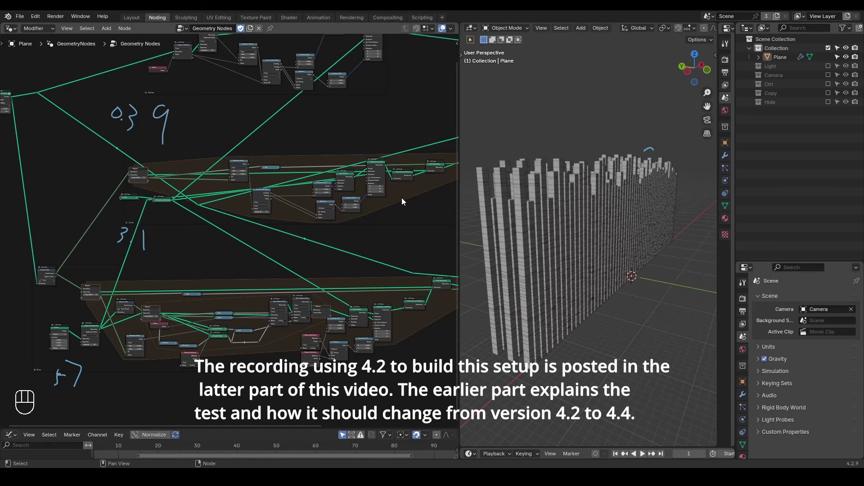
{"action": "key", "text": "shift+ctrl+alt+w"}
{"action": "key", "text": "shift+ctrl+alt+q"}
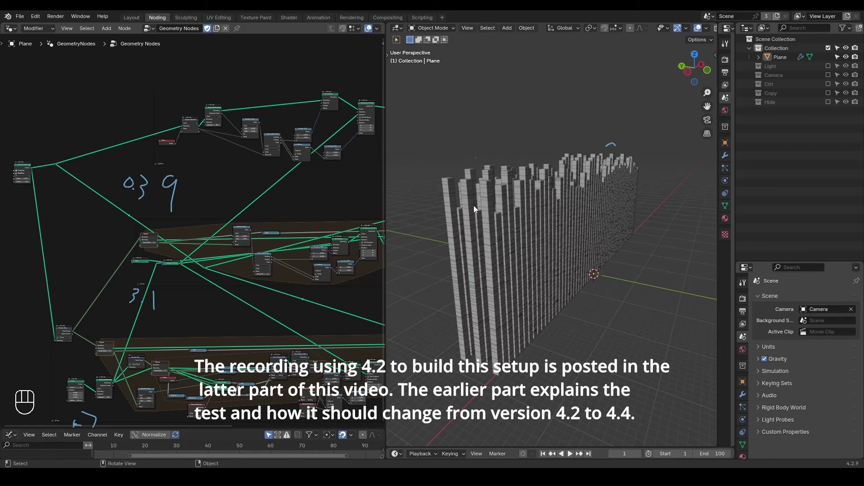
Widen the node editor at the expense of the 3D viewport
{"action": "left_click_drag", "start_coordinate": [385, 167], "coordinate": [513, 180]}
{"action": "middle_click_drag", "start_coordinate": [438, 208], "coordinate": [409, 197]}
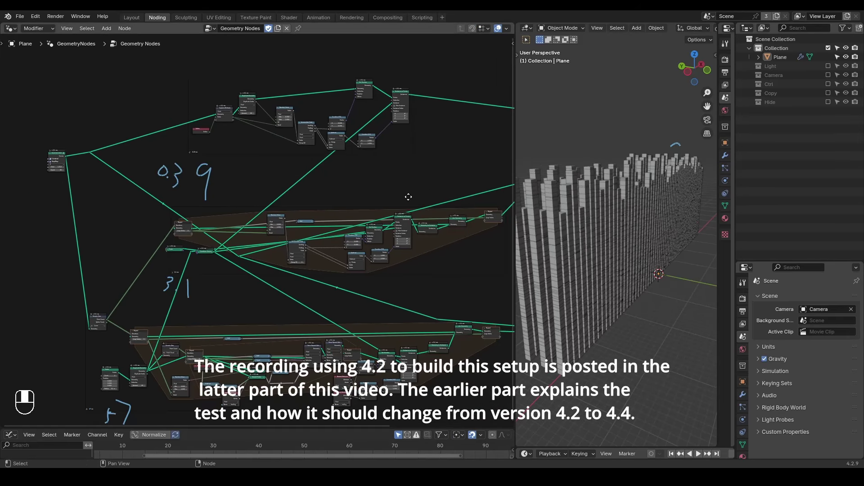
{"action": "scroll", "coordinate": [408, 196], "scroll_direction": "up", "scroll_amount": 3}
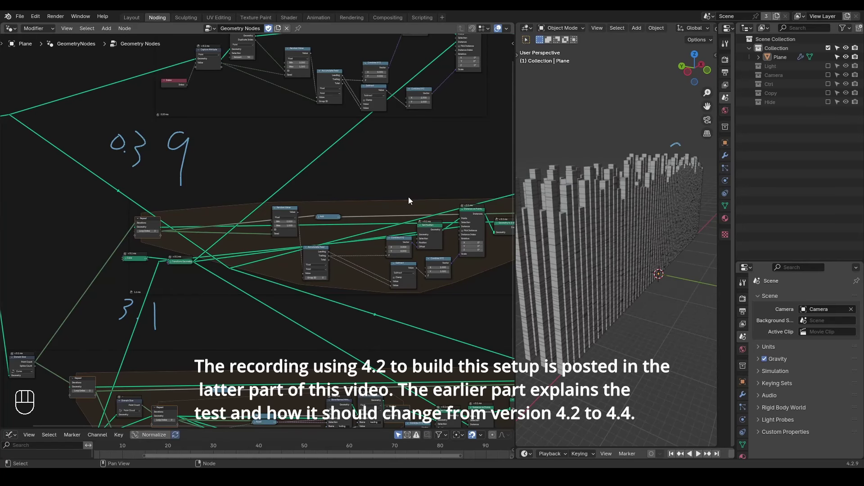
{"action": "scroll", "coordinate": [189, 238], "scroll_direction": "up", "scroll_amount": 2}
Add a Math node above the uppermost node group and duplicate it three times to form a row of four
{"action": "middle_click_drag", "start_coordinate": [392, 160], "coordinate": [353, 325]}
{"action": "key", "text": "ctrl+a"}
{"action": "type", "text": "math"}
{"action": "key", "text": "Return"}
{"action": "left_click", "coordinate": [213, 101]}
{"action": "key", "text": "shift+d"}
{"action": "left_click", "coordinate": [276, 104]}
{"action": "key", "text": "shift+d"}
{"action": "left_click", "coordinate": [329, 104]}
{"action": "key", "text": "shift+d"}
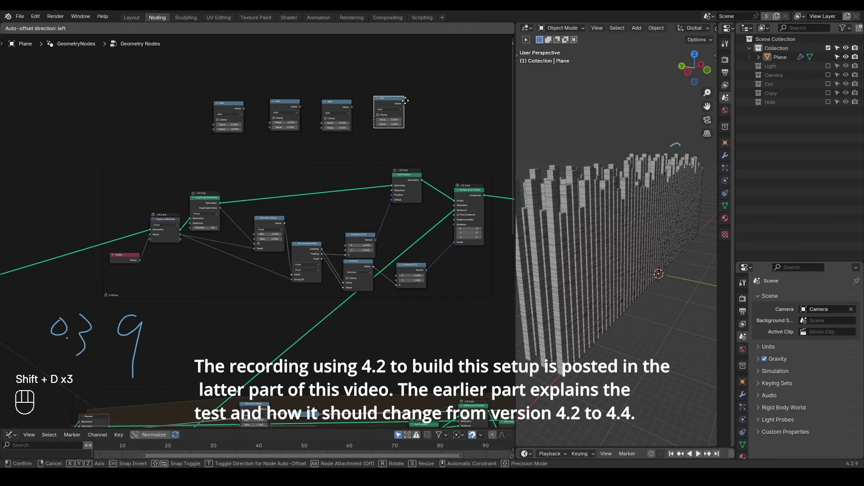
{"action": "left_click", "coordinate": [405, 100]}
Link the four Math nodes into a chain, then delete all four
{"action": "right_click_drag", "start_coordinate": [241, 106], "coordinate": [275, 112], "text": "alt"}
{"action": "right_click_drag", "start_coordinate": [281, 110], "coordinate": [404, 102], "text": "alt"}
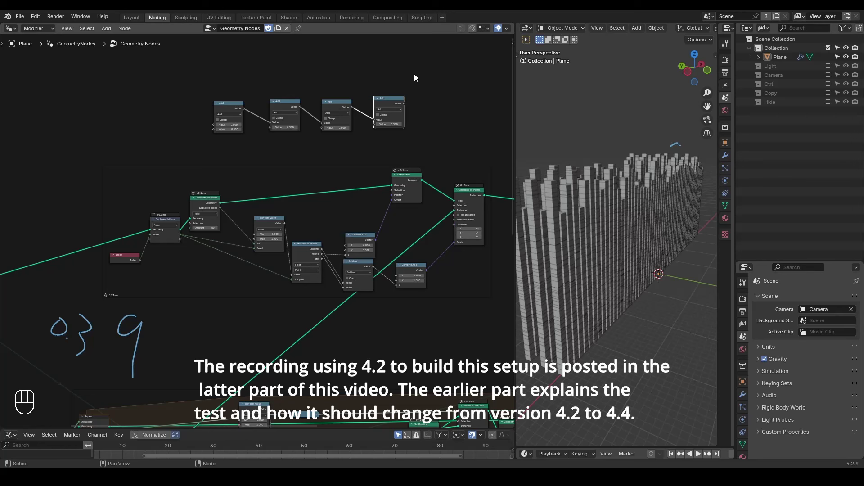
{"action": "left_click_drag", "start_coordinate": [414, 74], "coordinate": [215, 130]}
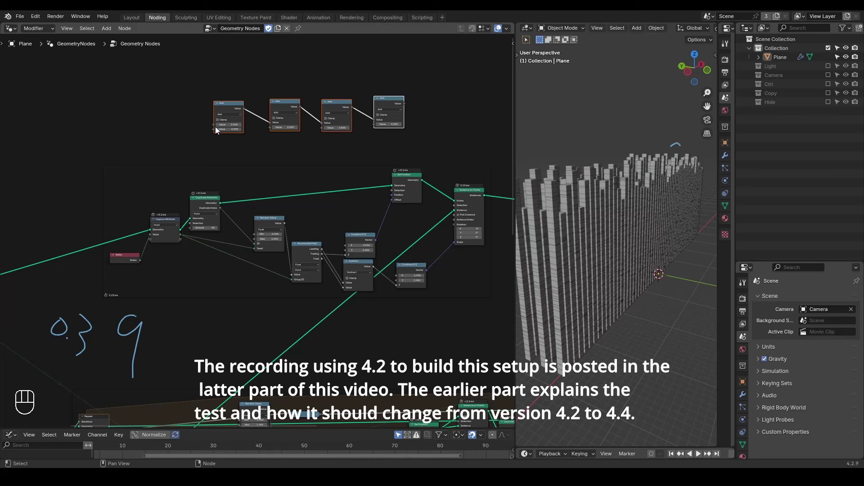
{"action": "key", "text": "x"}
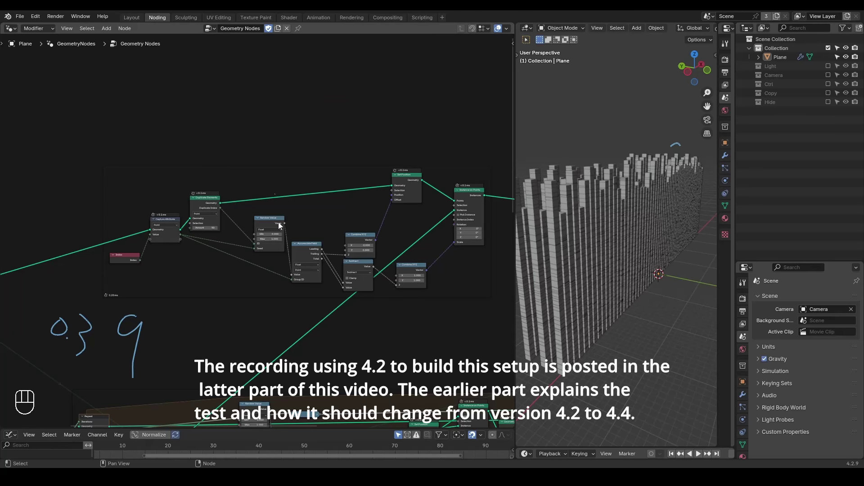
{"action": "middle_click_drag", "start_coordinate": [285, 344], "coordinate": [284, 242]}
{"action": "scroll", "coordinate": [289, 338], "scroll_direction": "down", "scroll_amount": 7}
{"action": "scroll", "coordinate": [284, 242], "scroll_direction": "up", "scroll_amount": 5}
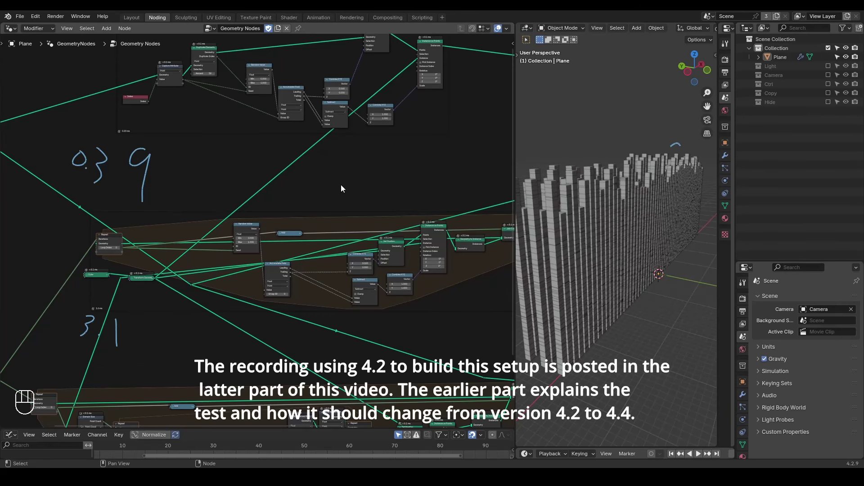
{"action": "key", "text": "shift+ctrl+alt+q"}
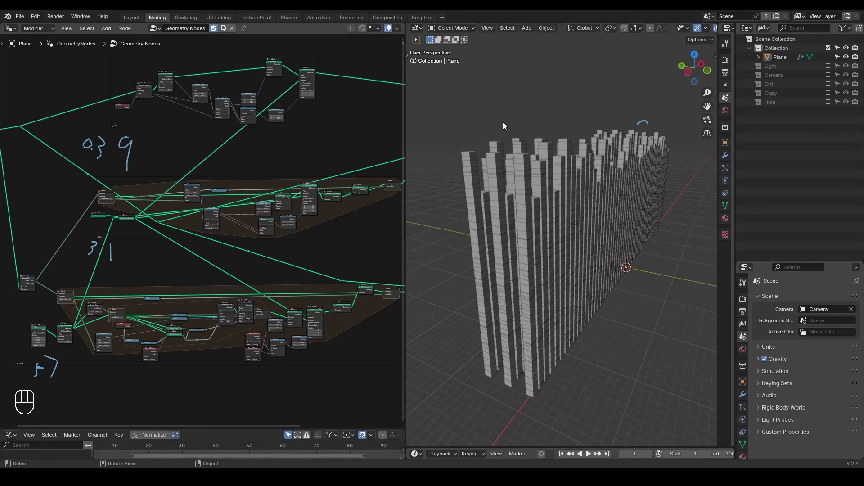
Mark a block on one of the front stacked columns with short annotation strokes
{"action": "middle_click_drag", "start_coordinate": [565, 242], "coordinate": [587, 212]}
{"action": "scroll", "coordinate": [587, 213], "scroll_direction": "up", "scroll_amount": 4}
{"action": "middle_click_drag", "start_coordinate": [564, 179], "coordinate": [566, 190], "text": "shift"}
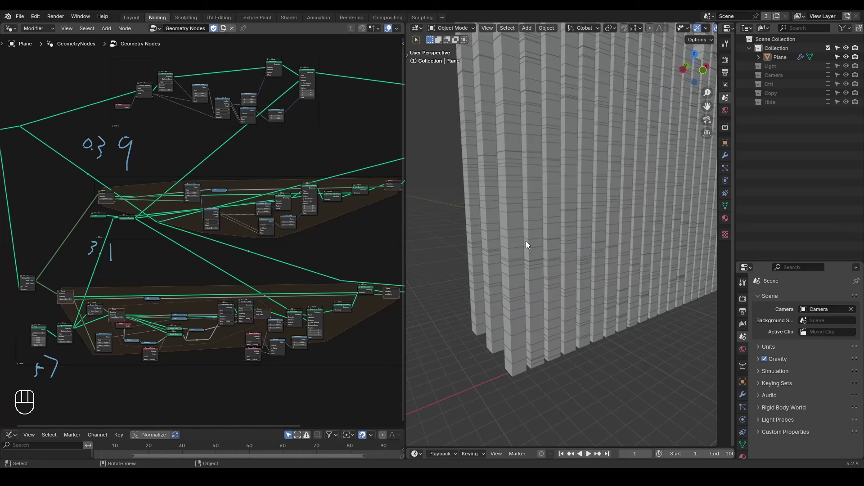
{"action": "scroll", "coordinate": [526, 241], "scroll_direction": "up", "scroll_amount": 2}
{"action": "middle_click_drag", "start_coordinate": [530, 238], "coordinate": [535, 217], "text": "shift"}
{"action": "key", "text": "d"}
{"action": "mouse_move", "coordinate": [493, 195]}
{"action": "left_mouse_down"}
{"action": "mouse_move", "coordinate": [484, 204]}
{"action": "mouse_move", "coordinate": [491, 219]}
{"action": "left_mouse_up"}
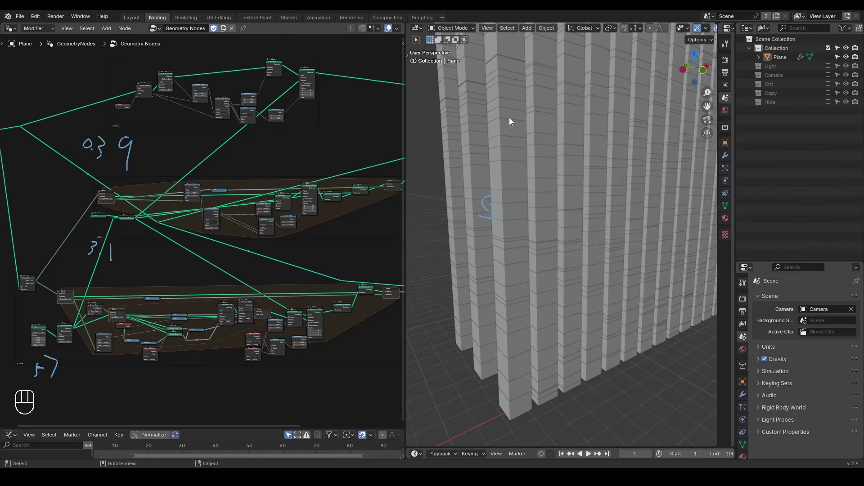
{"action": "scroll", "coordinate": [517, 176], "scroll_direction": "down", "scroll_amount": 3}
{"action": "key", "text": "d"}
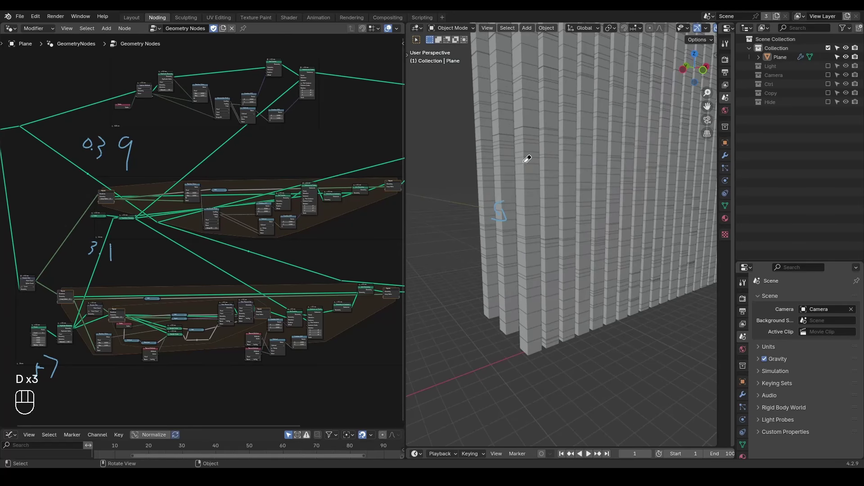
Draw one tall annotation line up the corner column and four shorter vertical lines on the neighbouring columns
{"action": "scroll", "coordinate": [549, 244], "scroll_direction": "down", "scroll_amount": 4}
{"action": "middle_click_drag", "start_coordinate": [559, 221], "coordinate": [553, 231], "text": "shift"}
{"action": "key", "text": "d"}
{"action": "left_click_drag", "start_coordinate": [528, 308], "coordinate": [528, 104]}
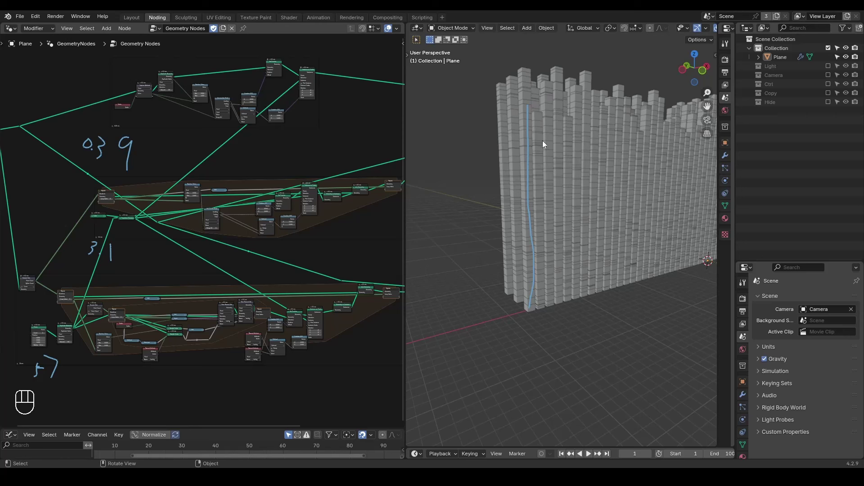
{"action": "mouse_move", "coordinate": [543, 291]}
{"action": "left_mouse_down"}
{"action": "mouse_move", "coordinate": [539, 216]}
{"action": "mouse_move", "coordinate": [548, 225]}
{"action": "left_mouse_up"}
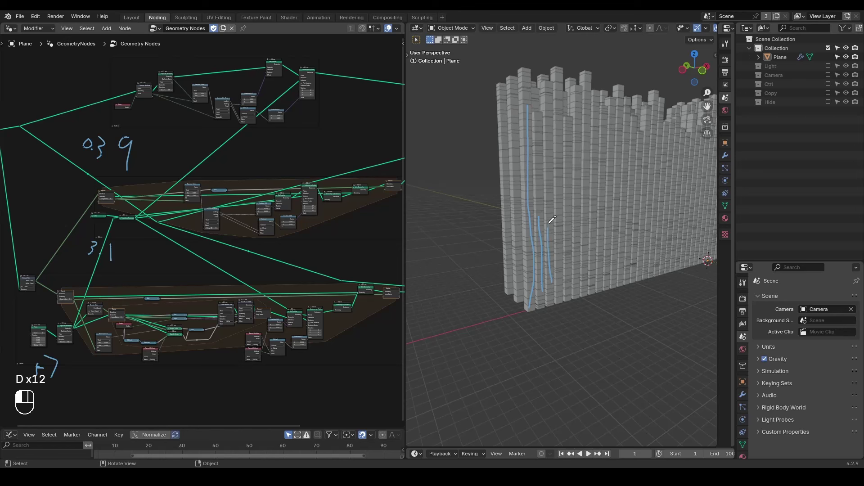
{"action": "mouse_move", "coordinate": [560, 279]}
{"action": "left_mouse_down"}
{"action": "mouse_move", "coordinate": [557, 211]}
{"action": "mouse_move", "coordinate": [571, 250]}
{"action": "left_mouse_up"}
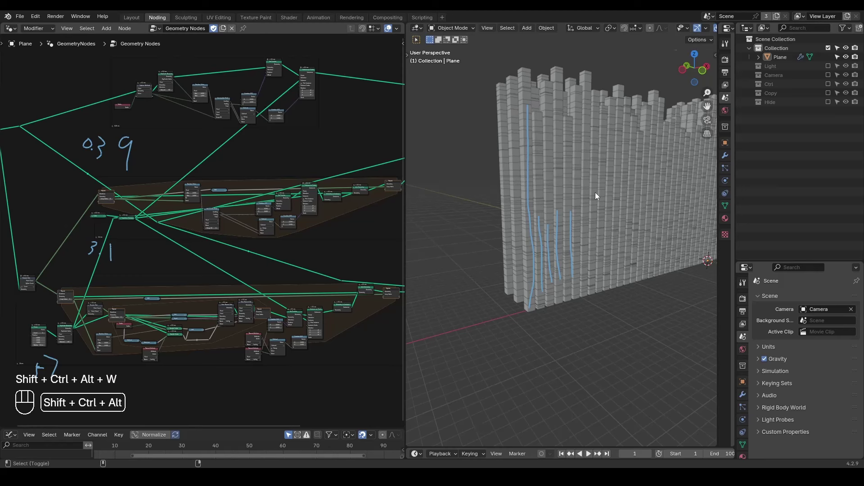
{"action": "key", "text": "shift+ctrl+alt+w"}
{"action": "key", "text": "shift+ctrl+alt+q"}
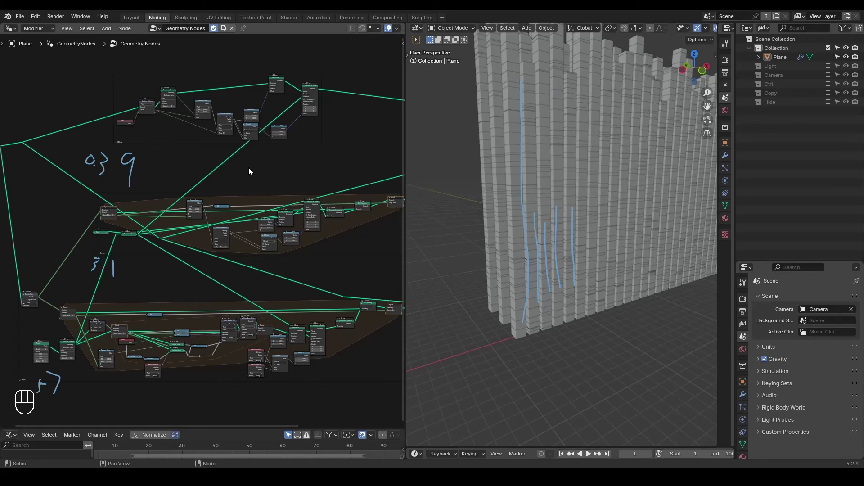
Examine how Random Value, Accumulate Field, Subtract and Combine XYZ are connected in the uppermost node group
{"action": "middle_click_drag", "start_coordinate": [250, 170], "coordinate": [244, 251]}
{"action": "scroll", "coordinate": [243, 250], "scroll_direction": "up", "scroll_amount": 2}
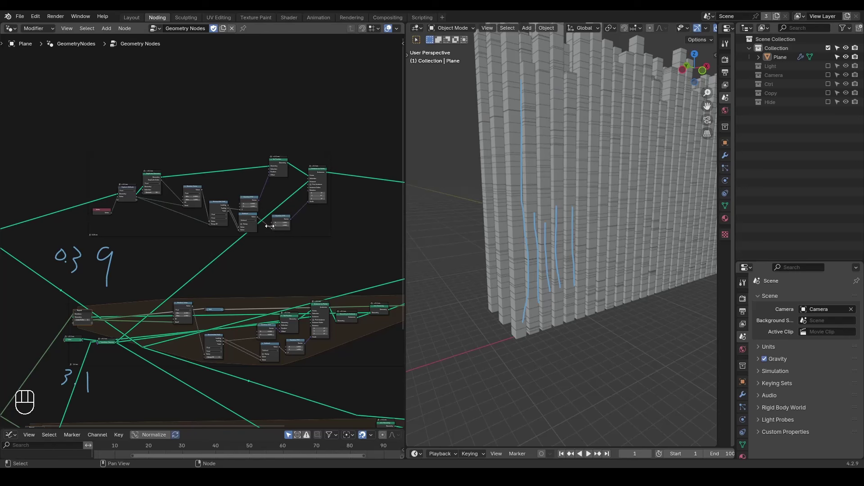
{"action": "scroll", "coordinate": [322, 249], "scroll_direction": "up", "scroll_amount": 2}
{"action": "scroll", "coordinate": [322, 248], "scroll_direction": "up", "scroll_amount": 3}
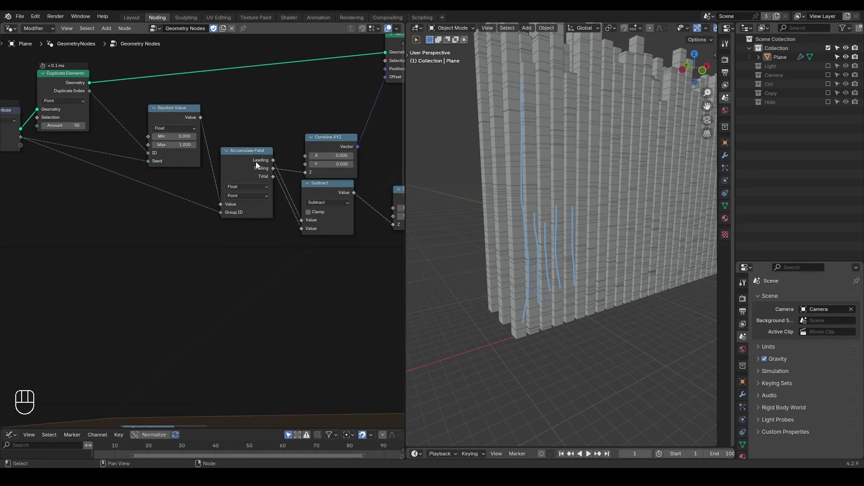
{"action": "scroll", "coordinate": [252, 185], "scroll_direction": "up", "scroll_amount": 2}
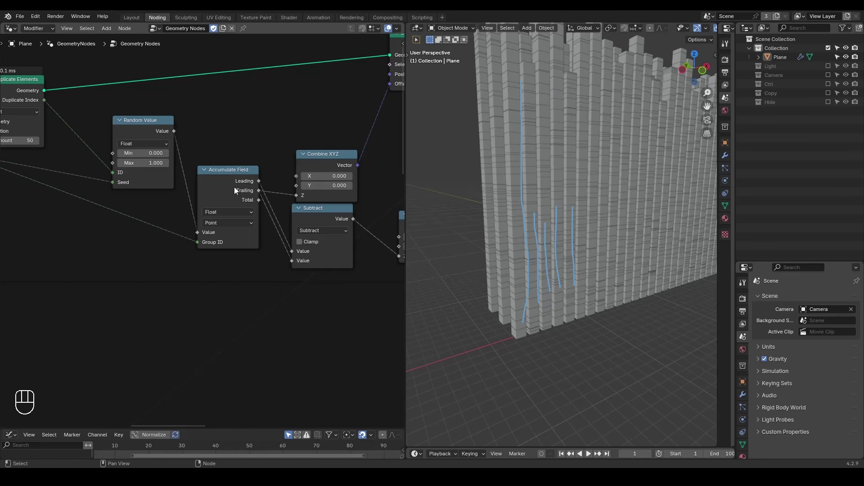
{"action": "middle_click_drag", "start_coordinate": [234, 187], "coordinate": [226, 214]}
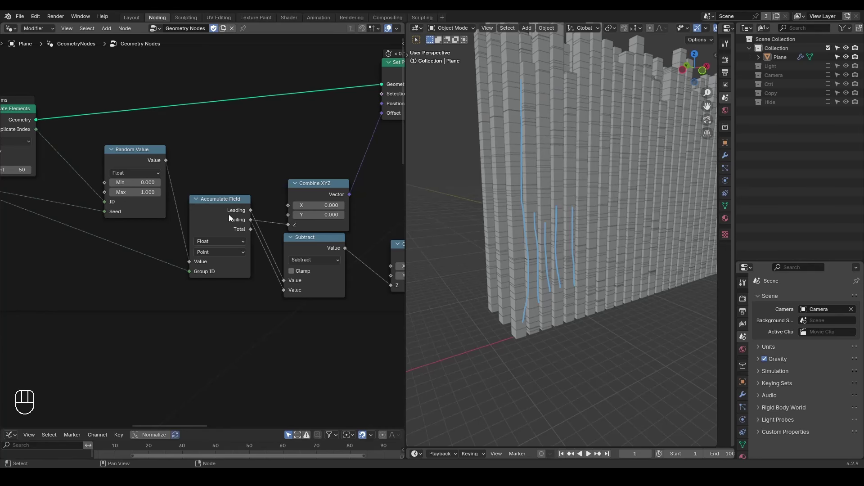
{"action": "scroll", "coordinate": [229, 215], "scroll_direction": "down", "scroll_amount": 5}
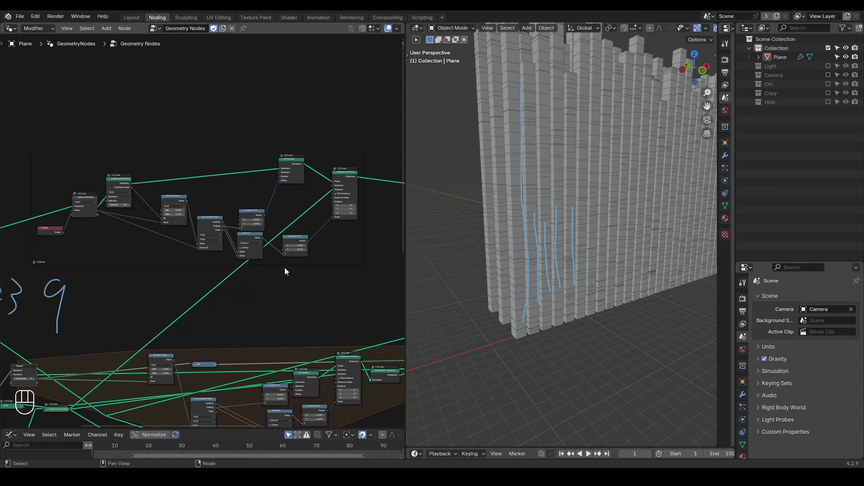
Examine the middle node group, where a Repeat zone feeds Random Value and Accumulate Field, against the stacked columns
{"action": "scroll", "coordinate": [288, 285], "scroll_direction": "down", "scroll_amount": 2}
{"action": "middle_click_drag", "start_coordinate": [288, 293], "coordinate": [303, 204]}
{"action": "scroll", "coordinate": [301, 208], "scroll_direction": "up", "scroll_amount": 5}
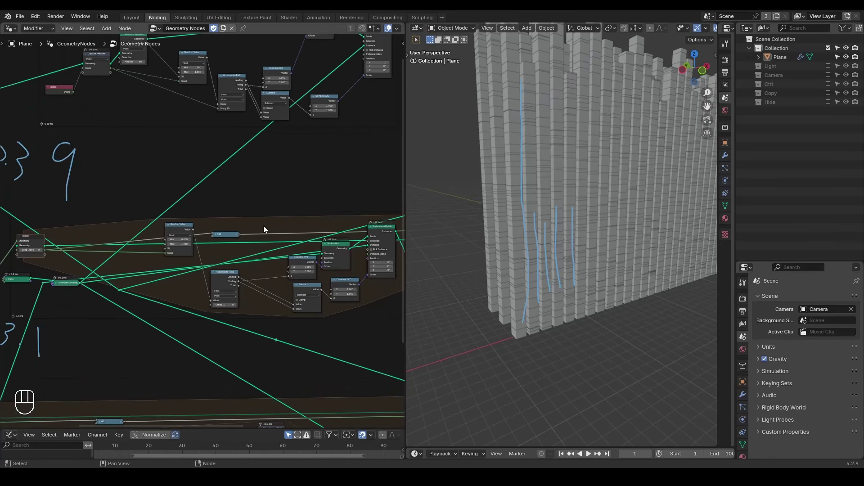
{"action": "middle_click_drag", "start_coordinate": [243, 246], "coordinate": [268, 234]}
{"action": "scroll", "coordinate": [274, 234], "scroll_direction": "up", "scroll_amount": 2}
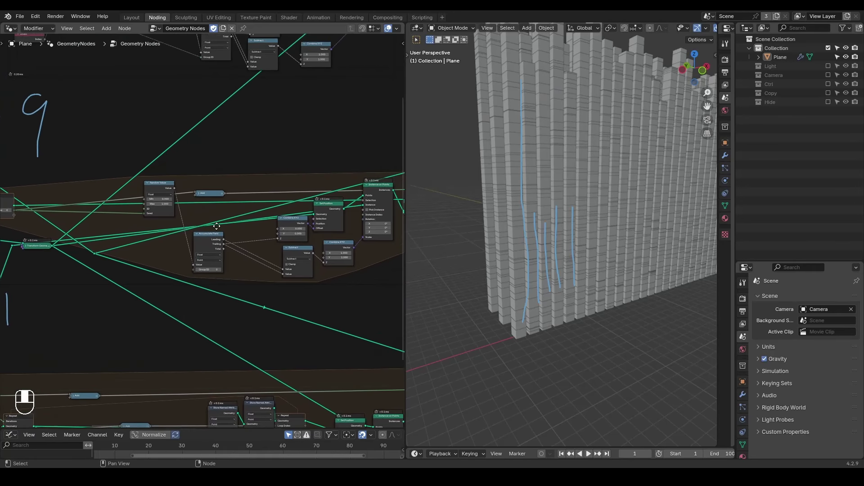
{"action": "middle_click_drag", "start_coordinate": [504, 149], "coordinate": [531, 169]}
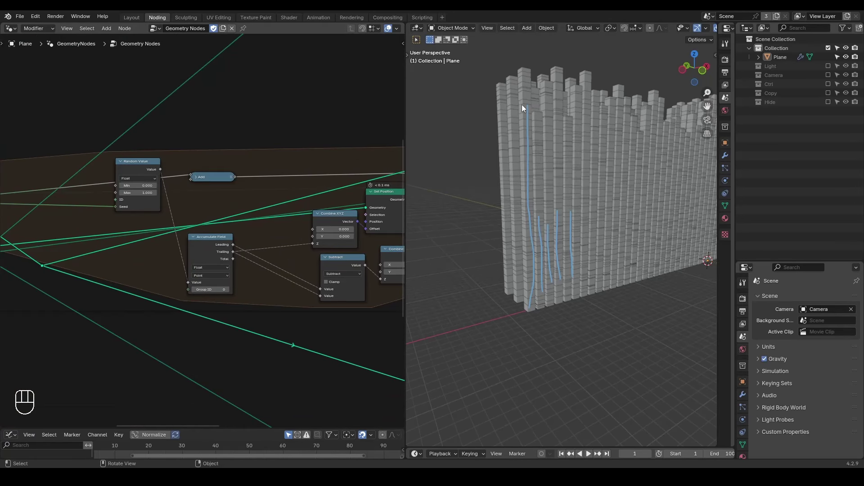
{"action": "scroll", "coordinate": [217, 264], "scroll_direction": "down", "scroll_amount": 3}
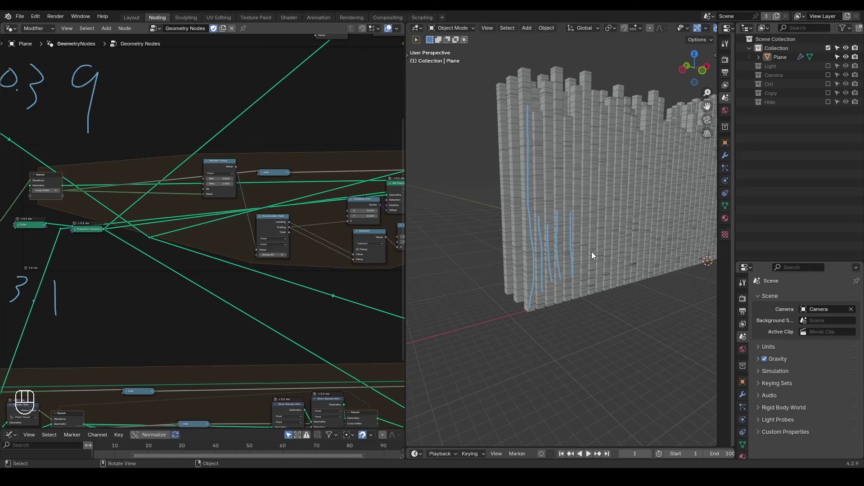
{"action": "scroll", "coordinate": [153, 215], "scroll_direction": "up", "scroll_amount": 3}
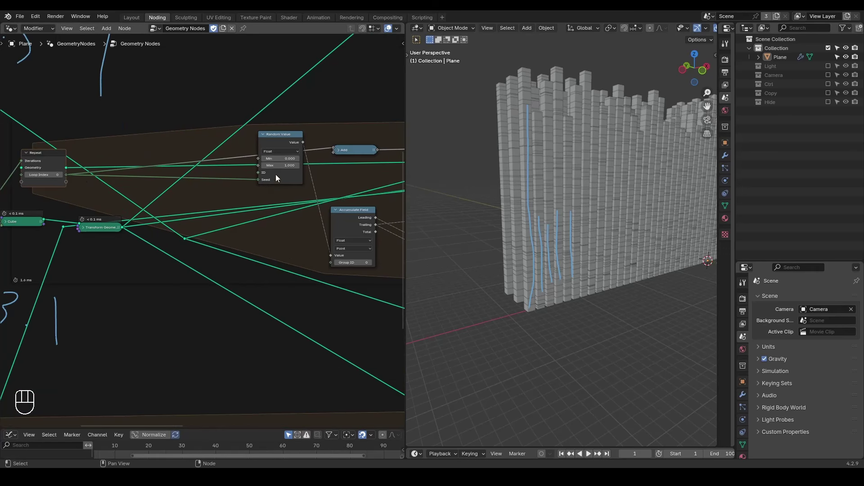
{"action": "scroll", "coordinate": [296, 231], "scroll_direction": "down", "scroll_amount": 5}
Examine the lowest node group with its nested Repeat zones, Sample Index nodes and leading and trailing named attributes
{"action": "middle_click_drag", "start_coordinate": [321, 348], "coordinate": [314, 209]}
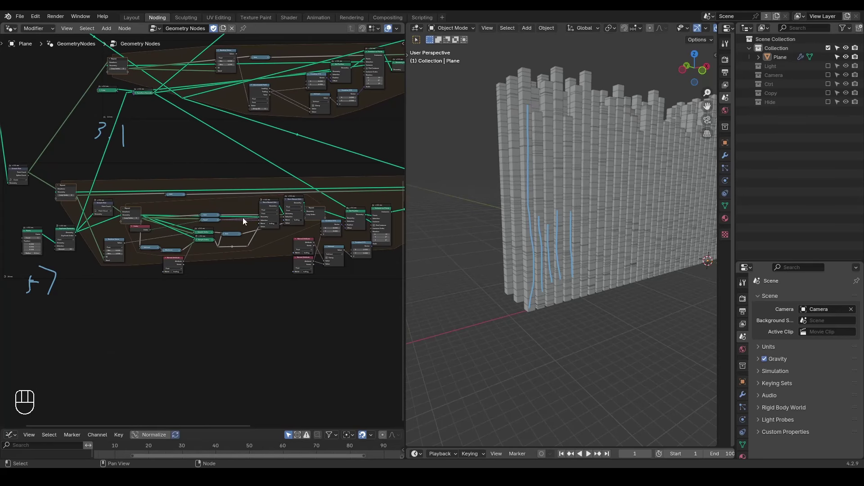
{"action": "middle_click_drag", "start_coordinate": [230, 187], "coordinate": [261, 182]}
{"action": "scroll", "coordinate": [261, 182], "scroll_direction": "up", "scroll_amount": 1}
{"action": "middle_click_drag", "start_coordinate": [282, 148], "coordinate": [243, 185]}
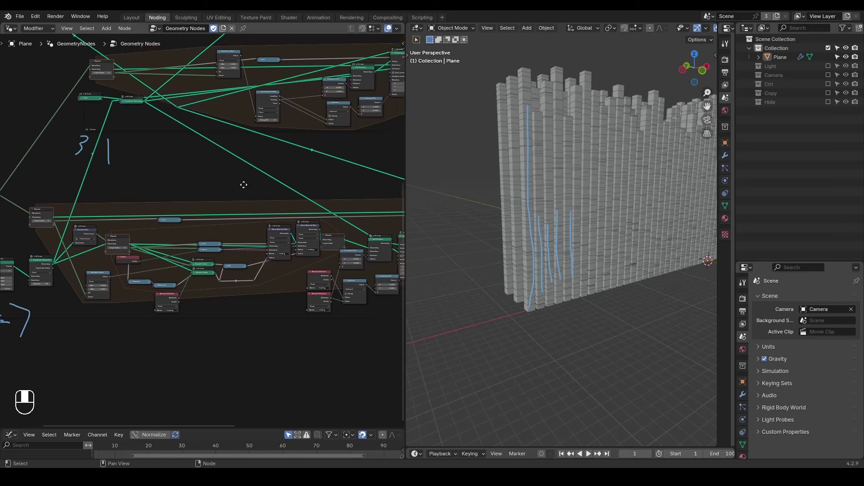
{"action": "scroll", "coordinate": [243, 185], "scroll_direction": "up", "scroll_amount": 1}
{"action": "middle_click_drag", "start_coordinate": [271, 140], "coordinate": [247, 177]}
{"action": "scroll", "coordinate": [248, 177], "scroll_direction": "up", "scroll_amount": 1}
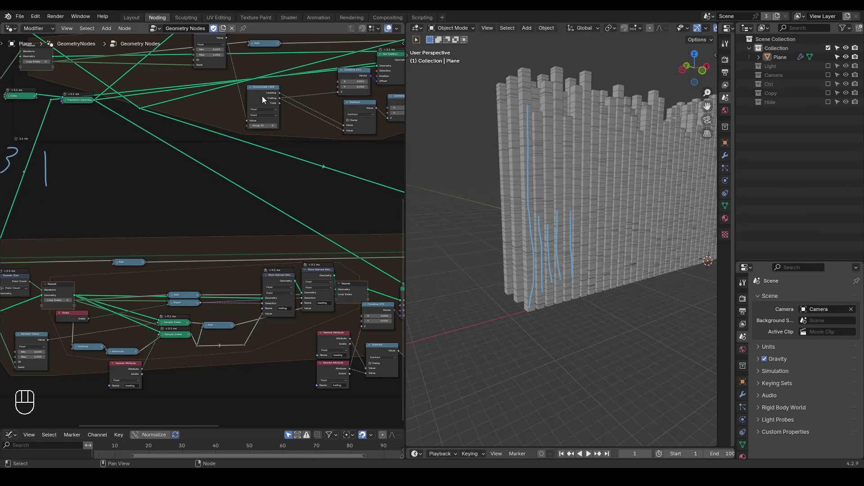
{"action": "middle_click_drag", "start_coordinate": [256, 241], "coordinate": [267, 185]}
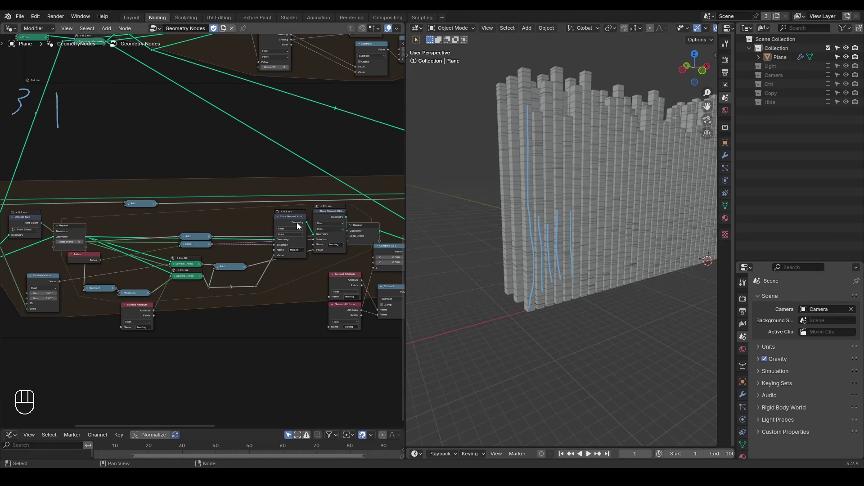
{"action": "middle_click_drag", "start_coordinate": [177, 235], "coordinate": [258, 218]}
{"action": "scroll", "coordinate": [256, 217], "scroll_direction": "up", "scroll_amount": 1}
{"action": "middle_click_drag", "start_coordinate": [207, 219], "coordinate": [295, 210]}
{"action": "scroll", "coordinate": [295, 210], "scroll_direction": "up", "scroll_amount": 2}
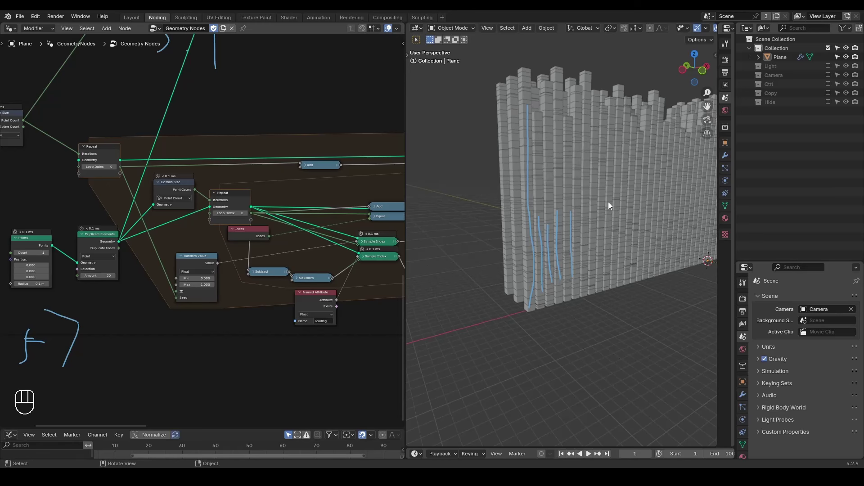
Write a "10X" annotation in the node editor beside the handwritten timings of the upper two node groups
{"action": "scroll", "coordinate": [161, 206], "scroll_direction": "down", "scroll_amount": 8}
{"action": "mouse_move", "coordinate": [210, 163]}
{"action": "middle_mouse_down"}
{"action": "mouse_move", "coordinate": [238, 270]}
{"action": "mouse_move", "coordinate": [246, 258]}
{"action": "middle_mouse_up"}
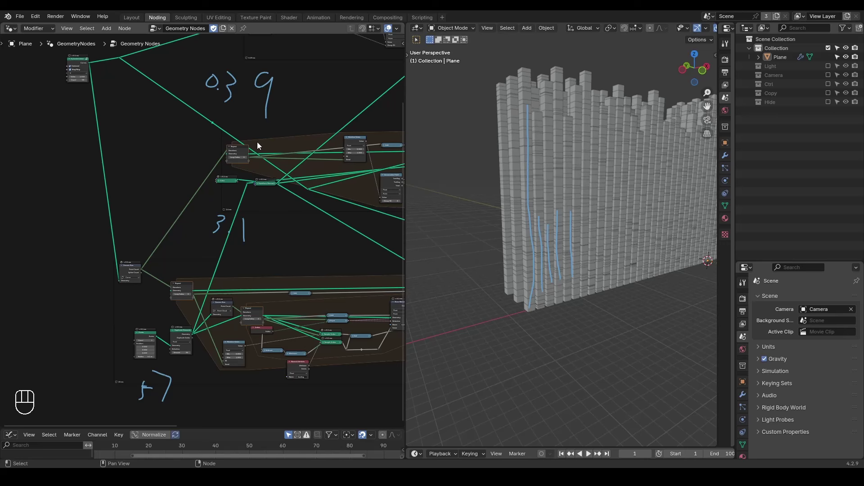
{"action": "middle_click_drag", "start_coordinate": [206, 378], "coordinate": [203, 350]}
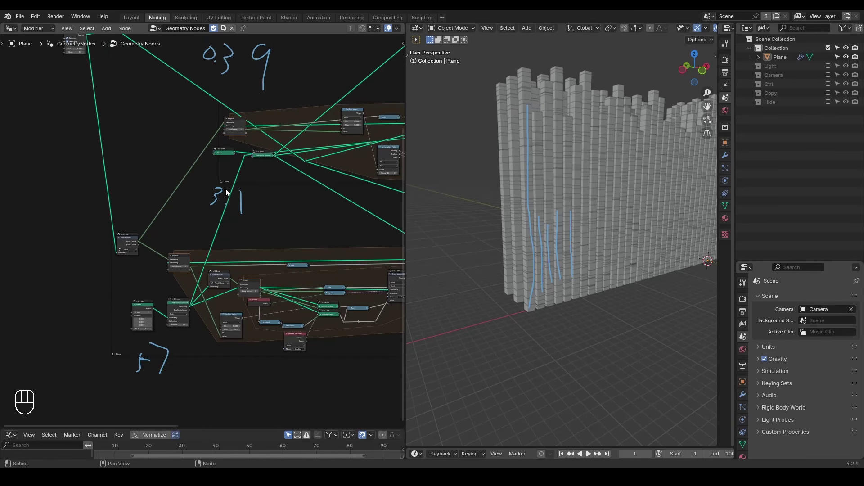
{"action": "middle_click_drag", "start_coordinate": [280, 175], "coordinate": [277, 212]}
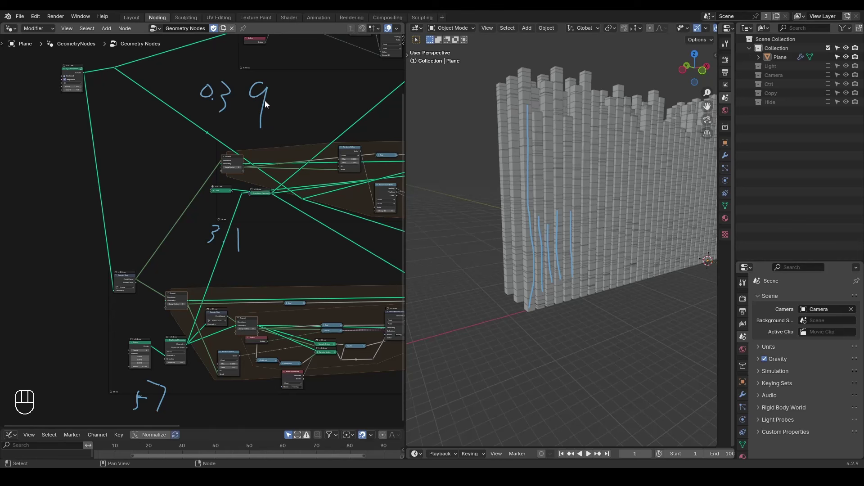
{"action": "mouse_move", "coordinate": [126, 132]}
{"action": "left_mouse_down"}
{"action": "mouse_move", "coordinate": [123, 157]}
{"action": "mouse_move", "coordinate": [134, 153]}
{"action": "mouse_move", "coordinate": [133, 134]}
{"action": "mouse_move", "coordinate": [154, 153]}
{"action": "mouse_move", "coordinate": [140, 172]}
{"action": "left_mouse_up"}
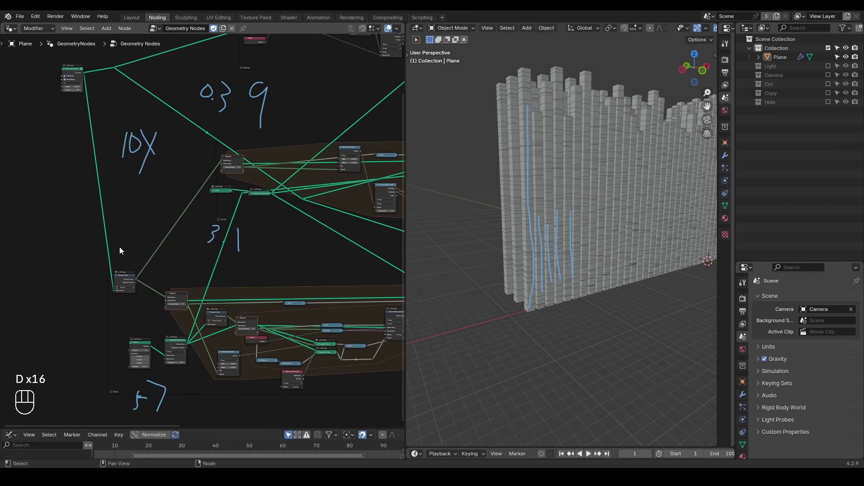
Write a second "10X" annotation between the handwritten timings of the middle and lowest node groups
{"action": "mouse_move", "coordinate": [103, 252]}
{"action": "left_mouse_down"}
{"action": "mouse_move", "coordinate": [96, 271]}
{"action": "mouse_move", "coordinate": [116, 246]}
{"action": "mouse_move", "coordinate": [130, 270]}
{"action": "left_mouse_up"}
{"action": "left_click_drag", "start_coordinate": [138, 250], "coordinate": [110, 276]}
Write a "26 ms" annotation beside the lowest node group's existing handwritten timing
{"action": "scroll", "coordinate": [235, 289], "scroll_direction": "up", "scroll_amount": 4}
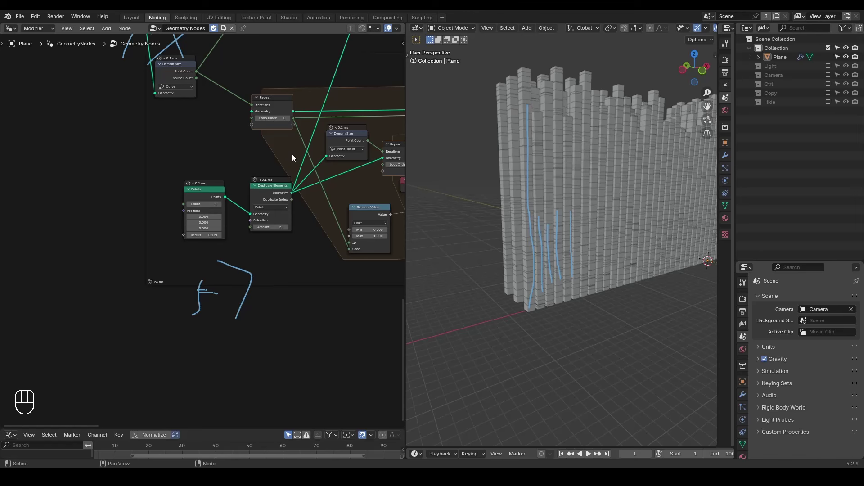
{"action": "scroll", "coordinate": [271, 270], "scroll_direction": "up", "scroll_amount": 3}
{"action": "middle_click_drag", "start_coordinate": [271, 272], "coordinate": [277, 256]}
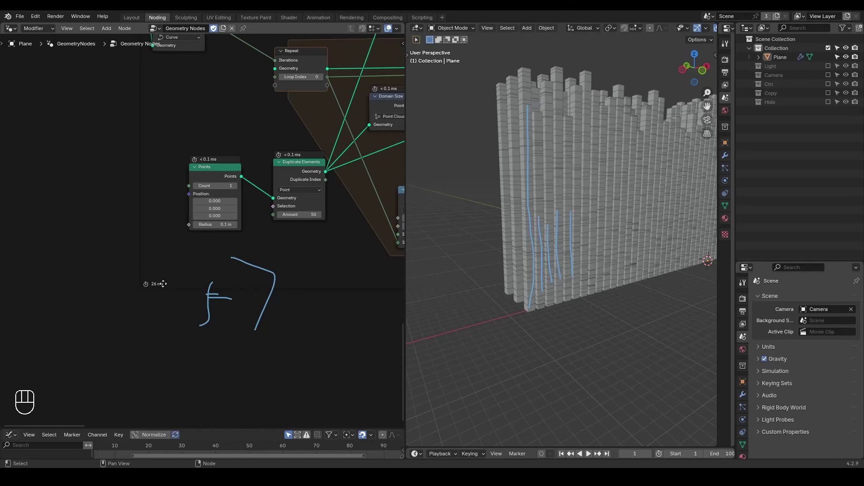
{"action": "left_click_drag", "start_coordinate": [50, 250], "coordinate": [62, 271]}
{"action": "mouse_move", "coordinate": [73, 233]}
{"action": "left_mouse_down"}
{"action": "mouse_move", "coordinate": [64, 268]}
{"action": "mouse_move", "coordinate": [75, 255]}
{"action": "mouse_move", "coordinate": [100, 251]}
{"action": "mouse_move", "coordinate": [108, 262]}
{"action": "left_mouse_up"}
{"action": "scroll", "coordinate": [201, 171], "scroll_direction": "down", "scroll_amount": 5}
Replace the middle node group's handwritten timing with "1.6"
{"action": "middle_click_drag", "start_coordinate": [249, 138], "coordinate": [211, 297]}
{"action": "mouse_move", "coordinate": [310, 181]}
{"action": "right_mouse_down"}
{"action": "mouse_move", "coordinate": [153, 200]}
{"action": "mouse_move", "coordinate": [276, 189]}
{"action": "mouse_move", "coordinate": [351, 202]}
{"action": "right_mouse_up"}
{"action": "mouse_move", "coordinate": [243, 155]}
{"action": "left_mouse_down"}
{"action": "mouse_move", "coordinate": [233, 171]}
{"action": "mouse_move", "coordinate": [253, 173]}
{"action": "left_mouse_up"}
{"action": "left_click", "coordinate": [241, 172]}
{"action": "scroll", "coordinate": [304, 214], "scroll_direction": "down", "scroll_amount": 4}
Replace the handwritten timing below the uppermost node group with "0.2"
{"action": "middle_click_drag", "start_coordinate": [303, 167], "coordinate": [251, 350]}
{"action": "scroll", "coordinate": [266, 275], "scroll_direction": "up", "scroll_amount": 6}
{"action": "key", "text": "d"}
{"action": "mouse_move", "coordinate": [332, 163]}
{"action": "right_mouse_down"}
{"action": "mouse_move", "coordinate": [213, 208]}
{"action": "mouse_move", "coordinate": [335, 210]}
{"action": "right_mouse_up"}
{"action": "left_click_drag", "start_coordinate": [238, 173], "coordinate": [290, 210]}
{"action": "left_click", "coordinate": [247, 192]}
{"action": "scroll", "coordinate": [177, 272], "scroll_direction": "down", "scroll_amount": 1}
{"action": "mouse_move", "coordinate": [178, 272]}
{"action": "right_mouse_down"}
{"action": "mouse_move", "coordinate": [96, 328]}
{"action": "mouse_move", "coordinate": [130, 255]}
{"action": "right_mouse_up"}
{"action": "scroll", "coordinate": [154, 329], "scroll_direction": "down", "scroll_amount": 1}
{"action": "scroll", "coordinate": [154, 333], "scroll_direction": "down", "scroll_amount": 1}
{"action": "mouse_move", "coordinate": [217, 328]}
{"action": "middle_mouse_down"}
{"action": "mouse_move", "coordinate": [262, 216]}
{"action": "mouse_move", "coordinate": [259, 227]}
{"action": "middle_mouse_up"}
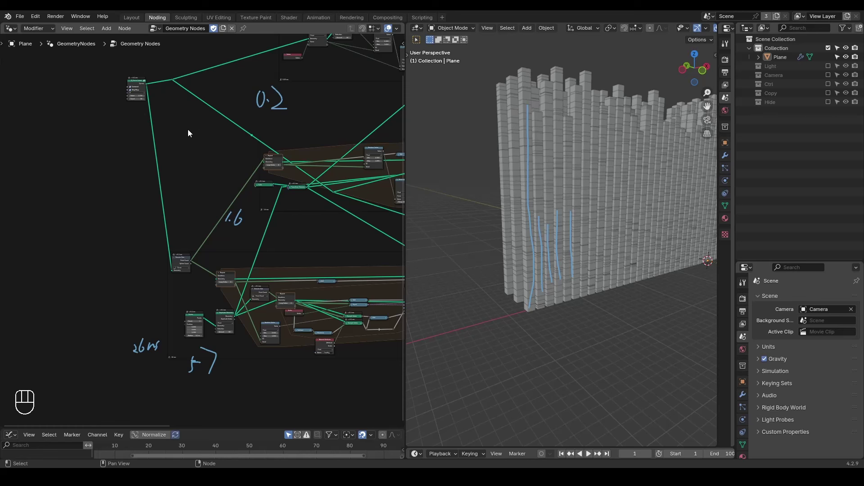
Write two "10X" annotations, one between each pair of neighbouring node groups' handwritten timings
{"action": "left_click_drag", "start_coordinate": [159, 122], "coordinate": [152, 150]}
{"action": "mouse_move", "coordinate": [184, 124]}
{"action": "left_mouse_down"}
{"action": "mouse_move", "coordinate": [168, 145]}
{"action": "mouse_move", "coordinate": [184, 126]}
{"action": "mouse_move", "coordinate": [205, 155]}
{"action": "left_mouse_up"}
{"action": "left_click_drag", "start_coordinate": [213, 126], "coordinate": [197, 165]}
{"action": "left_click_drag", "start_coordinate": [122, 226], "coordinate": [118, 254]}
{"action": "mouse_move", "coordinate": [152, 234]}
{"action": "left_mouse_down"}
{"action": "mouse_move", "coordinate": [141, 259]}
{"action": "mouse_move", "coordinate": [152, 235]}
{"action": "mouse_move", "coordinate": [171, 262]}
{"action": "left_mouse_up"}
{"action": "left_click_drag", "start_coordinate": [179, 227], "coordinate": [144, 266]}
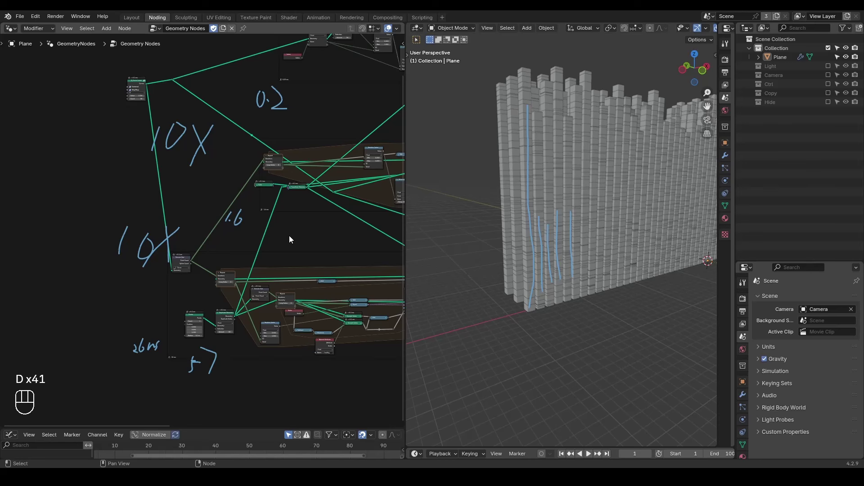
Switch to the Blender 4.4.1 window with the same node setup and widen its 3D viewport
{"action": "key", "text": "shift+ctrl+alt+q"}
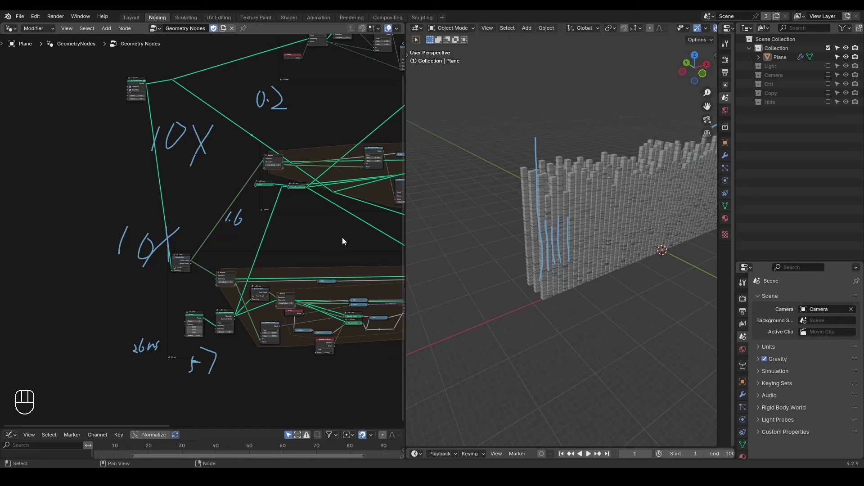
{"action": "left_click", "coordinate": [300, 437]}
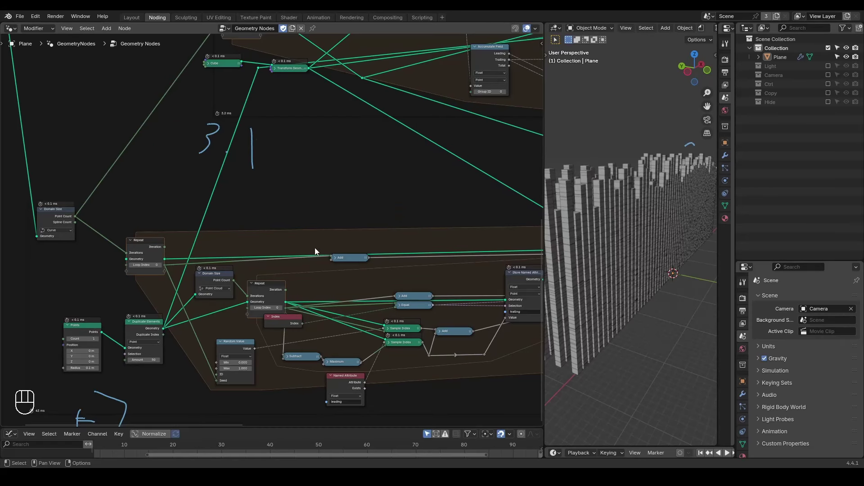
{"action": "scroll", "coordinate": [328, 261], "scroll_direction": "down", "scroll_amount": 3}
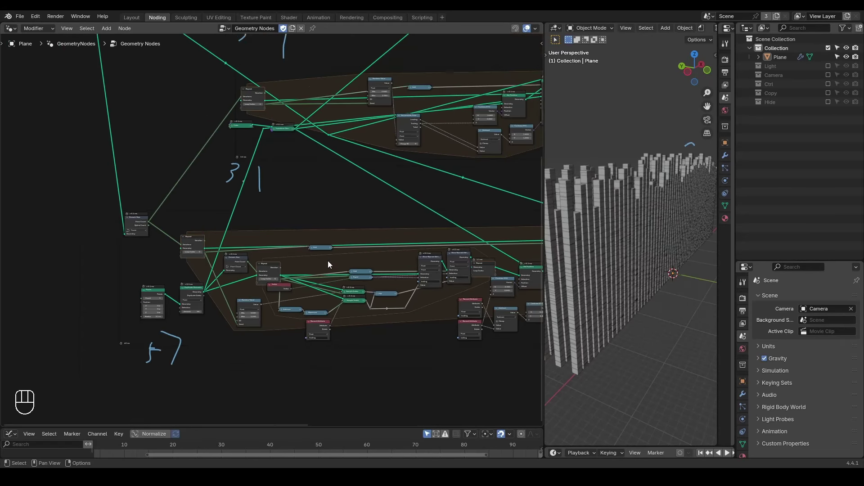
{"action": "left_click_drag", "start_coordinate": [544, 198], "coordinate": [421, 198]}
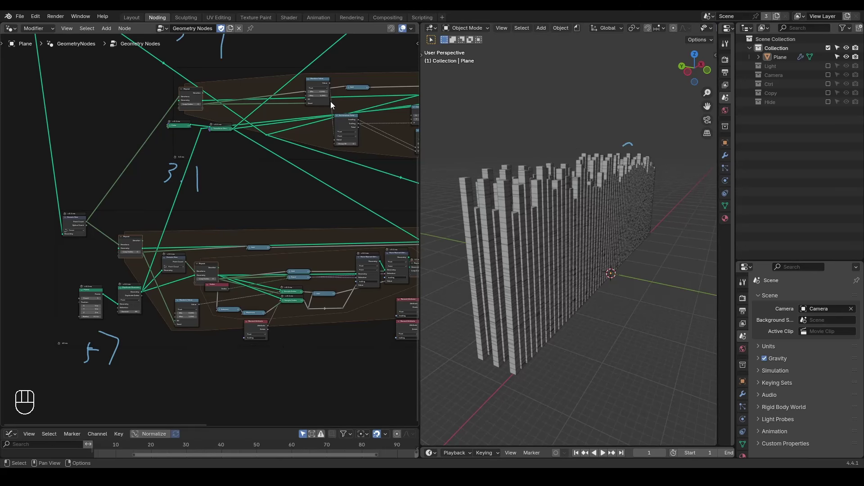
Mute the Accumulate Field link into Subtract's second value in the uppermost node group
{"action": "middle_click_drag", "start_coordinate": [336, 92], "coordinate": [276, 252]}
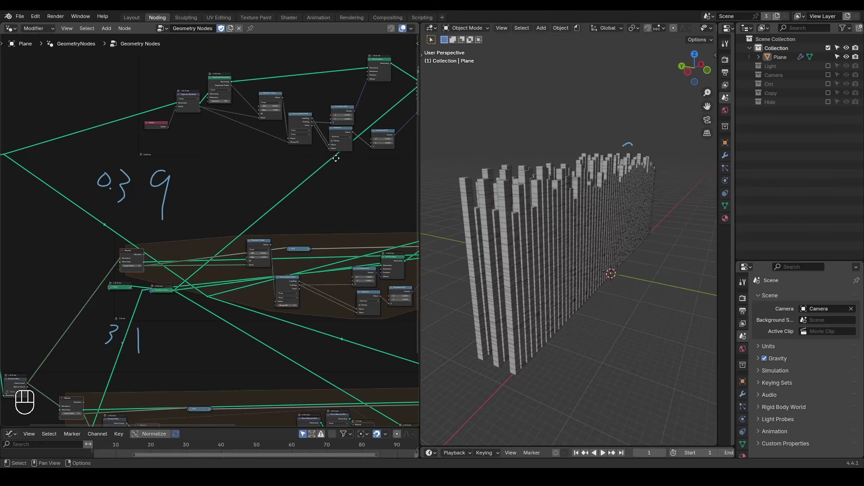
{"action": "middle_click_drag", "start_coordinate": [313, 154], "coordinate": [293, 216]}
{"action": "scroll", "coordinate": [292, 217], "scroll_direction": "up", "scroll_amount": 5}
{"action": "scroll", "coordinate": [293, 217], "scroll_direction": "up", "scroll_amount": 2}
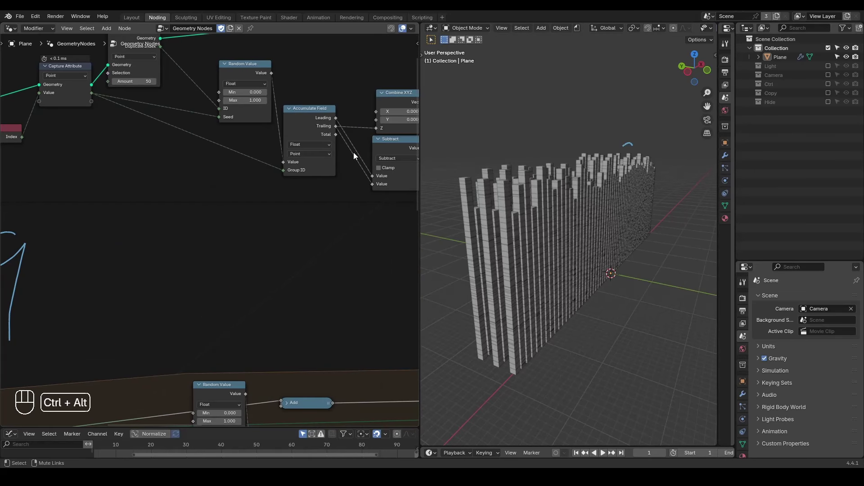
{"action": "right_click_drag", "start_coordinate": [353, 152], "coordinate": [350, 179], "text": "ctrl+alt"}
{"action": "scroll", "coordinate": [536, 207], "scroll_direction": "down", "scroll_amount": 1}
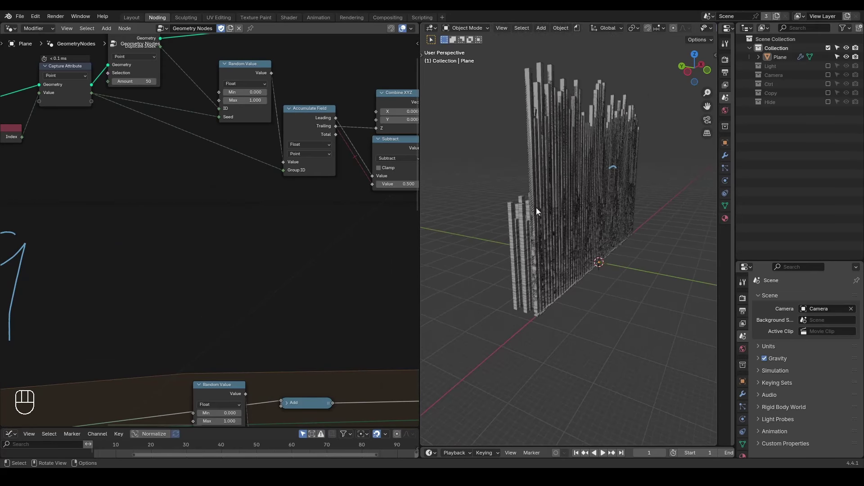
Unmute the link between Accumulate Field and Subtract in the uppermost node group
{"action": "right_click_drag", "start_coordinate": [355, 153], "coordinate": [347, 183], "text": "ctrl+alt"}
{"action": "scroll", "coordinate": [595, 249], "scroll_direction": "up", "scroll_amount": 3}
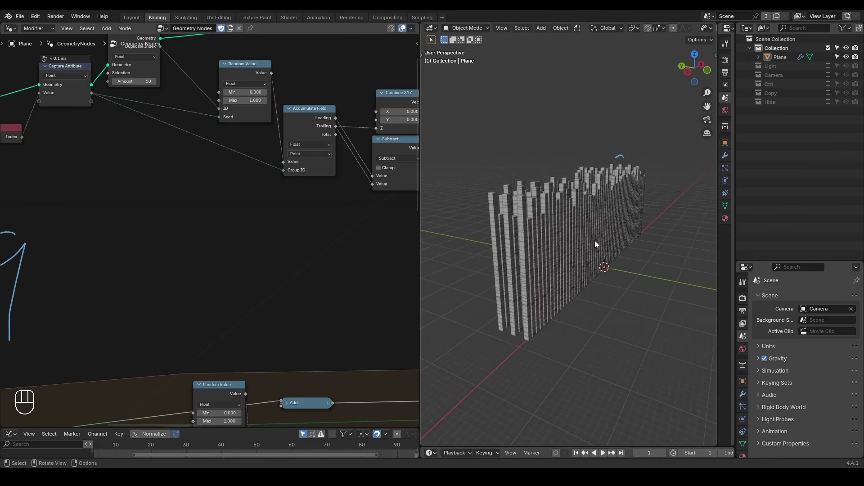
{"action": "scroll", "coordinate": [244, 256], "scroll_direction": "down", "scroll_amount": 6}
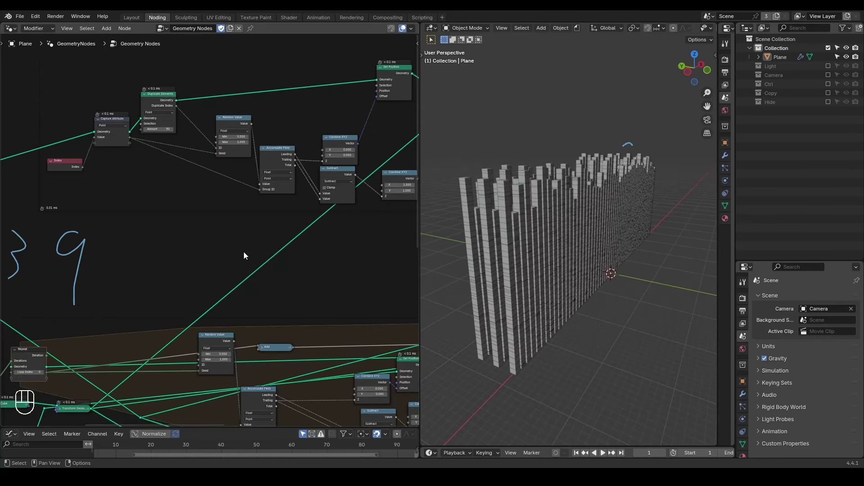
Examine how the Repeat zone feeds the Random Value seed in the middle node group
{"action": "scroll", "coordinate": [329, 230], "scroll_direction": "up", "scroll_amount": 1}
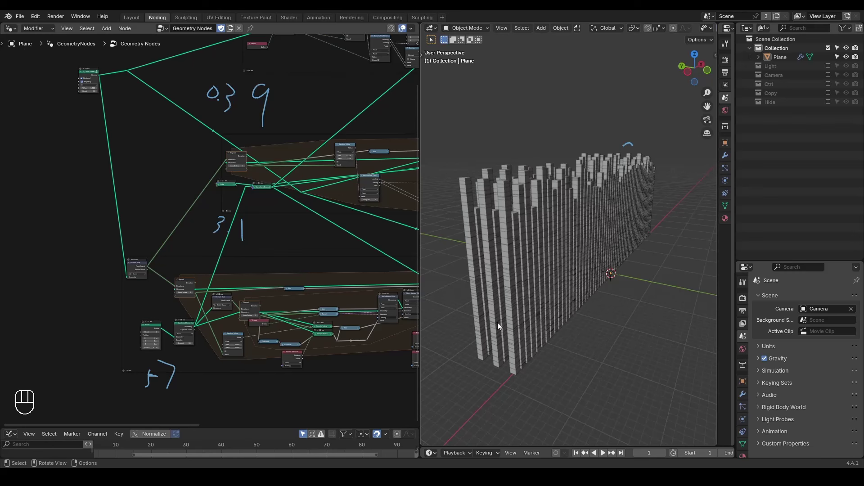
{"action": "scroll", "coordinate": [239, 240], "scroll_direction": "up", "scroll_amount": 5}
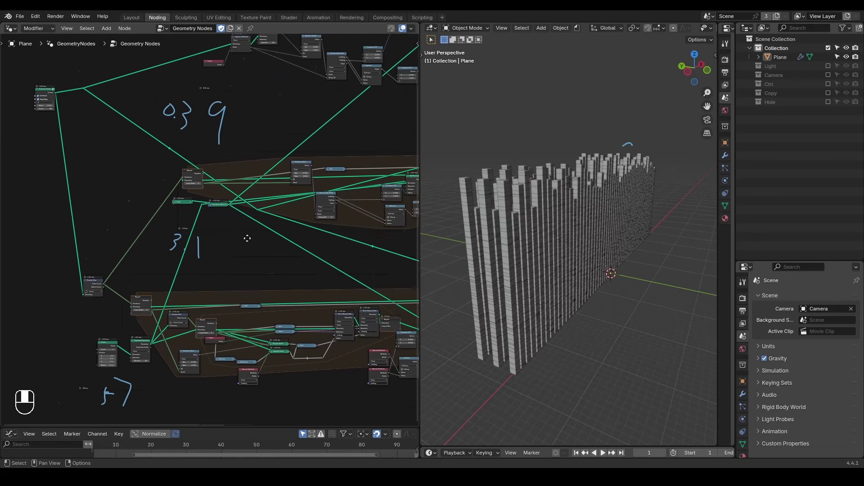
{"action": "scroll", "coordinate": [240, 243], "scroll_direction": "up", "scroll_amount": 1}
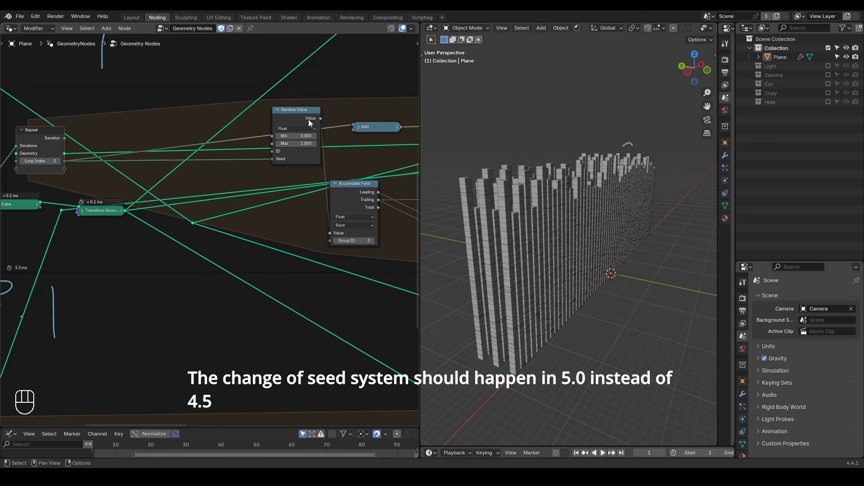
{"action": "mouse_move", "coordinate": [309, 120]}
Compare the stacked columns in the Repeat Zone Performance 4.2 window with those in the Blender 4.4.1 window
{"action": "mouse_move", "coordinate": [342, 477]}
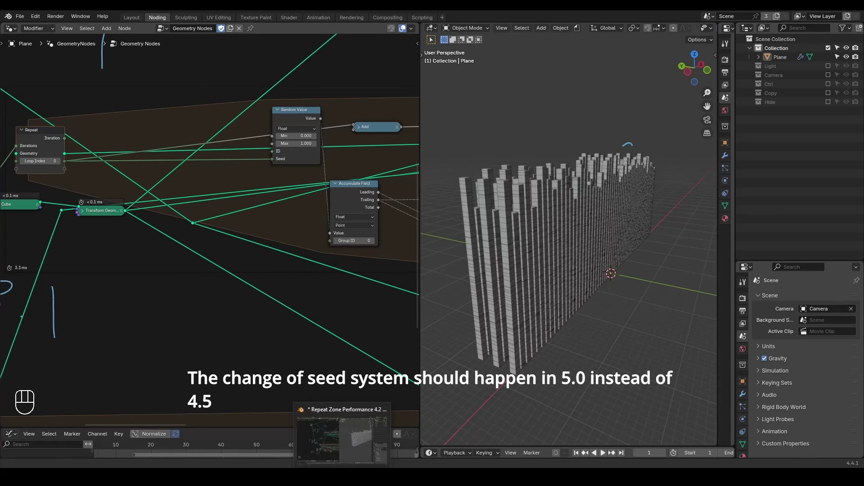
{"action": "left_click", "coordinate": [342, 439]}
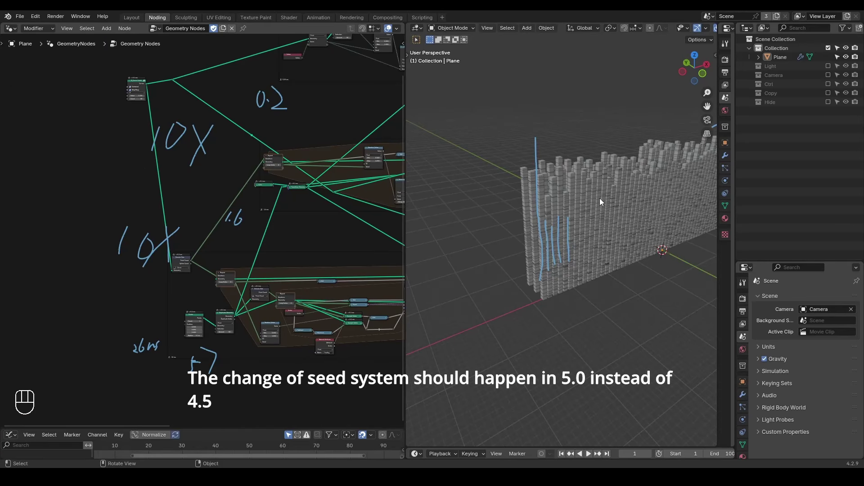
{"action": "left_click_drag", "start_coordinate": [706, 106], "coordinate": [659, 118]}
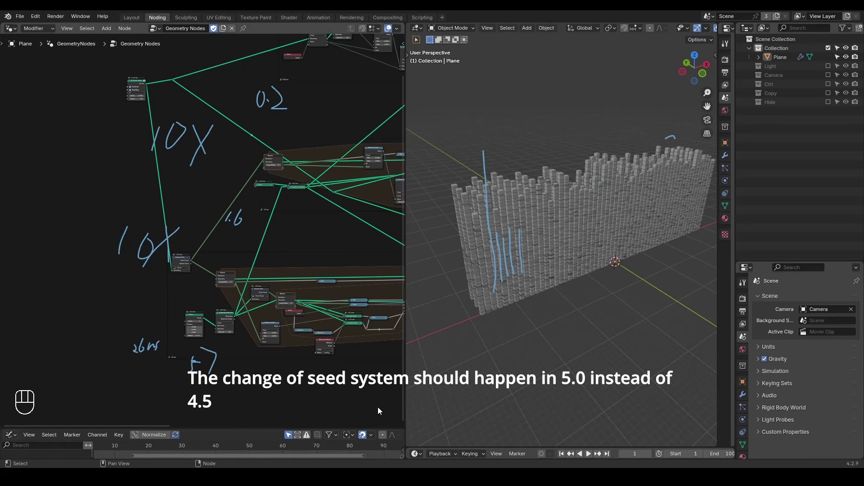
{"action": "mouse_move", "coordinate": [312, 451]}
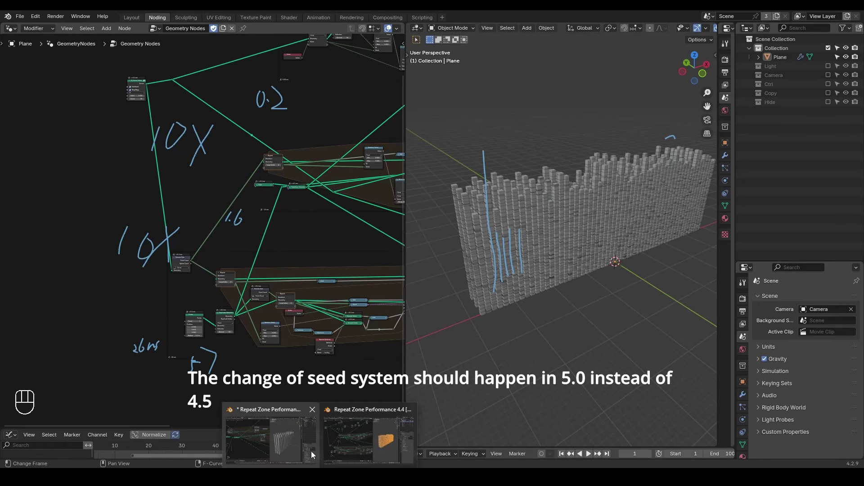
{"action": "left_click", "coordinate": [288, 436]}
{"action": "middle_click_drag", "start_coordinate": [588, 224], "coordinate": [556, 240]}
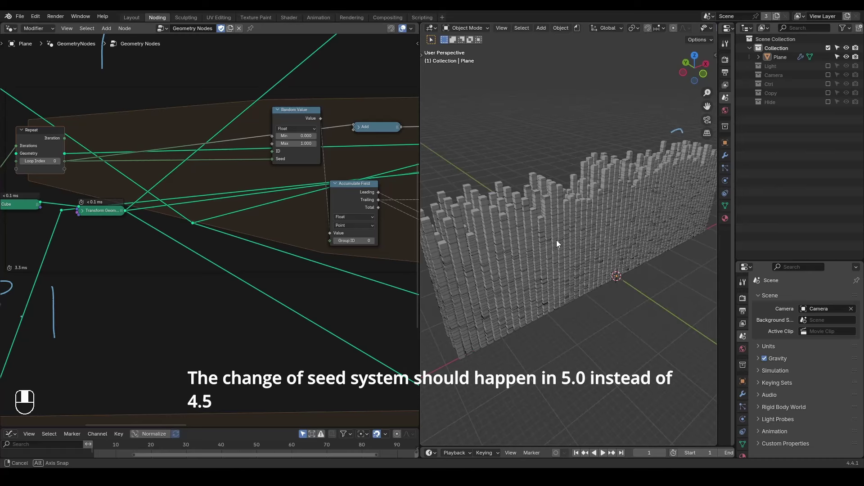
Write a "38" annotation beside the lowest node group's handwritten timing in the Blender 4.4.1 file
{"action": "scroll", "coordinate": [269, 235], "scroll_direction": "down", "scroll_amount": 1}
{"action": "scroll", "coordinate": [269, 234], "scroll_direction": "down", "scroll_amount": 6}
{"action": "middle_click_drag", "start_coordinate": [196, 278], "coordinate": [337, 177]}
{"action": "scroll", "coordinate": [277, 254], "scroll_direction": "up", "scroll_amount": 7}
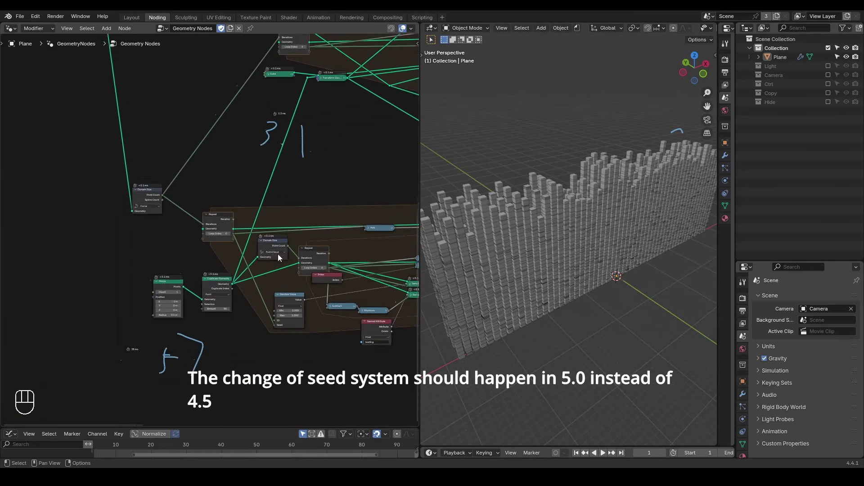
{"action": "middle_click_drag", "start_coordinate": [207, 303], "coordinate": [342, 208]}
{"action": "scroll", "coordinate": [342, 208], "scroll_direction": "up", "scroll_amount": 4}
{"action": "middle_click_drag", "start_coordinate": [281, 302], "coordinate": [297, 274]}
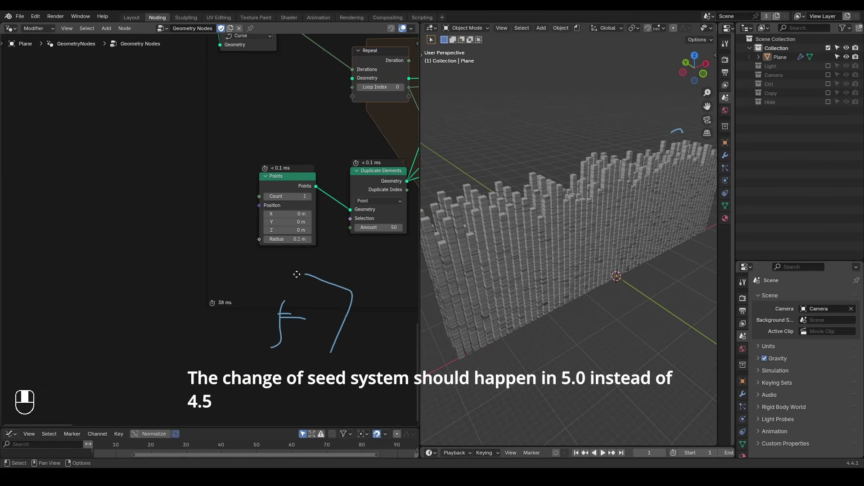
{"action": "middle_click_drag", "start_coordinate": [535, 255], "coordinate": [564, 231]}
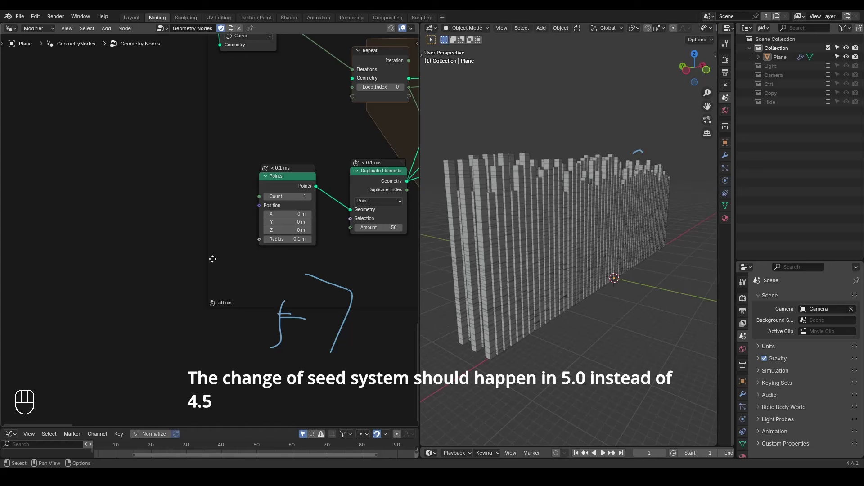
{"action": "middle_click_drag", "start_coordinate": [241, 321], "coordinate": [308, 300]}
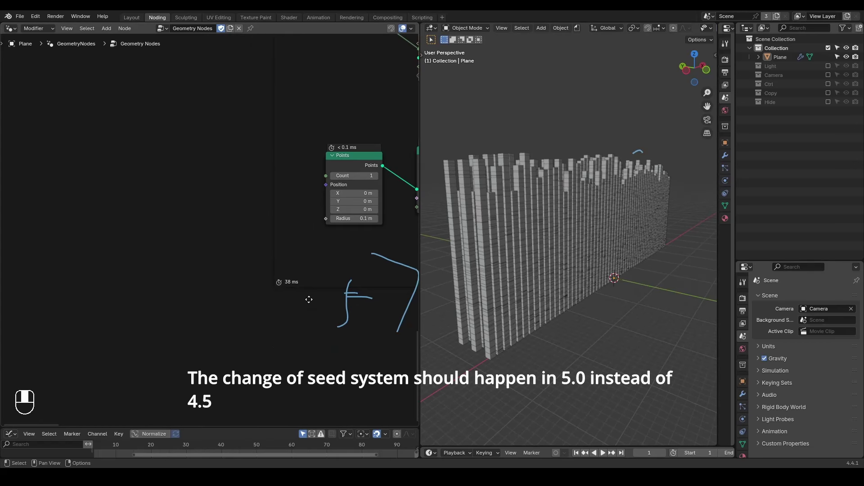
{"action": "left_click_drag", "start_coordinate": [177, 293], "coordinate": [169, 346]}
{"action": "mouse_move", "coordinate": [232, 283]}
{"action": "left_mouse_down"}
{"action": "mouse_move", "coordinate": [222, 332]}
{"action": "mouse_move", "coordinate": [234, 293]}
{"action": "left_mouse_up"}
Write a "3.3" annotation beside the middle node group's handwritten timing
{"action": "scroll", "coordinate": [291, 173], "scroll_direction": "down", "scroll_amount": 5}
{"action": "middle_click_drag", "start_coordinate": [320, 79], "coordinate": [234, 341]}
{"action": "scroll", "coordinate": [230, 293], "scroll_direction": "up", "scroll_amount": 2}
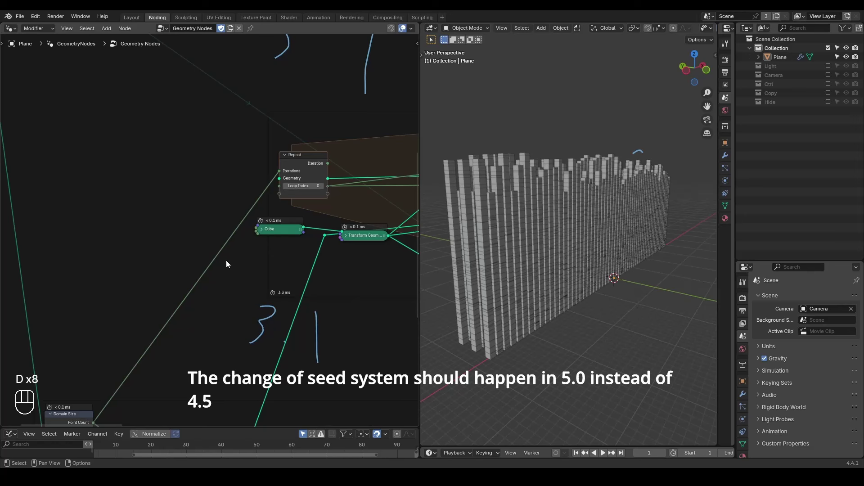
{"action": "mouse_move", "coordinate": [94, 267]}
{"action": "left_mouse_down"}
{"action": "mouse_move", "coordinate": [100, 291]}
{"action": "mouse_move", "coordinate": [85, 309]}
{"action": "left_mouse_up"}
{"action": "left_click", "coordinate": [109, 304]}
{"action": "left_click_drag", "start_coordinate": [118, 265], "coordinate": [126, 312]}
Write a "0.31" annotation beside the uppermost node group's handwritten timing
{"action": "middle_click_drag", "start_coordinate": [232, 139], "coordinate": [197, 370]}
{"action": "left_click_drag", "start_coordinate": [83, 200], "coordinate": [104, 223]}
{"action": "left_click", "coordinate": [92, 215]}
{"action": "left_click_drag", "start_coordinate": [111, 189], "coordinate": [110, 220]}
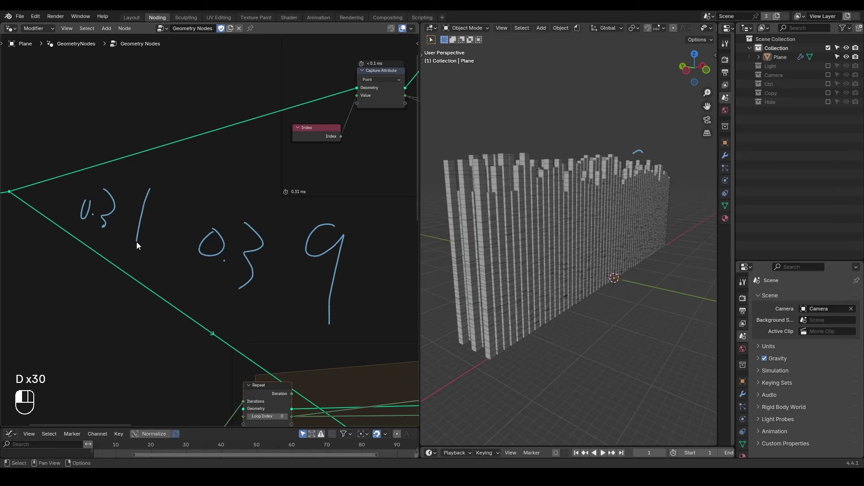
{"action": "scroll", "coordinate": [171, 303], "scroll_direction": "down", "scroll_amount": 5}
{"action": "mouse_move", "coordinate": [171, 302]}
{"action": "middle_mouse_down"}
{"action": "mouse_move", "coordinate": [280, 233]}
{"action": "mouse_move", "coordinate": [288, 262]}
{"action": "middle_mouse_up"}
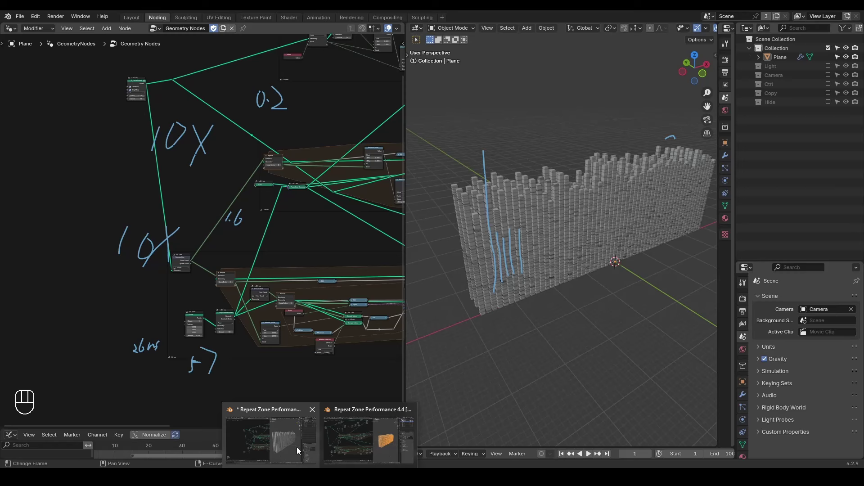
Return from the 4.2 file to the annotated Blender 4.4.1 window and examine the lowest node group's timing
{"action": "left_click", "coordinate": [293, 435]}
{"action": "scroll", "coordinate": [328, 296], "scroll_direction": "up", "scroll_amount": 2}
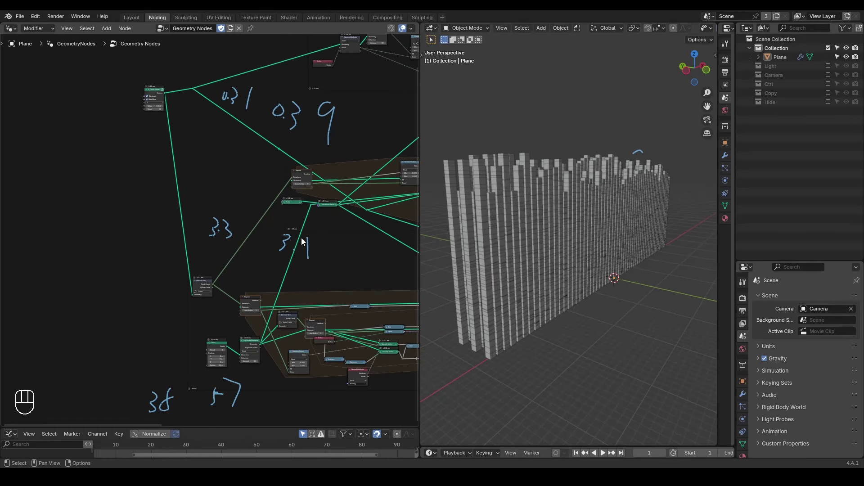
{"action": "middle_click_drag", "start_coordinate": [224, 282], "coordinate": [244, 192]}
{"action": "scroll", "coordinate": [244, 192], "scroll_direction": "up", "scroll_amount": 8}
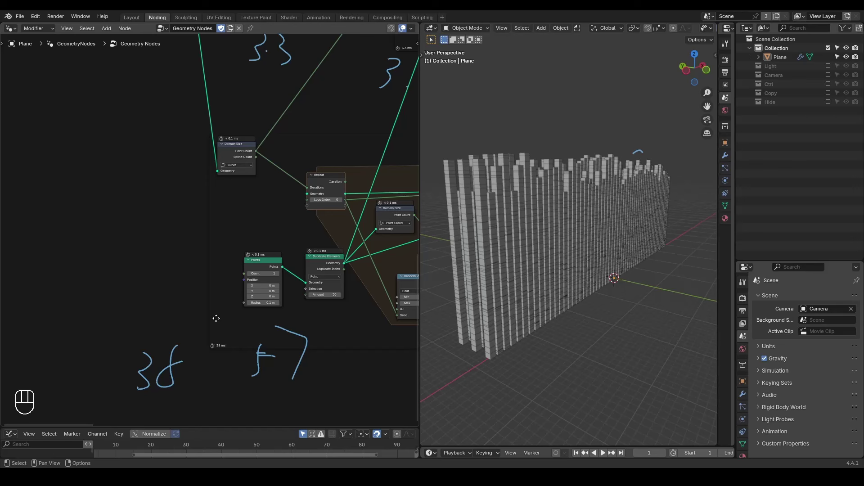
Write "10X" between the uppermost and middle timings and another "10X" between the middle and lowest timings
{"action": "scroll", "coordinate": [223, 278], "scroll_direction": "down", "scroll_amount": 6}
{"action": "key", "text": "d"}
{"action": "mouse_move", "coordinate": [197, 128]}
{"action": "left_mouse_down"}
{"action": "mouse_move", "coordinate": [191, 158]}
{"action": "mouse_move", "coordinate": [213, 135]}
{"action": "left_mouse_up"}
{"action": "left_click_drag", "start_coordinate": [223, 122], "coordinate": [234, 163]}
{"action": "left_click_drag", "start_coordinate": [235, 133], "coordinate": [227, 152]}
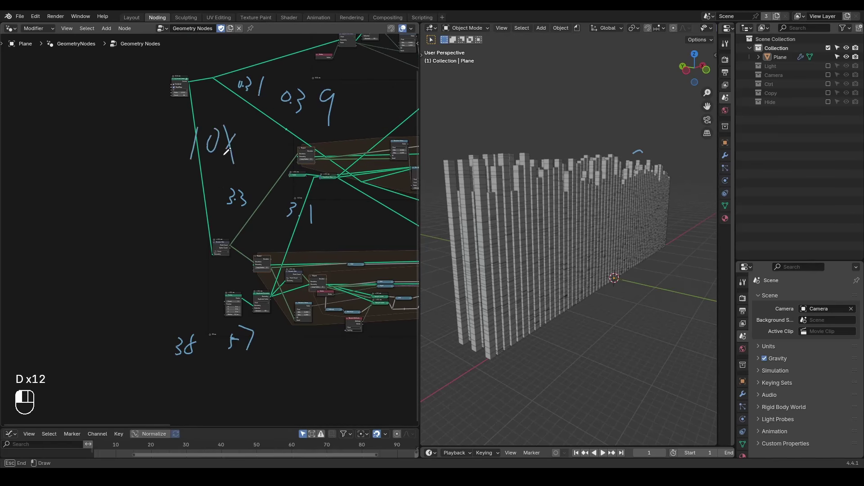
{"action": "left_click_drag", "start_coordinate": [145, 245], "coordinate": [141, 273]}
{"action": "mouse_move", "coordinate": [174, 238]}
{"action": "left_mouse_down"}
{"action": "mouse_move", "coordinate": [191, 273]}
{"action": "mouse_move", "coordinate": [174, 291]}
{"action": "left_mouse_up"}
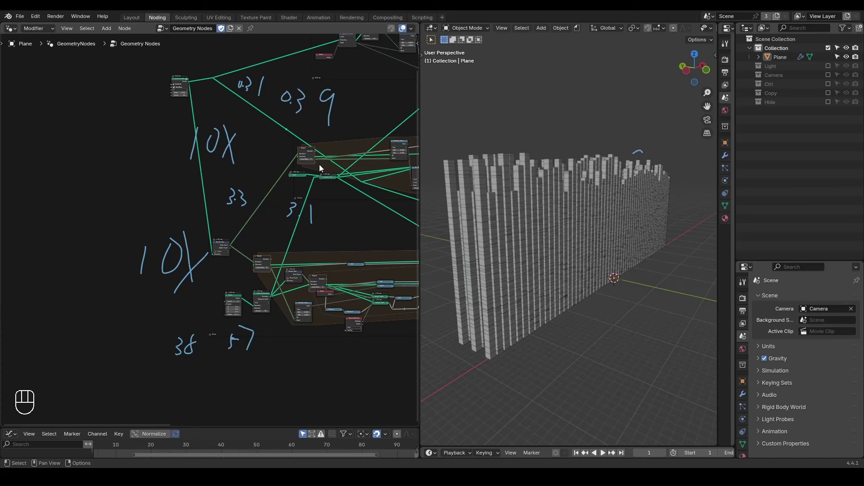
Switch to the other Blender 4.4.1 window and examine the lowest node group's timing and nested Repeat zones
{"action": "key", "text": "shift+ctrl+alt+w"}
{"action": "key", "text": "shift+ctrl+alt+q"}
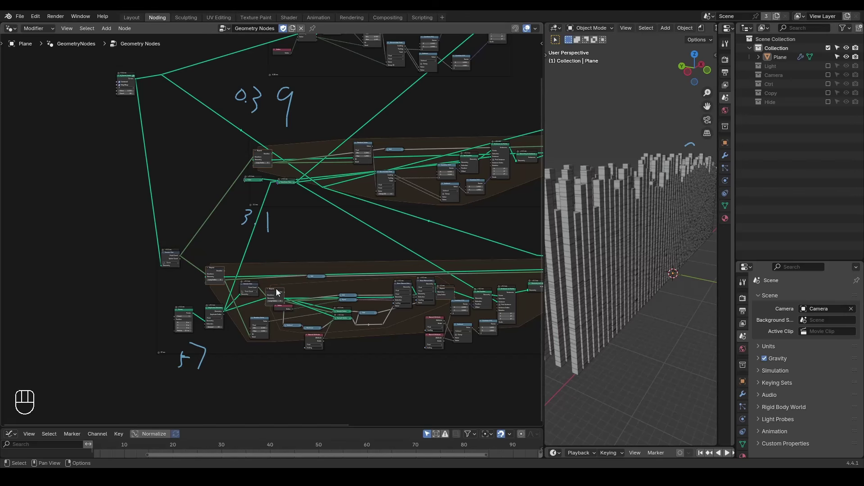
{"action": "scroll", "coordinate": [278, 292], "scroll_direction": "up", "scroll_amount": 3}
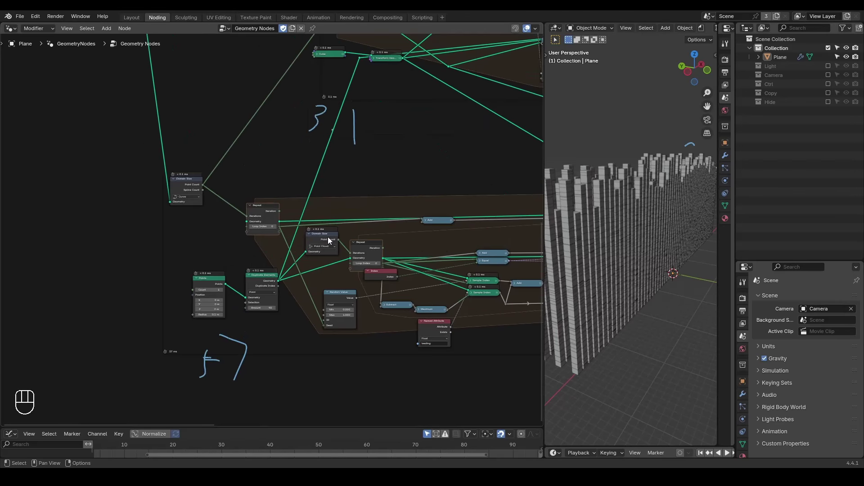
{"action": "scroll", "coordinate": [326, 215], "scroll_direction": "up", "scroll_amount": 2}
{"action": "middle_click_drag", "start_coordinate": [324, 204], "coordinate": [339, 171]}
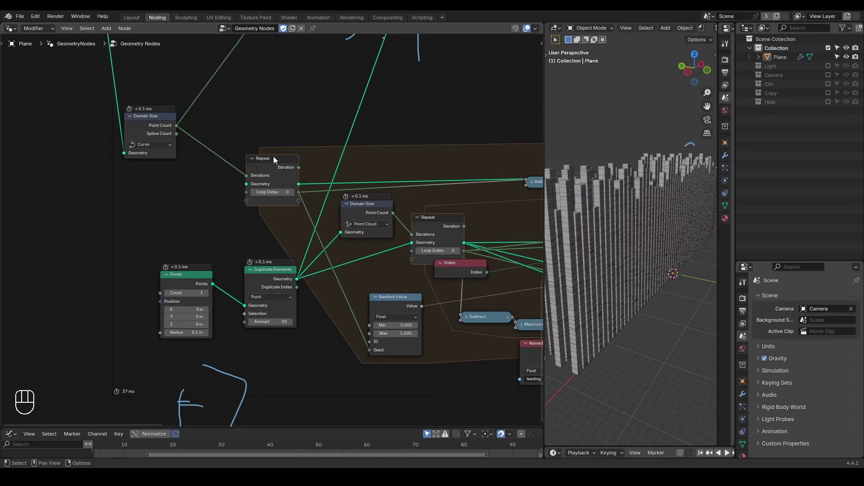
Compare the lowest group's outer Repeat node in the 4.4.1 and 4.2.9 windows and inspect its Add node in 4.4.1
{"action": "scroll", "coordinate": [274, 174], "scroll_direction": "up", "scroll_amount": 1}
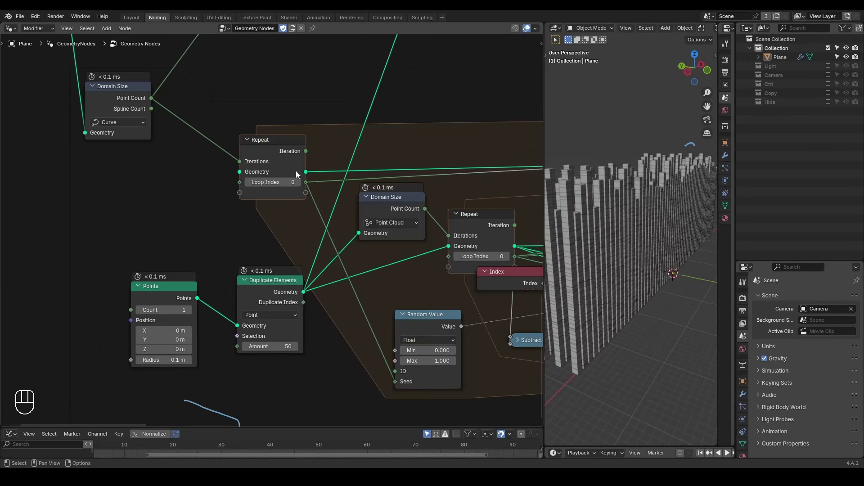
{"action": "mouse_move", "coordinate": [305, 152]}
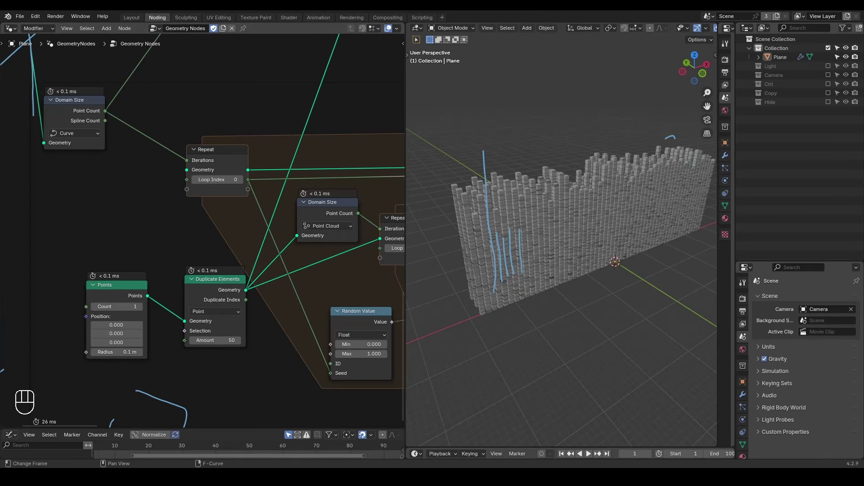
{"action": "left_click", "coordinate": [298, 434]}
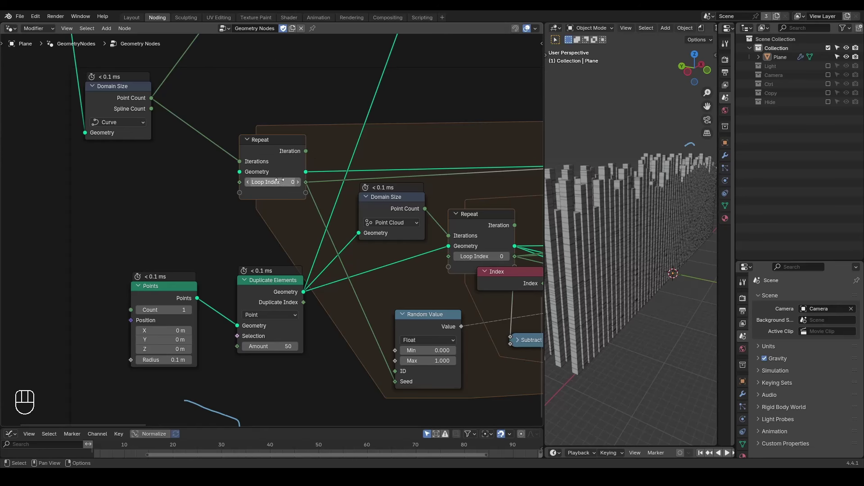
{"action": "mouse_move", "coordinate": [279, 182]}
{"action": "scroll", "coordinate": [335, 177], "scroll_direction": "down", "scroll_amount": 5}
{"action": "middle_click_drag", "start_coordinate": [441, 146], "coordinate": [357, 144]}
{"action": "scroll", "coordinate": [430, 171], "scroll_direction": "up", "scroll_amount": 2}
{"action": "left_click", "coordinate": [430, 171]}
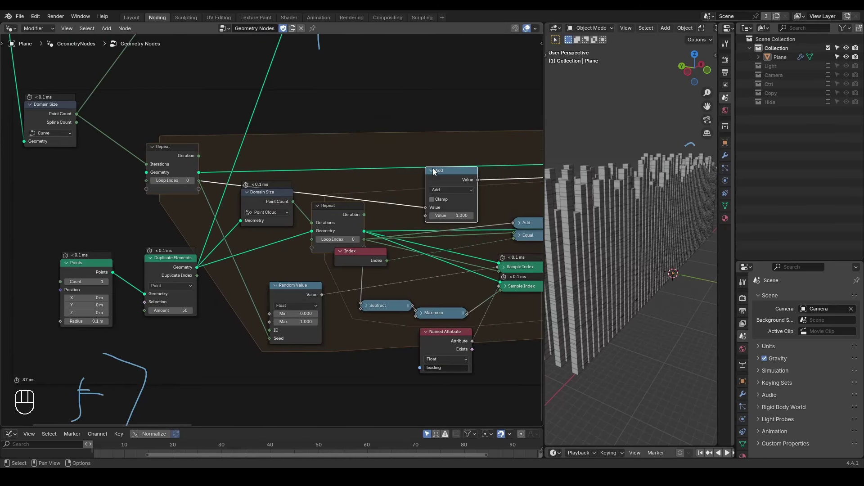
{"action": "left_click", "coordinate": [433, 171]}
{"action": "middle_click_drag", "start_coordinate": [205, 191], "coordinate": [318, 193]}
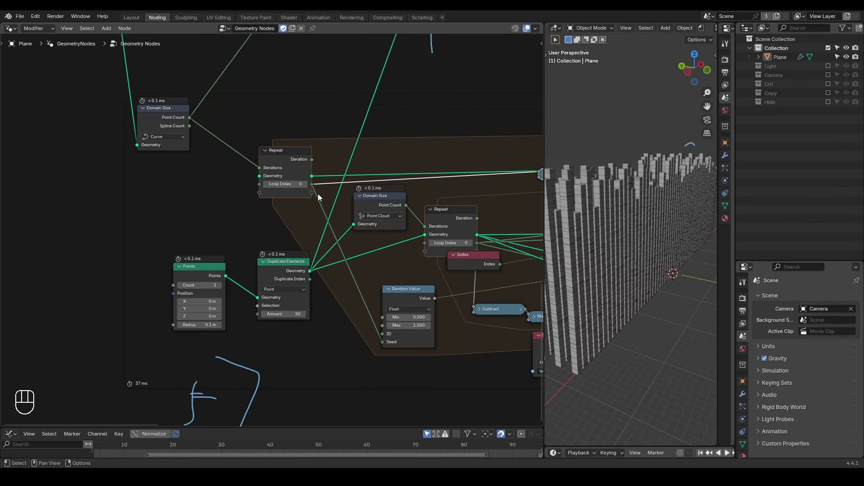
Insert a reroute on the outer Repeat's Loop Index links in the lowest group and feed it from the Iteration output
{"action": "scroll", "coordinate": [320, 189], "scroll_direction": "up", "scroll_amount": 1}
{"action": "right_click_drag", "start_coordinate": [323, 177], "coordinate": [320, 206], "text": "shift"}
{"action": "key", "text": "g"}
{"action": "left_click", "coordinate": [329, 195]}
{"action": "left_click_drag", "start_coordinate": [315, 154], "coordinate": [336, 182]}
{"action": "middle_click_drag", "start_coordinate": [221, 321], "coordinate": [262, 249]}
Reconnect the reroute to the Loop Index output and write a "39" annotation beside the lowest group
{"action": "left_click_drag", "start_coordinate": [355, 108], "coordinate": [378, 110]}
{"action": "key", "text": "d"}
{"action": "left_click_drag", "start_coordinate": [74, 297], "coordinate": [63, 347]}
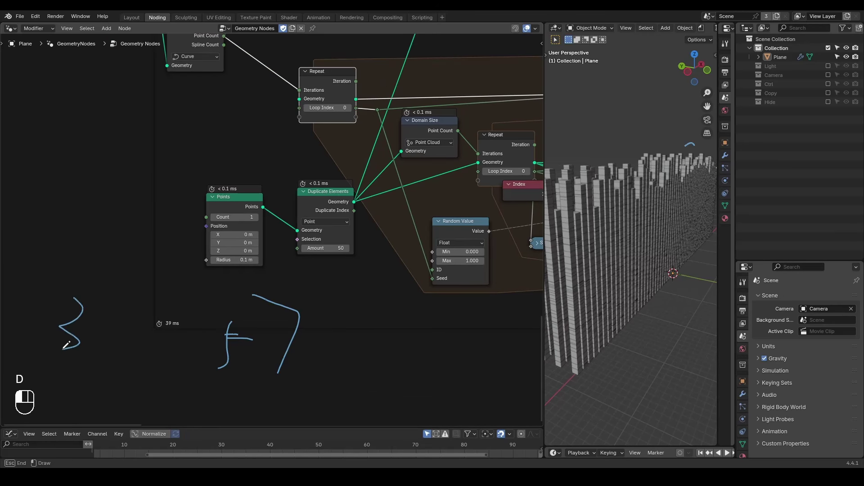
{"action": "left_click_drag", "start_coordinate": [97, 310], "coordinate": [103, 358]}
Feed the reroute from the outer Repeat's Iteration output and replace the "39" annotation with "7ms"
{"action": "left_click_drag", "start_coordinate": [355, 82], "coordinate": [378, 110]}
{"action": "key", "text": "d"}
{"action": "mouse_move", "coordinate": [55, 223]}
{"action": "left_mouse_down"}
{"action": "mouse_move", "coordinate": [83, 213]}
{"action": "mouse_move", "coordinate": [74, 250]}
{"action": "mouse_move", "coordinate": [130, 216]}
{"action": "mouse_move", "coordinate": [116, 261]}
{"action": "left_mouse_up"}
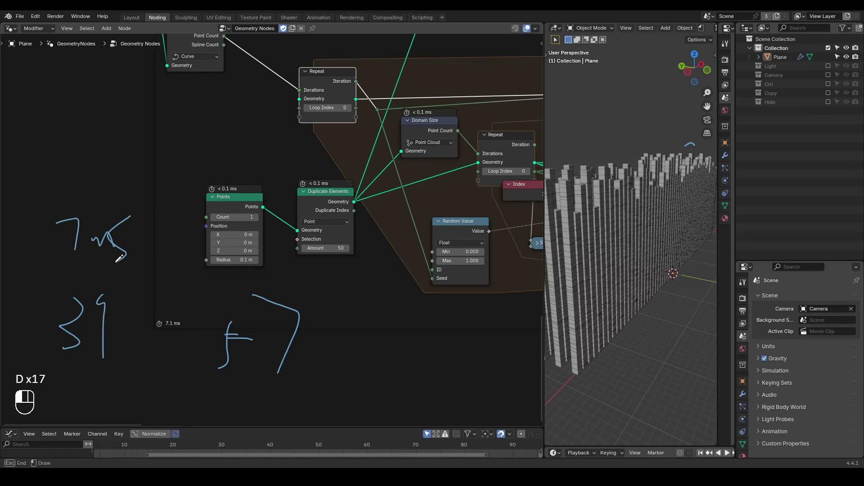
{"action": "scroll", "coordinate": [136, 250], "scroll_direction": "down", "scroll_amount": 3}
{"action": "right_click_drag", "start_coordinate": [158, 295], "coordinate": [134, 322]}
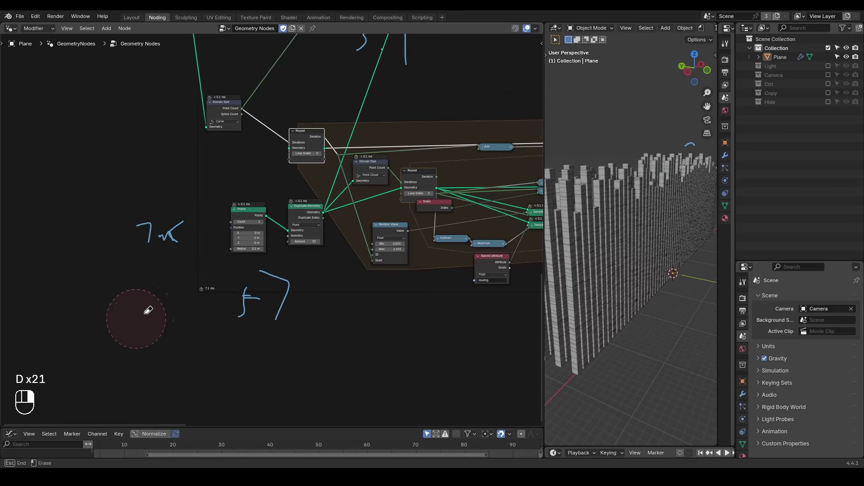
Write a "2X" annotation between the middle and lowest groups' timings
{"action": "mouse_move", "coordinate": [247, 131]}
{"action": "middle_mouse_down"}
{"action": "mouse_move", "coordinate": [189, 285]}
{"action": "mouse_move", "coordinate": [218, 252]}
{"action": "middle_mouse_up"}
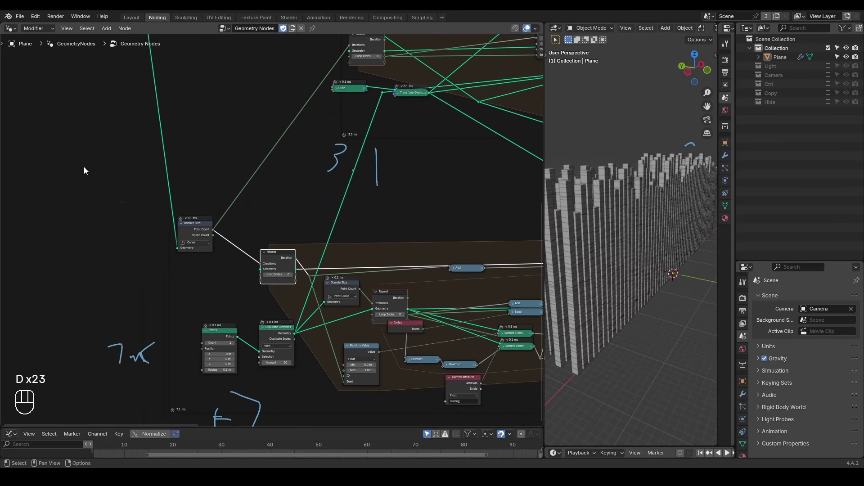
{"action": "scroll", "coordinate": [337, 175], "scroll_direction": "down", "scroll_amount": 2}
{"action": "mouse_move", "coordinate": [124, 174]}
{"action": "left_mouse_down"}
{"action": "mouse_move", "coordinate": [119, 210]}
{"action": "mouse_move", "coordinate": [107, 220]}
{"action": "left_mouse_up"}
{"action": "mouse_move", "coordinate": [127, 187]}
{"action": "left_mouse_down"}
{"action": "mouse_move", "coordinate": [163, 174]}
{"action": "mouse_move", "coordinate": [175, 242]}
{"action": "left_mouse_up"}
{"action": "left_click_drag", "start_coordinate": [186, 181], "coordinate": [144, 242]}
{"action": "mouse_move", "coordinate": [180, 157]}
{"action": "right_mouse_down"}
{"action": "mouse_move", "coordinate": [216, 162]}
{"action": "mouse_move", "coordinate": [141, 216]}
{"action": "right_mouse_up"}
{"action": "mouse_move", "coordinate": [131, 201]}
{"action": "left_mouse_down"}
{"action": "mouse_move", "coordinate": [158, 239]}
{"action": "mouse_move", "coordinate": [186, 250]}
{"action": "left_mouse_up"}
{"action": "left_click_drag", "start_coordinate": [185, 188], "coordinate": [156, 248]}
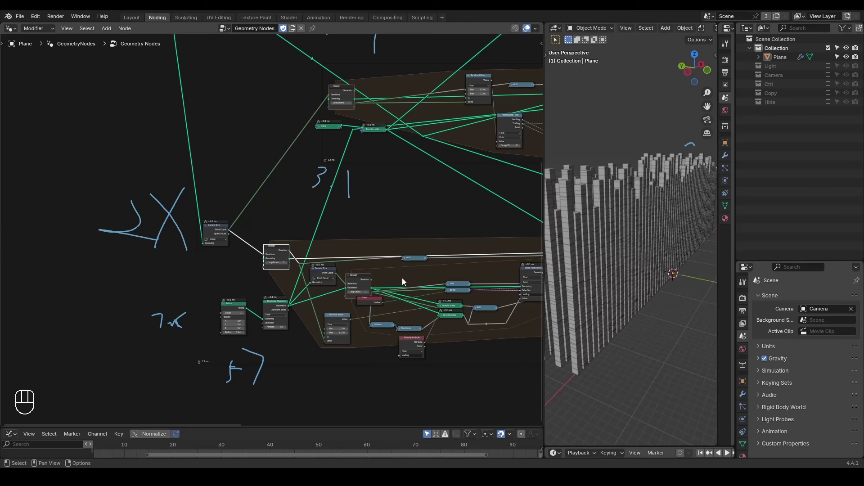
Move the Index node aside and drive the inner Repeat's Loop Index links from its Iteration output through a reroute
{"action": "middle_click_drag", "start_coordinate": [402, 278], "coordinate": [294, 205]}
{"action": "scroll", "coordinate": [294, 205], "scroll_direction": "up", "scroll_amount": 7}
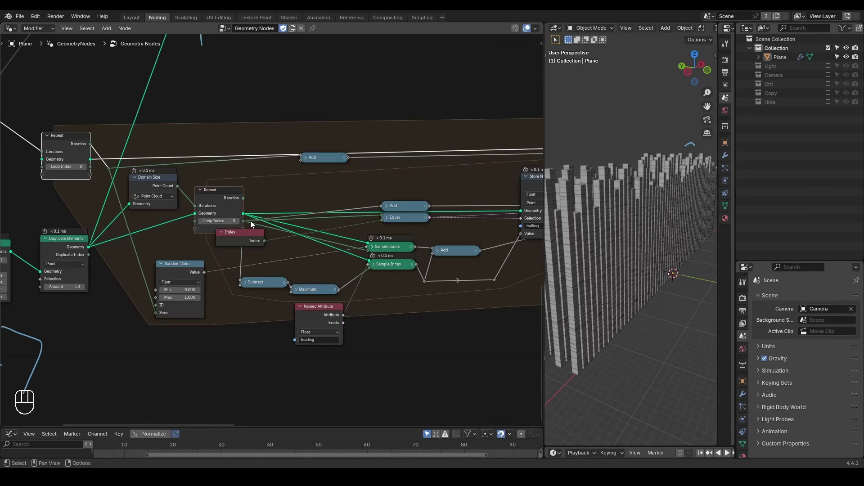
{"action": "left_click_drag", "start_coordinate": [220, 196], "coordinate": [197, 197]}
{"action": "left_click_drag", "start_coordinate": [223, 232], "coordinate": [290, 229]}
{"action": "right_click_drag", "start_coordinate": [229, 220], "coordinate": [231, 258], "text": "shift"}
{"action": "key", "text": "g"}
{"action": "left_click", "coordinate": [231, 261]}
{"action": "left_click", "coordinate": [236, 197]}
{"action": "left_click_drag", "start_coordinate": [220, 200], "coordinate": [239, 227]}
Widen the 3D viewport and shift the inner Repeat node clear of the Domain Size node
{"action": "left_click_drag", "start_coordinate": [547, 173], "coordinate": [372, 175]}
{"action": "mouse_move", "coordinate": [487, 211]}
{"action": "middle_mouse_down"}
{"action": "mouse_move", "coordinate": [501, 214]}
{"action": "mouse_move", "coordinate": [487, 215]}
{"action": "middle_mouse_up"}
{"action": "middle_click_drag", "start_coordinate": [169, 239], "coordinate": [285, 221]}
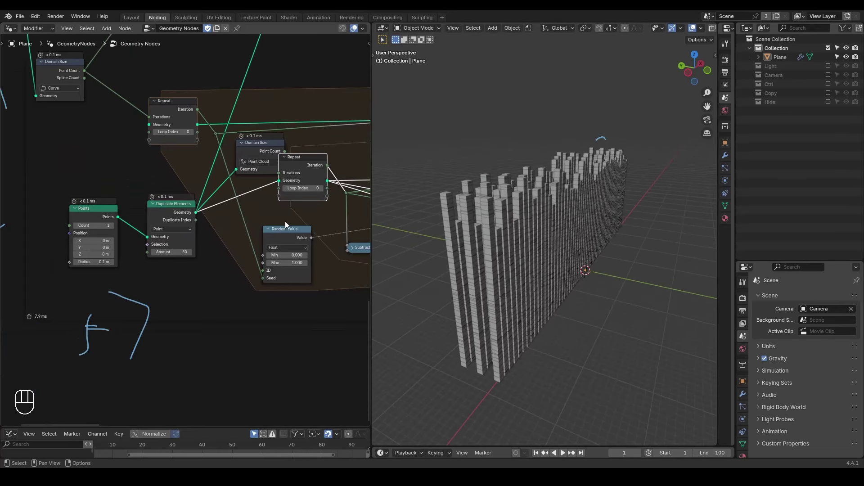
{"action": "mouse_move", "coordinate": [295, 162]}
{"action": "left_mouse_down"}
{"action": "mouse_move", "coordinate": [301, 170]}
{"action": "mouse_move", "coordinate": [307, 163]}
{"action": "left_mouse_up"}
{"action": "middle_click_drag", "start_coordinate": [245, 245], "coordinate": [187, 244]}
{"action": "scroll", "coordinate": [186, 244], "scroll_direction": "down", "scroll_amount": 2}
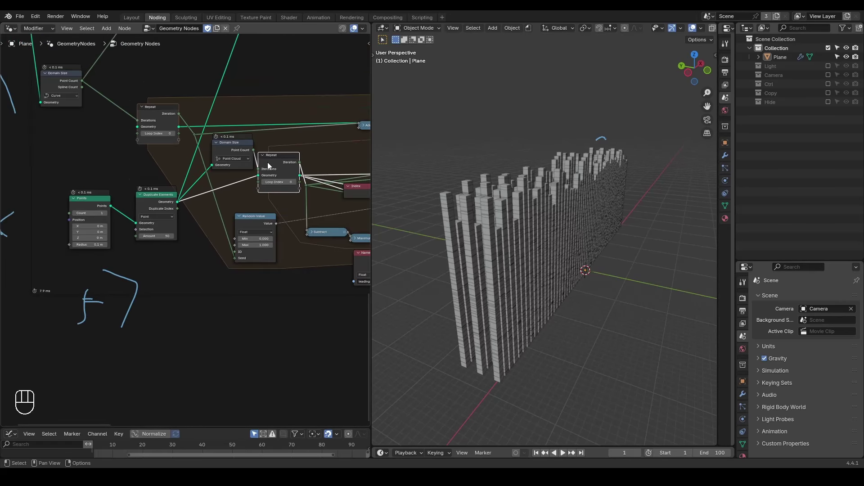
Remove the Loop Index repeat item from the lowest group's inner and outer Repeat zones
{"action": "key", "text": "n"}
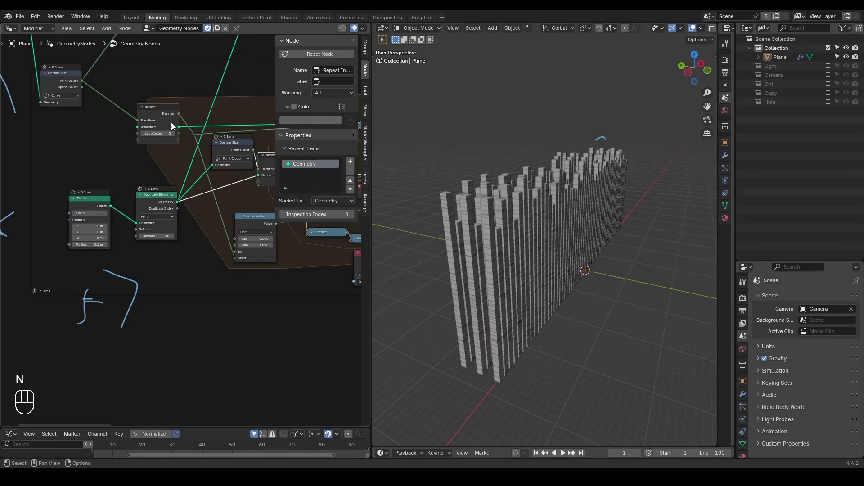
{"action": "left_click", "coordinate": [171, 122]}
{"action": "left_click", "coordinate": [350, 171]}
{"action": "key", "text": "n"}
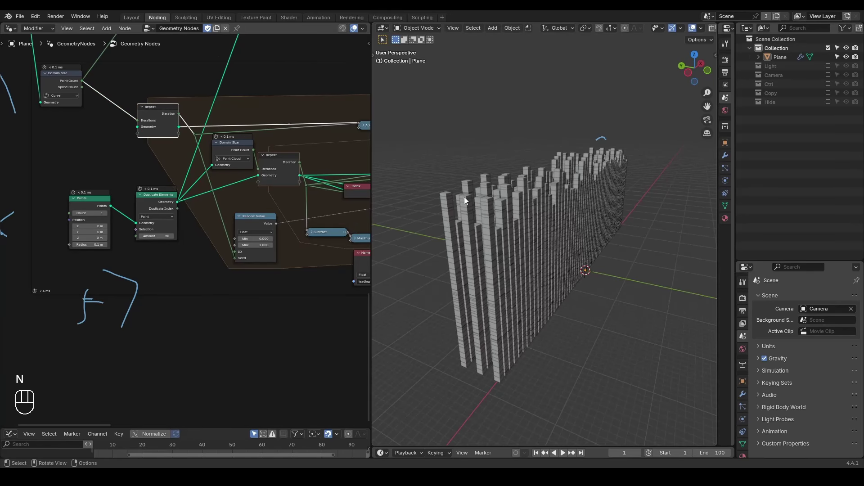
Widen the node editor and delete the leftover Add node from the lowest group's outer Repeat zone
{"action": "middle_click_drag", "start_coordinate": [131, 250], "coordinate": [278, 222]}
{"action": "scroll", "coordinate": [253, 225], "scroll_direction": "up", "scroll_amount": 3}
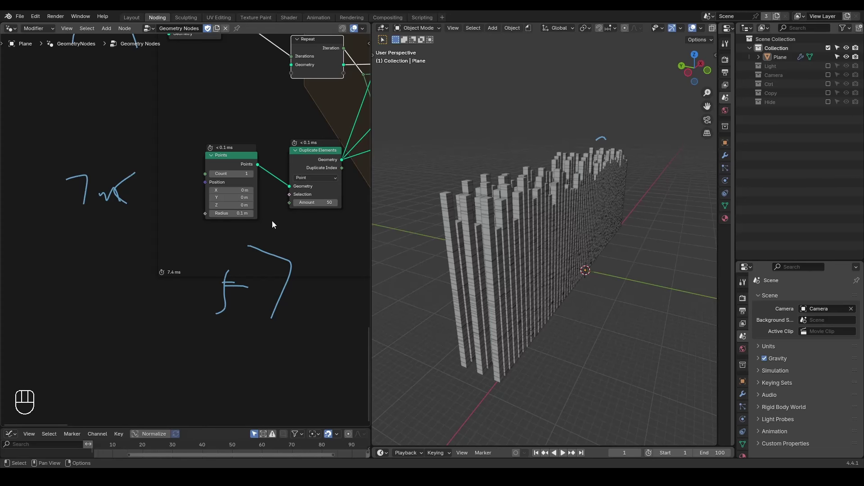
{"action": "scroll", "coordinate": [121, 202], "scroll_direction": "down", "scroll_amount": 6}
{"action": "middle_click_drag", "start_coordinate": [154, 165], "coordinate": [99, 250]}
{"action": "scroll", "coordinate": [152, 273], "scroll_direction": "down", "scroll_amount": 2}
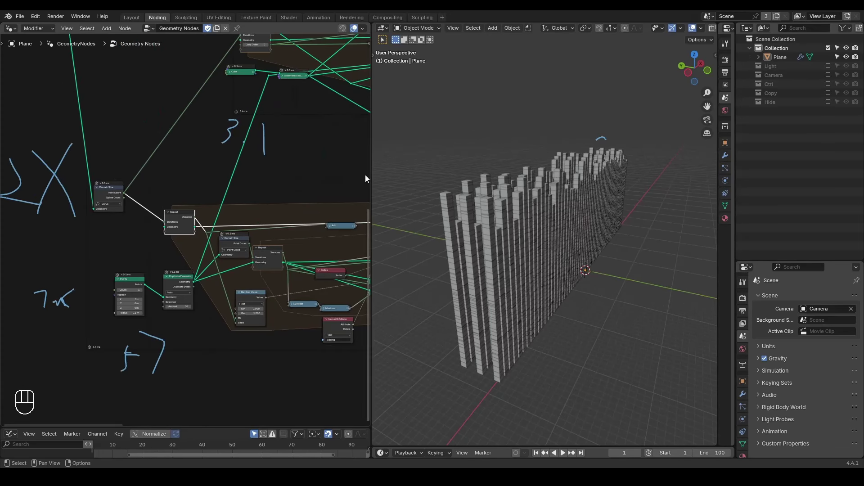
{"action": "left_click_drag", "start_coordinate": [371, 175], "coordinate": [496, 182]}
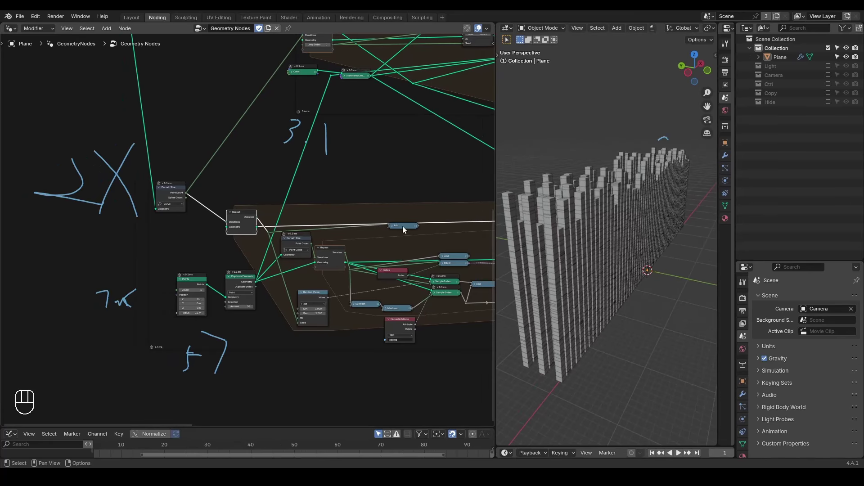
{"action": "key", "text": "x"}
Insert a reroute on the middle group's Loop Index links and feed it from the Repeat node's Iteration output
{"action": "middle_click_drag", "start_coordinate": [376, 198], "coordinate": [215, 268]}
{"action": "scroll", "coordinate": [225, 217], "scroll_direction": "down", "scroll_amount": 2}
{"action": "middle_click_drag", "start_coordinate": [228, 174], "coordinate": [277, 258]}
{"action": "scroll", "coordinate": [277, 258], "scroll_direction": "up", "scroll_amount": 4}
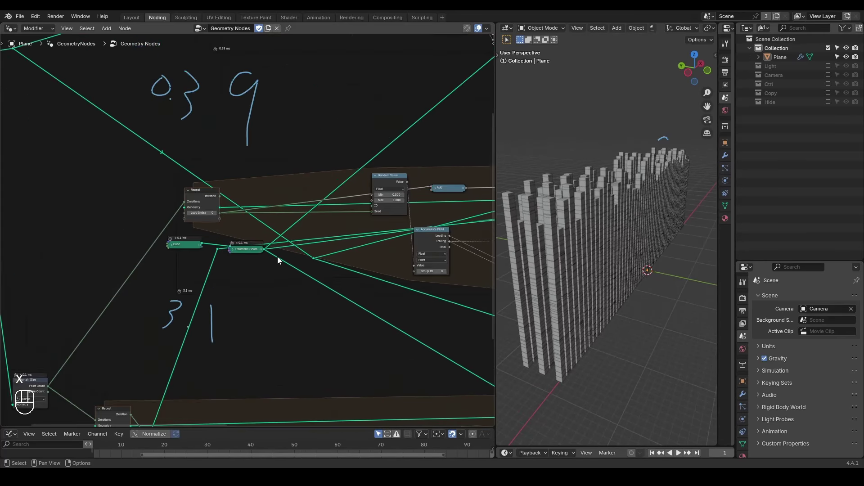
{"action": "scroll", "coordinate": [247, 213], "scroll_direction": "up", "scroll_amount": 4}
{"action": "right_click_drag", "start_coordinate": [230, 200], "coordinate": [230, 227], "text": "shift"}
{"action": "key", "text": "g"}
{"action": "left_click", "coordinate": [235, 181]}
{"action": "left_click", "coordinate": [234, 180]}
{"action": "left_click_drag", "start_coordinate": [210, 184], "coordinate": [249, 184]}
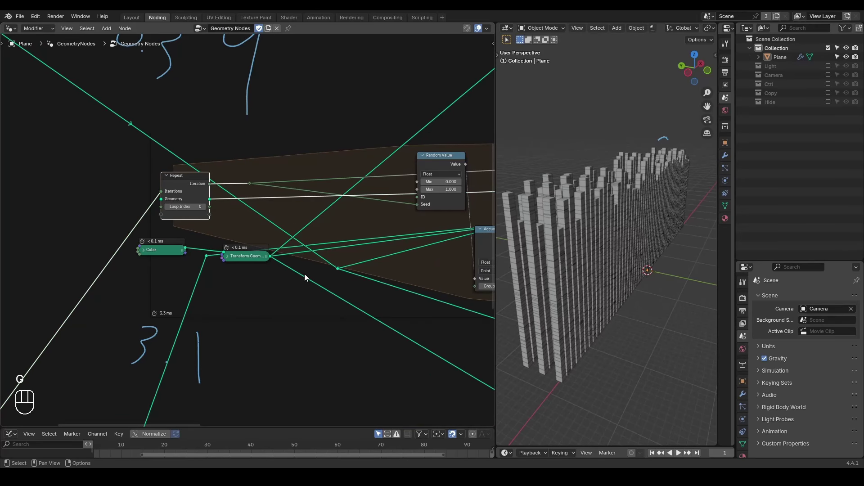
Remove the Loop Index repeat item from the middle group's Repeat zone
{"action": "left_click", "coordinate": [276, 307]}
{"action": "left_click", "coordinate": [176, 183]}
{"action": "key", "text": "n"}
{"action": "left_click", "coordinate": [475, 170]}
{"action": "key", "text": "n"}
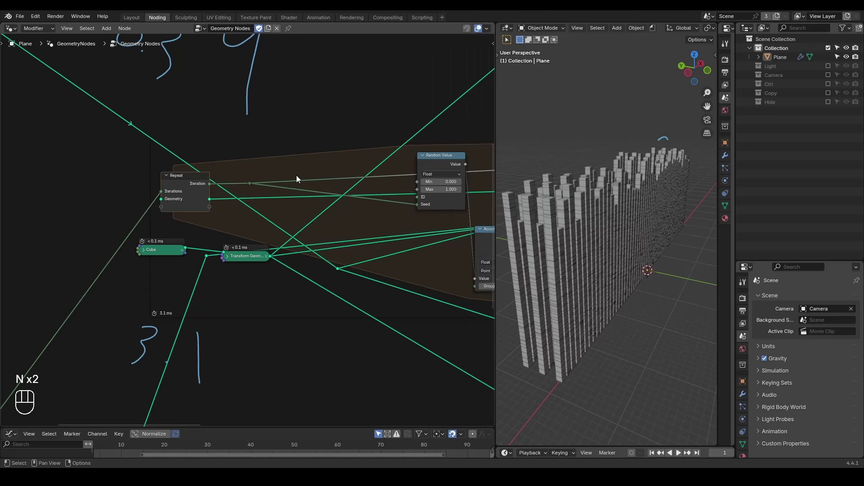
Compare the timings of the middle and lowest groups and examine the lowest group's outer Repeat zone
{"action": "scroll", "coordinate": [271, 242], "scroll_direction": "down", "scroll_amount": 2}
{"action": "scroll", "coordinate": [217, 295], "scroll_direction": "down", "scroll_amount": 3}
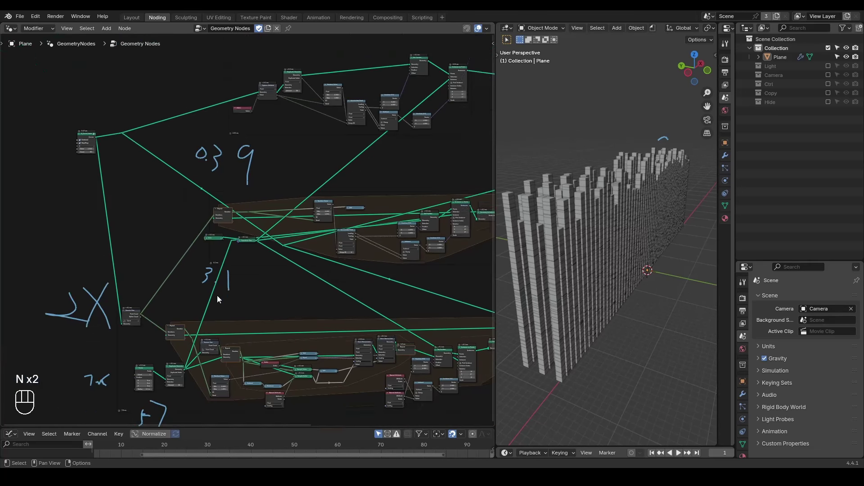
{"action": "middle_click_drag", "start_coordinate": [216, 295], "coordinate": [302, 247]}
{"action": "scroll", "coordinate": [302, 246], "scroll_direction": "up", "scroll_amount": 5}
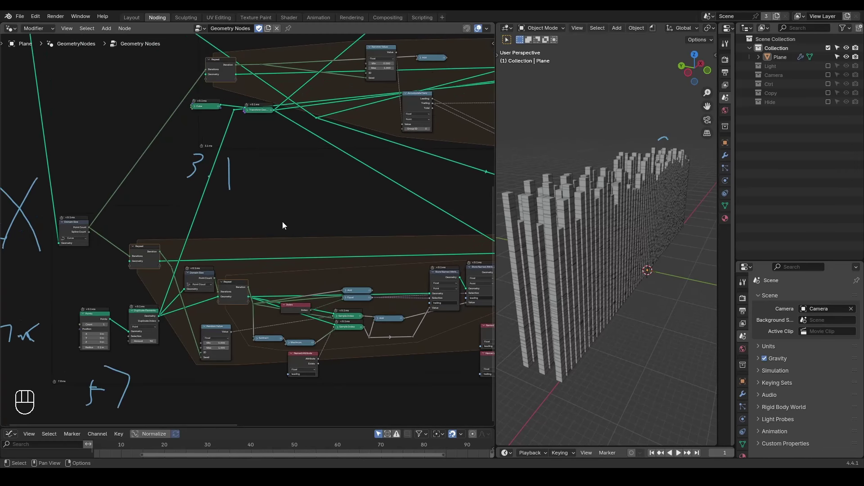
{"action": "scroll", "coordinate": [284, 226], "scroll_direction": "up", "scroll_amount": 1}
{"action": "middle_click_drag", "start_coordinate": [283, 226], "coordinate": [321, 195]}
{"action": "scroll", "coordinate": [310, 209], "scroll_direction": "up", "scroll_amount": 3}
{"action": "middle_click_drag", "start_coordinate": [293, 262], "coordinate": [329, 210]}
{"action": "scroll", "coordinate": [329, 210], "scroll_direction": "up", "scroll_amount": 3}
{"action": "left_click_drag", "start_coordinate": [204, 148], "coordinate": [202, 147]}
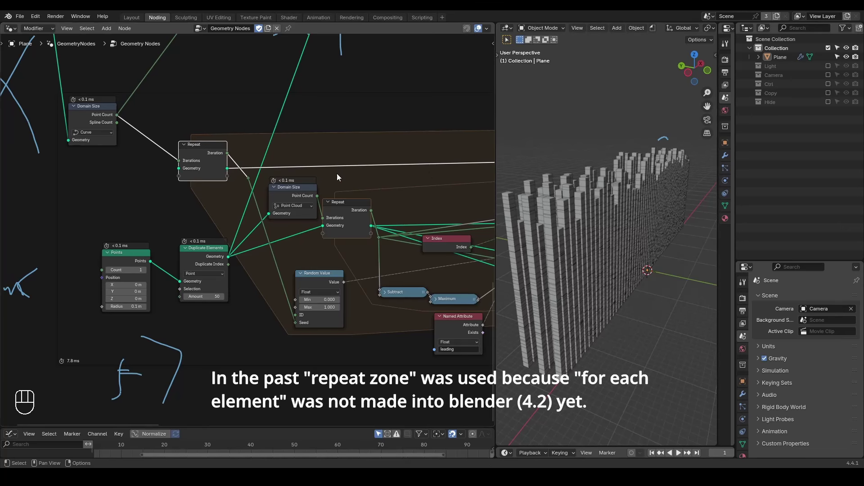
Add a For Each Element zone between the middle and lowest groups and spread its input and output nodes apart
{"action": "middle_click_drag", "start_coordinate": [505, 231], "coordinate": [539, 273]}
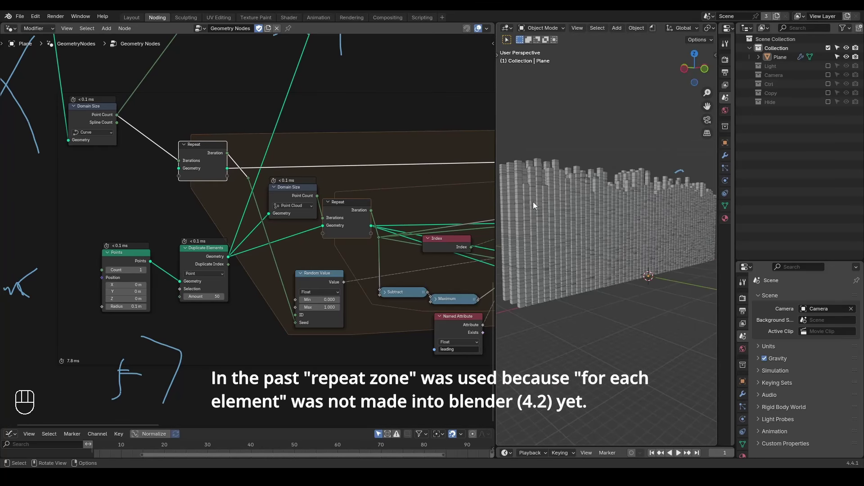
{"action": "middle_click_drag", "start_coordinate": [327, 272], "coordinate": [362, 268]}
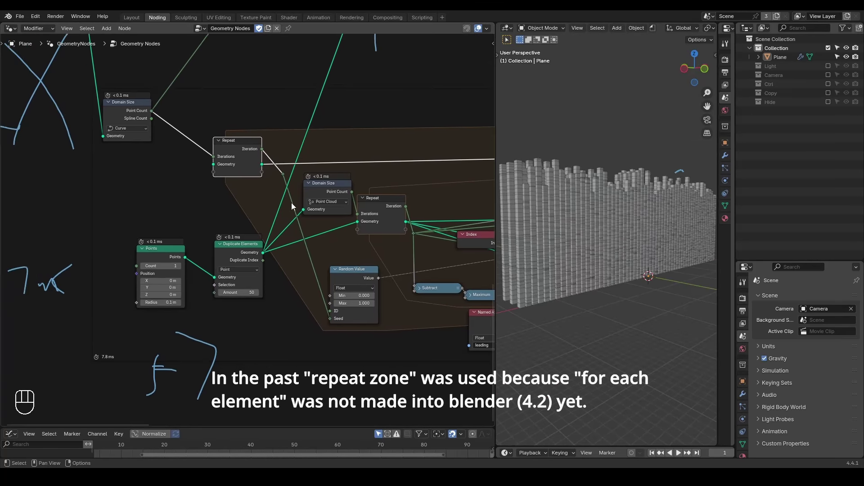
{"action": "middle_click_drag", "start_coordinate": [285, 167], "coordinate": [287, 184]}
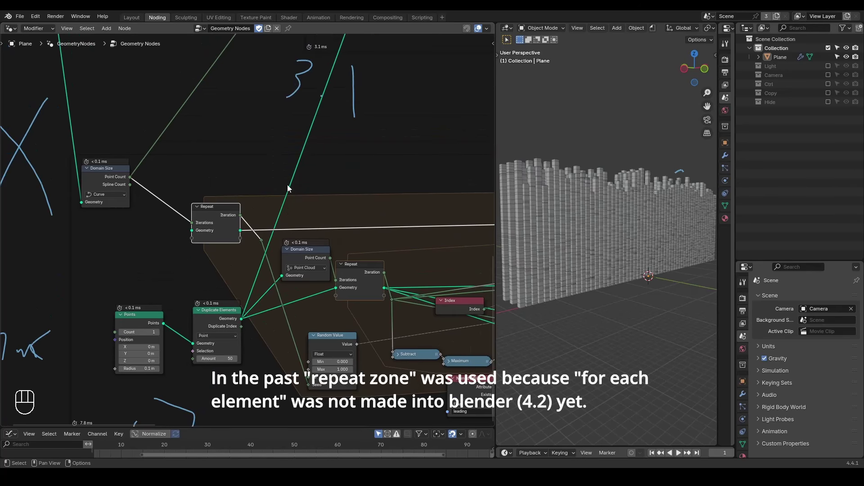
{"action": "key", "text": "ctrl+a"}
{"action": "type", "text": "f"}
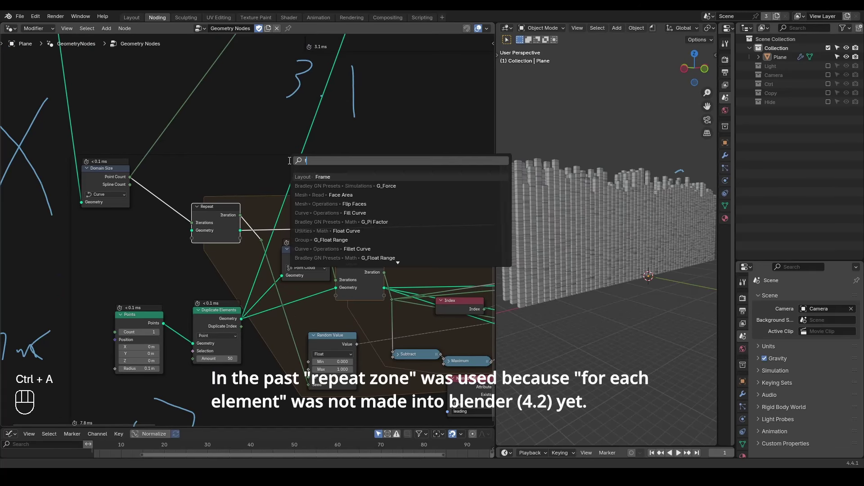
{"action": "type", "text": "or each"}
{"action": "key", "text": "Return"}
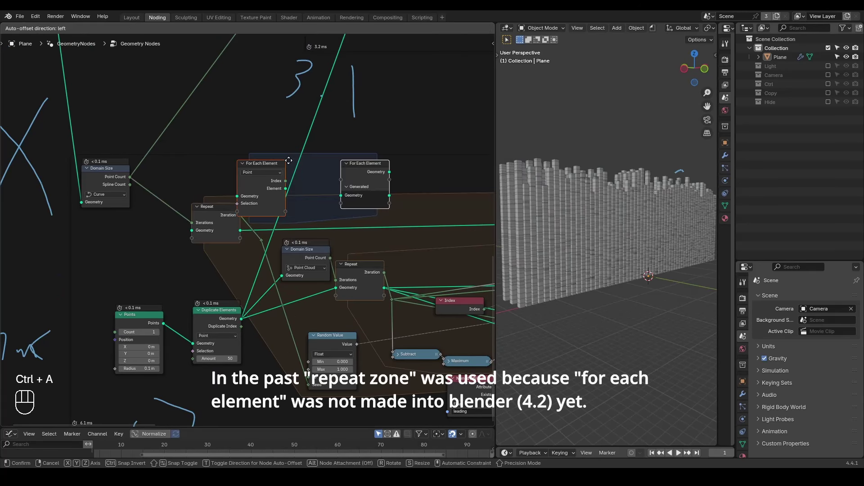
{"action": "left_click", "coordinate": [263, 82]}
{"action": "left_click", "coordinate": [439, 108]}
{"action": "left_click_drag", "start_coordinate": [334, 95], "coordinate": [441, 87]}
Erase the handwritten "3.1" annotation below the middle group
{"action": "middle_click_drag", "start_coordinate": [404, 126], "coordinate": [330, 209]}
{"action": "scroll", "coordinate": [330, 210], "scroll_direction": "down", "scroll_amount": 3}
{"action": "key", "text": "d"}
{"action": "mouse_move", "coordinate": [311, 175]}
{"action": "right_mouse_down"}
{"action": "mouse_move", "coordinate": [245, 223]}
{"action": "mouse_move", "coordinate": [277, 158]}
{"action": "right_mouse_up"}
{"action": "left_click", "coordinate": [302, 223]}
Branch the geometry link feeding the Curve Domain Size node into the For Each Element zone's Geometry input
{"action": "middle_click_drag", "start_coordinate": [305, 237], "coordinate": [368, 212]}
{"action": "scroll", "coordinate": [378, 201], "scroll_direction": "up", "scroll_amount": 2}
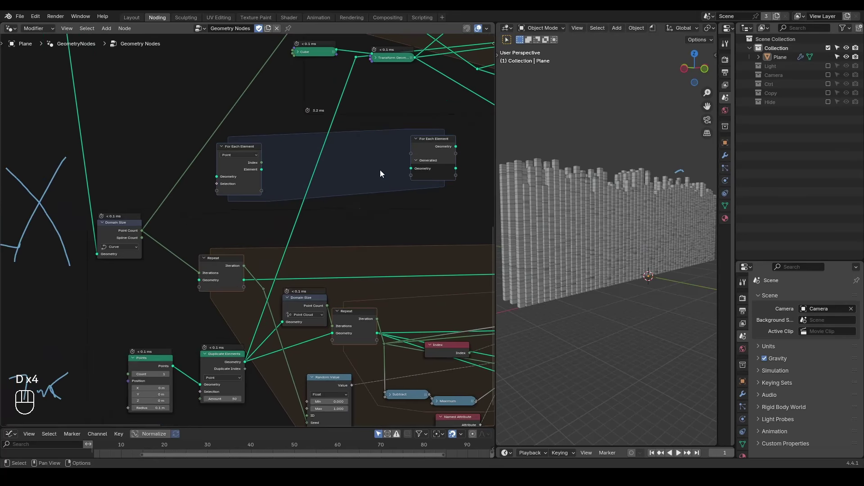
{"action": "middle_click_drag", "start_coordinate": [192, 231], "coordinate": [230, 250]}
{"action": "right_click_drag", "start_coordinate": [135, 139], "coordinate": [103, 203], "text": "shift"}
{"action": "left_click_drag", "start_coordinate": [120, 167], "coordinate": [254, 196]}
Detach the For Each Element output node from the crossing link and place it near the lowest group's final Repeat node
{"action": "middle_click_drag", "start_coordinate": [373, 220], "coordinate": [198, 191]}
{"action": "scroll", "coordinate": [198, 191], "scroll_direction": "down", "scroll_amount": 5}
{"action": "left_click_drag", "start_coordinate": [287, 171], "coordinate": [384, 183]}
{"action": "scroll", "coordinate": [383, 184], "scroll_direction": "down", "scroll_amount": 5}
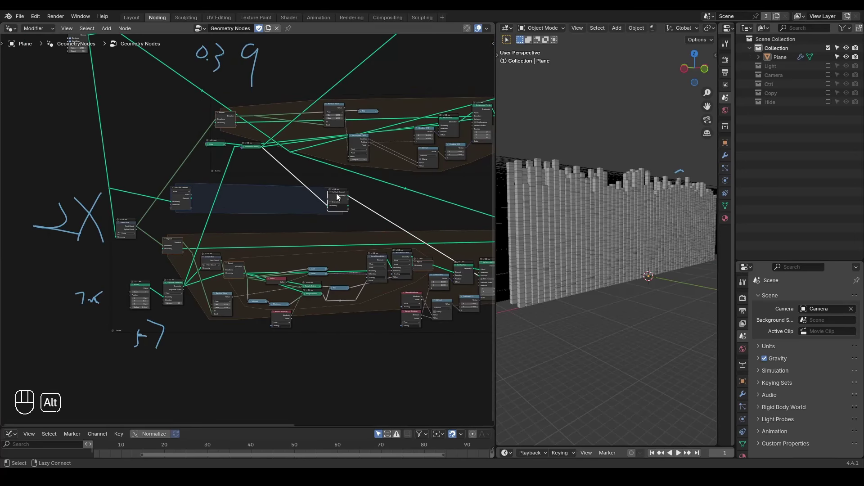
{"action": "left_click_drag", "start_coordinate": [368, 219], "coordinate": [325, 218], "text": "alt"}
{"action": "middle_click_drag", "start_coordinate": [325, 218], "coordinate": [189, 211]}
{"action": "scroll", "coordinate": [198, 213], "scroll_direction": "down", "scroll_amount": 4}
{"action": "key", "text": "g"}
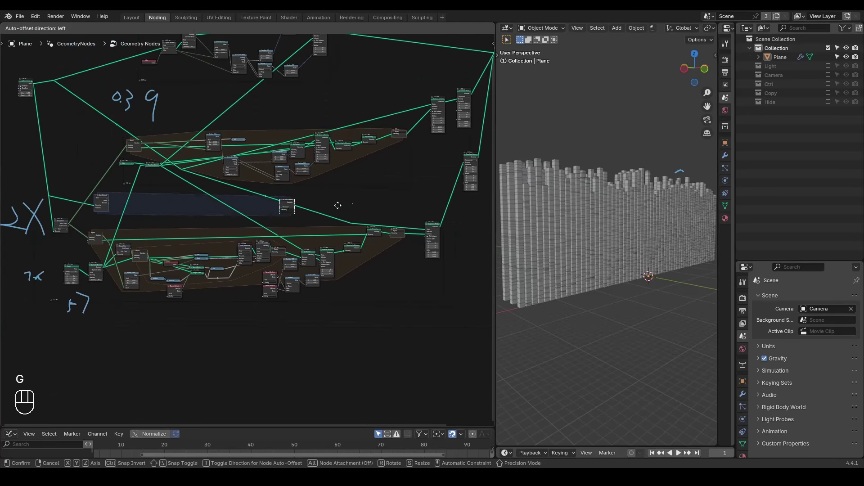
{"action": "left_click", "coordinate": [463, 200]}
Route the Geometry to Instance output through the For Each Element's Generated Geometry into Instance on Points' Instance input
{"action": "scroll", "coordinate": [325, 252], "scroll_direction": "up", "scroll_amount": 4}
{"action": "middle_click_drag", "start_coordinate": [391, 248], "coordinate": [230, 328]}
{"action": "scroll", "coordinate": [324, 248], "scroll_direction": "up", "scroll_amount": 4}
{"action": "left_click", "coordinate": [212, 330]}
{"action": "left_click_drag", "start_coordinate": [212, 330], "coordinate": [353, 196]}
{"action": "middle_click_drag", "start_coordinate": [366, 203], "coordinate": [308, 204]}
{"action": "left_click_drag", "start_coordinate": [297, 176], "coordinate": [237, 179]}
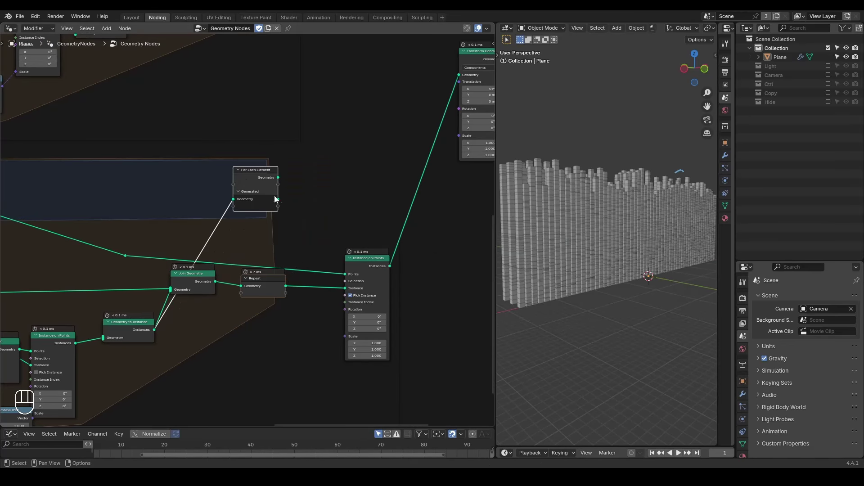
{"action": "left_click_drag", "start_coordinate": [278, 199], "coordinate": [341, 290]}
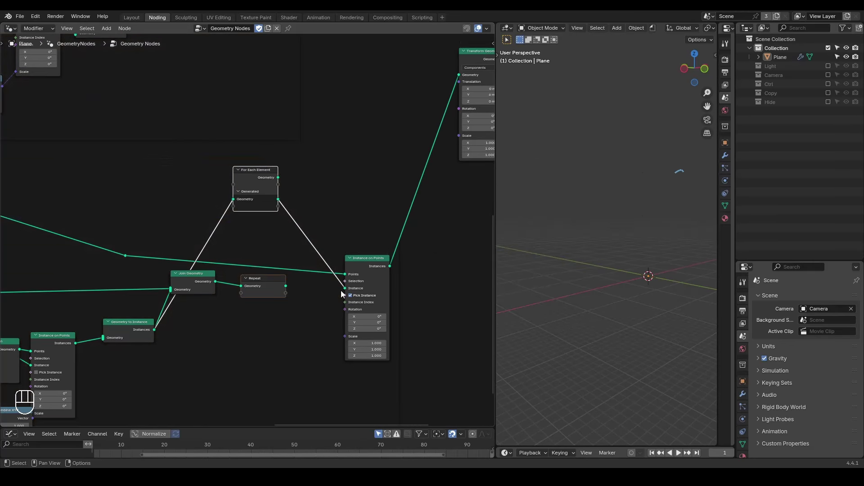
Connect the For Each Element's Index output to the reroute that feeds the lowest group's Random Value seed
{"action": "scroll", "coordinate": [288, 304], "scroll_direction": "down", "scroll_amount": 4}
{"action": "middle_click_drag", "start_coordinate": [207, 281], "coordinate": [435, 252]}
{"action": "middle_click_drag", "start_coordinate": [81, 244], "coordinate": [351, 247]}
{"action": "scroll", "coordinate": [351, 248], "scroll_direction": "up", "scroll_amount": 8}
{"action": "left_click_drag", "start_coordinate": [296, 227], "coordinate": [288, 227]}
{"action": "left_click_drag", "start_coordinate": [298, 124], "coordinate": [320, 262]}
Delete the lowest group's outer Repeat zone nodes
{"action": "scroll", "coordinate": [342, 255], "scroll_direction": "down", "scroll_amount": 3}
{"action": "middle_click_drag", "start_coordinate": [374, 219], "coordinate": [202, 217]}
{"action": "scroll", "coordinate": [180, 230], "scroll_direction": "down", "scroll_amount": 3}
{"action": "left_click", "coordinate": [141, 231]}
{"action": "key", "text": "x"}
{"action": "middle_click_drag", "start_coordinate": [350, 195], "coordinate": [218, 222]}
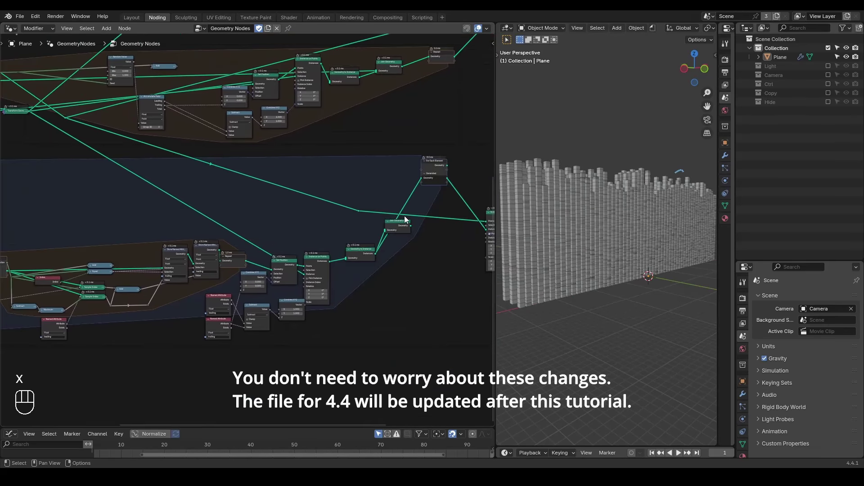
Delete the Join Geometry node between Geometry to Instance and the For Each Element output in the lowest group
{"action": "left_click_drag", "start_coordinate": [393, 229], "coordinate": [405, 251]}
{"action": "key", "text": "x"}
{"action": "left_click_drag", "start_coordinate": [377, 197], "coordinate": [345, 224]}
Reposition the lowest group's For Each Element nodes, with the input beside Domain Size and the output just before Instance on Points
{"action": "middle_click_drag", "start_coordinate": [211, 269], "coordinate": [96, 133]}
{"action": "left_click", "coordinate": [78, 126]}
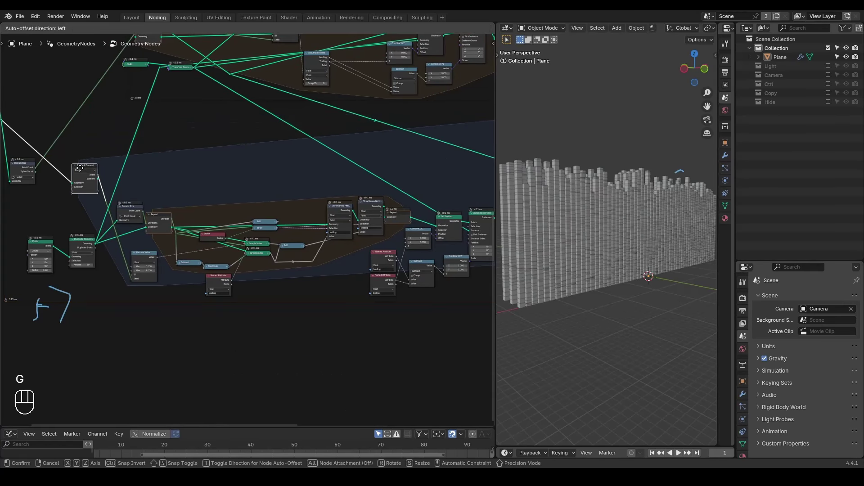
{"action": "key", "text": "g"}
{"action": "key", "text": "g"}
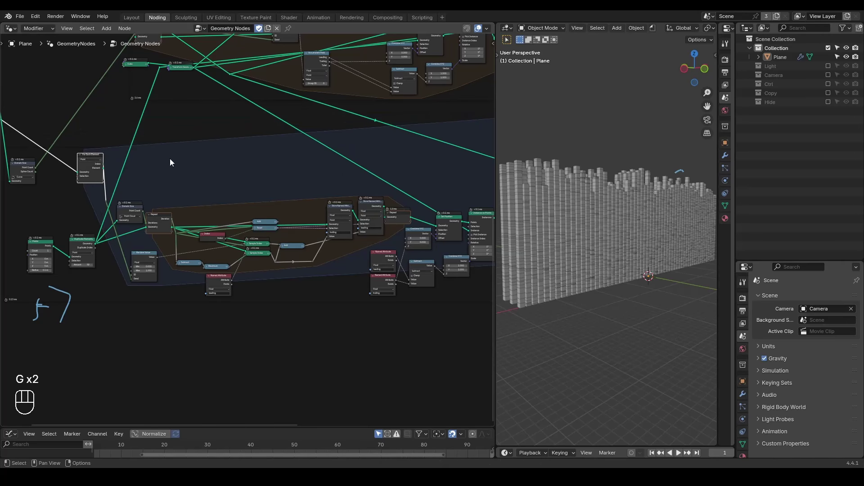
{"action": "left_click", "coordinate": [328, 122]}
{"action": "key", "text": "g"}
{"action": "key", "text": "g"}
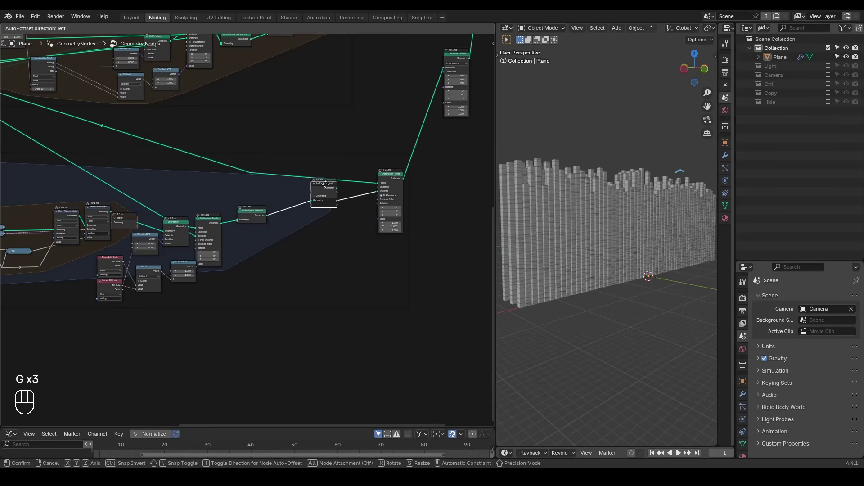
{"action": "left_click", "coordinate": [321, 184]}
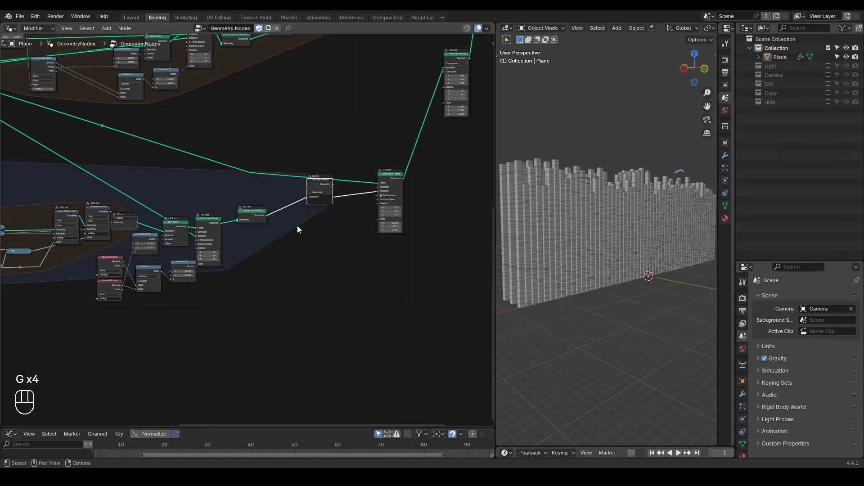
Handwrite a 5 as an annotation beside the lowest group's Points node
{"action": "scroll", "coordinate": [297, 225], "scroll_direction": "down", "scroll_amount": 1}
{"action": "middle_click_drag", "start_coordinate": [194, 254], "coordinate": [109, 209]}
{"action": "scroll", "coordinate": [236, 255], "scroll_direction": "up", "scroll_amount": 12}
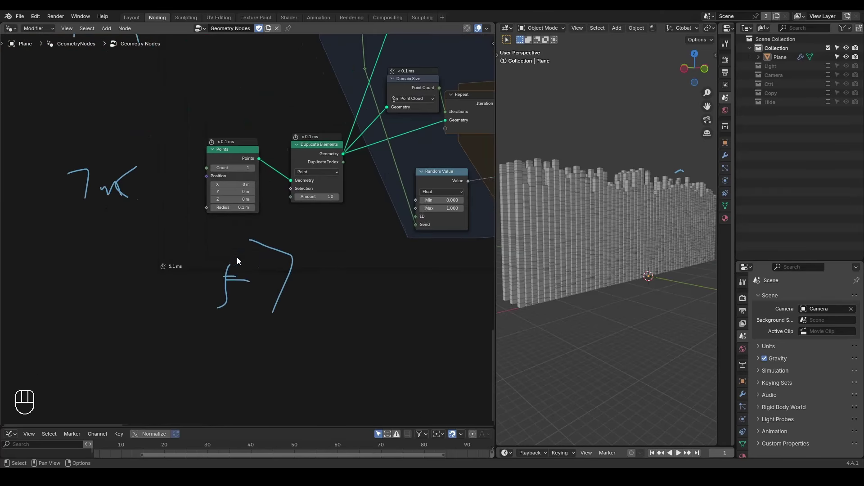
{"action": "middle_click_drag", "start_coordinate": [170, 270], "coordinate": [298, 289]}
{"action": "key", "text": "d"}
{"action": "mouse_move", "coordinate": [166, 247]}
{"action": "left_mouse_down"}
{"action": "mouse_move", "coordinate": [151, 287]}
{"action": "mouse_move", "coordinate": [198, 253]}
{"action": "left_mouse_up"}
Set the Points node's Count to 1 and erase the handwritten 5
{"action": "mouse_move", "coordinate": [357, 171]}
{"action": "left_mouse_down"}
{"action": "mouse_move", "coordinate": [370, 171]}
{"action": "mouse_move", "coordinate": [357, 171]}
{"action": "left_mouse_up"}
{"action": "left_click", "coordinate": [357, 172]}
{"action": "type", "text": "1"}
{"action": "key", "text": "Return"}
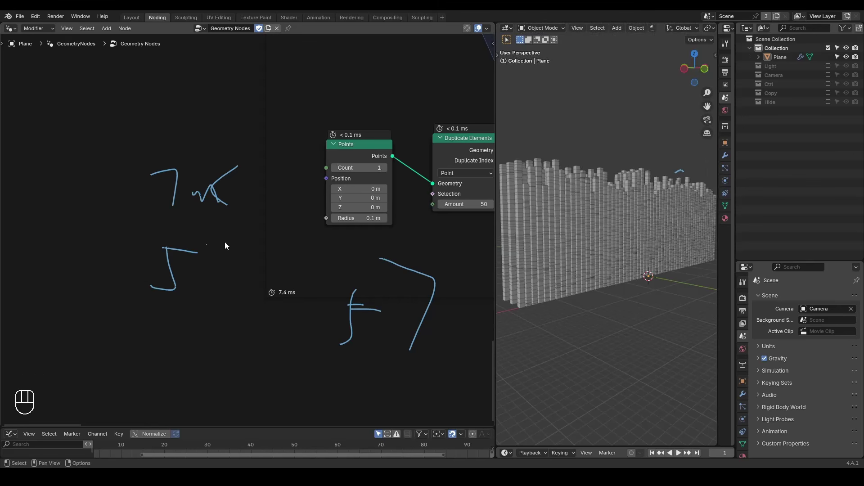
{"action": "right_click_drag", "start_coordinate": [215, 254], "coordinate": [168, 261]}
{"action": "scroll", "coordinate": [323, 280], "scroll_direction": "down", "scroll_amount": 3}
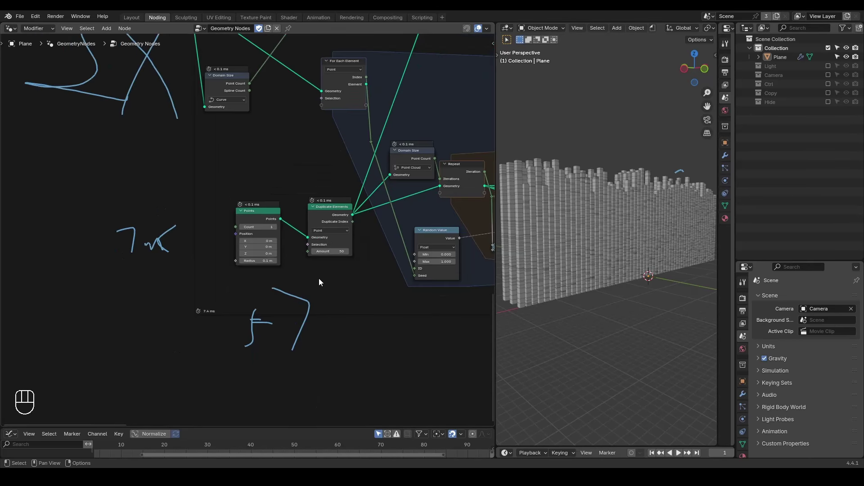
Examine the stacked blocks in the viewport and the lowest group's For Each Element zone from input to output
{"action": "mouse_move", "coordinate": [558, 221]}
{"action": "middle_mouse_down"}
{"action": "mouse_move", "coordinate": [587, 242]}
{"action": "mouse_move", "coordinate": [575, 240]}
{"action": "mouse_move", "coordinate": [584, 240]}
{"action": "mouse_move", "coordinate": [552, 212]}
{"action": "middle_mouse_up"}
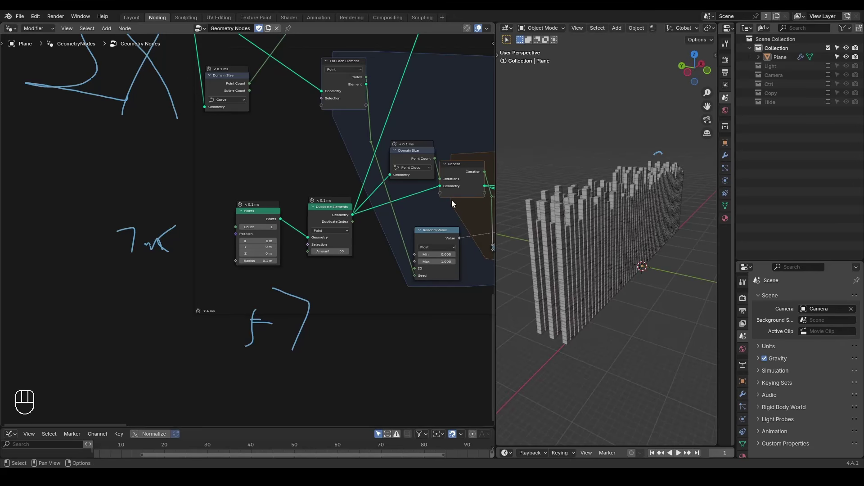
{"action": "scroll", "coordinate": [229, 242], "scroll_direction": "down", "scroll_amount": 2}
{"action": "middle_click_drag", "start_coordinate": [295, 159], "coordinate": [275, 220]}
{"action": "scroll", "coordinate": [285, 221], "scroll_direction": "up", "scroll_amount": 7}
{"action": "left_click_drag", "start_coordinate": [261, 130], "coordinate": [247, 170]}
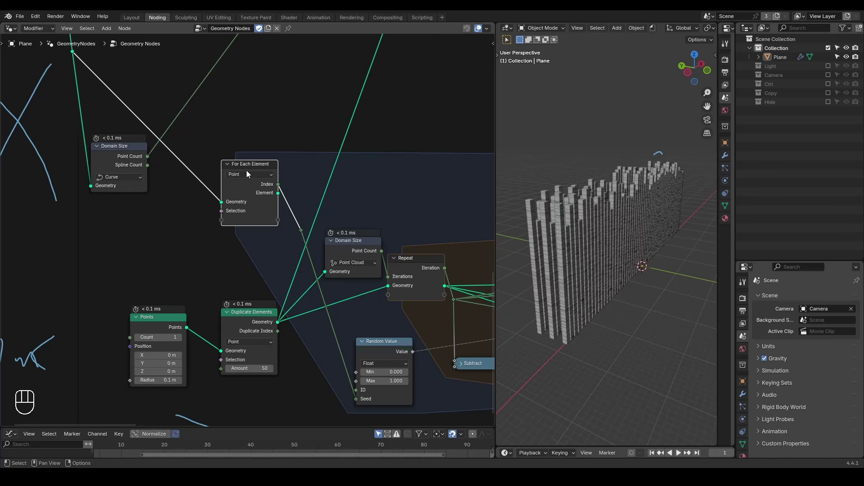
{"action": "scroll", "coordinate": [306, 176], "scroll_direction": "down", "scroll_amount": 3}
{"action": "middle_click_drag", "start_coordinate": [372, 160], "coordinate": [407, 152]}
{"action": "scroll", "coordinate": [404, 200], "scroll_direction": "down", "scroll_amount": 8}
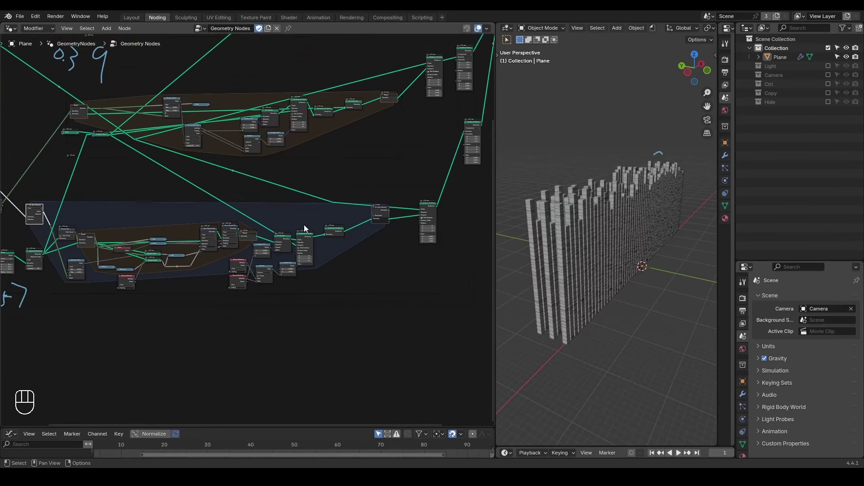
{"action": "middle_click_drag", "start_coordinate": [326, 223], "coordinate": [368, 218]}
{"action": "left_click_drag", "start_coordinate": [370, 209], "coordinate": [352, 229]}
{"action": "left_click", "coordinate": [199, 187]}
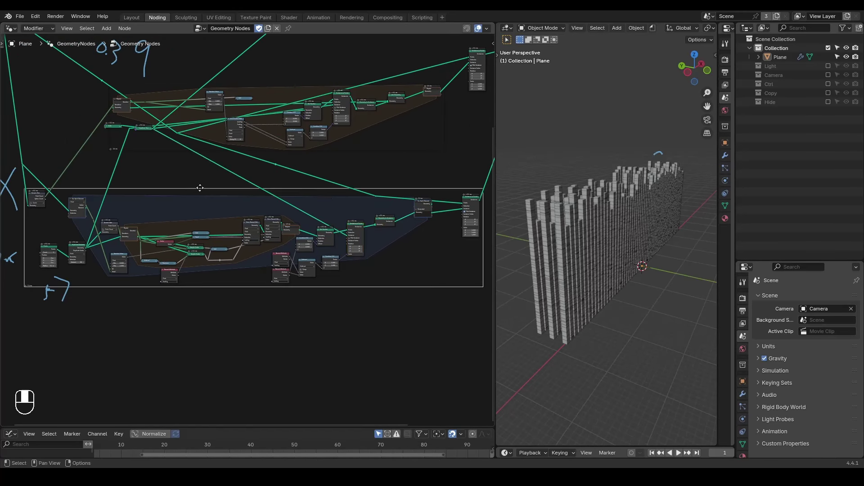
{"action": "middle_click_drag", "start_coordinate": [200, 187], "coordinate": [238, 212]}
{"action": "left_click", "coordinate": [185, 178]}
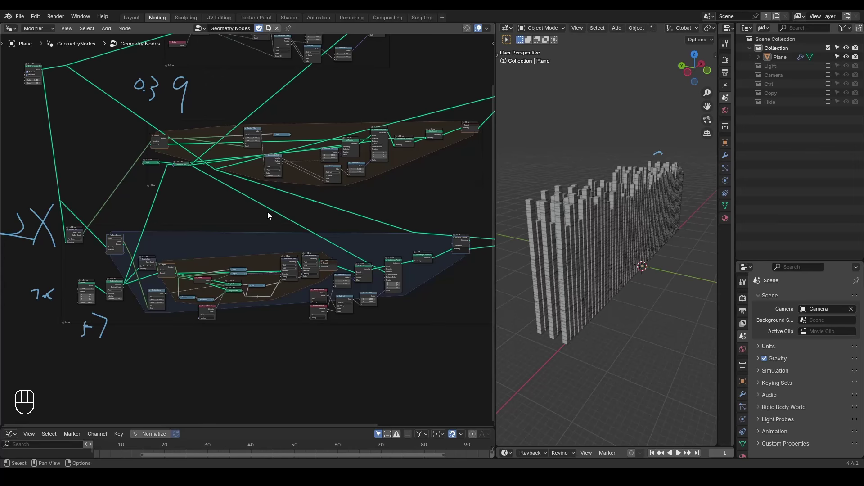
Examine the middle group's Repeat zone, its timing, and the Cube and Transform Geometry nodes feeding it
{"action": "middle_click_drag", "start_coordinate": [225, 195], "coordinate": [302, 288]}
{"action": "scroll", "coordinate": [302, 288], "scroll_direction": "up", "scroll_amount": 8}
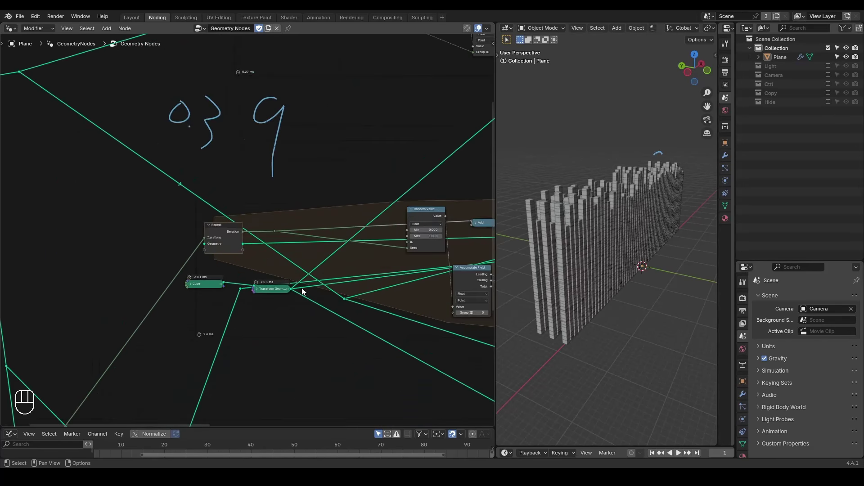
{"action": "middle_click_drag", "start_coordinate": [340, 318], "coordinate": [301, 216]}
{"action": "scroll", "coordinate": [315, 282], "scroll_direction": "down", "scroll_amount": 5}
{"action": "middle_click_drag", "start_coordinate": [315, 282], "coordinate": [444, 239]}
{"action": "middle_click_drag", "start_coordinate": [236, 190], "coordinate": [266, 304]}
{"action": "scroll", "coordinate": [231, 228], "scroll_direction": "up", "scroll_amount": 9}
{"action": "scroll", "coordinate": [299, 275], "scroll_direction": "down", "scroll_amount": 5}
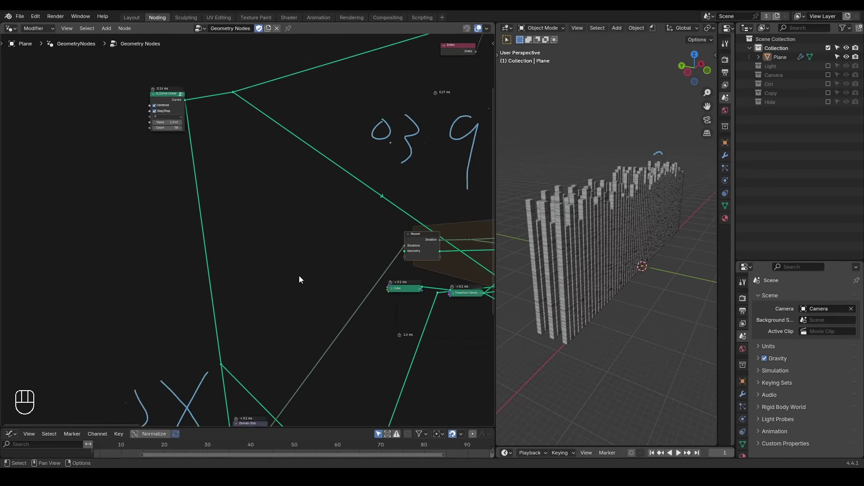
{"action": "scroll", "coordinate": [299, 276], "scroll_direction": "down", "scroll_amount": 2}
{"action": "middle_click_drag", "start_coordinate": [312, 271], "coordinate": [233, 248]}
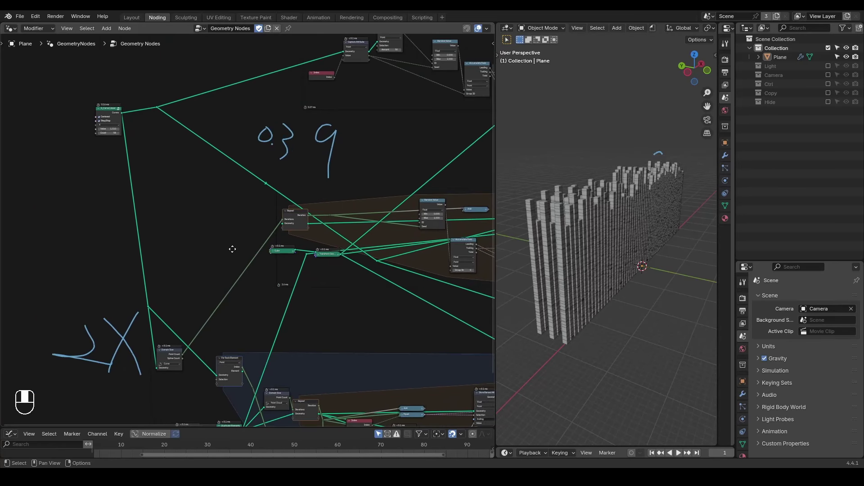
{"action": "left_click_drag", "start_coordinate": [325, 253], "coordinate": [338, 253]}
{"action": "middle_click_drag", "start_coordinate": [333, 205], "coordinate": [308, 257]}
{"action": "scroll", "coordinate": [308, 257], "scroll_direction": "up", "scroll_amount": 3}
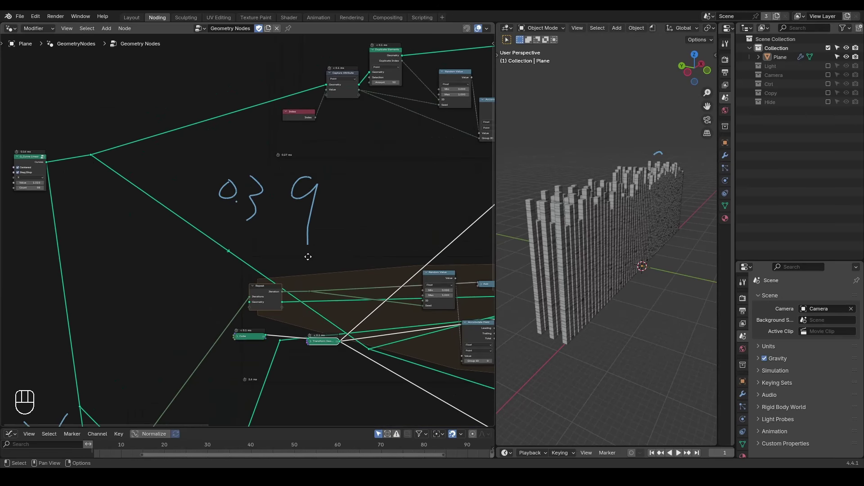
Examine the top group's Capture Attribute, Duplicate Elements, Random Value and Accumulate Field chain
{"action": "middle_click_drag", "start_coordinate": [367, 184], "coordinate": [170, 257]}
{"action": "scroll", "coordinate": [187, 222], "scroll_direction": "up", "scroll_amount": 1}
{"action": "scroll", "coordinate": [261, 246], "scroll_direction": "up", "scroll_amount": 2}
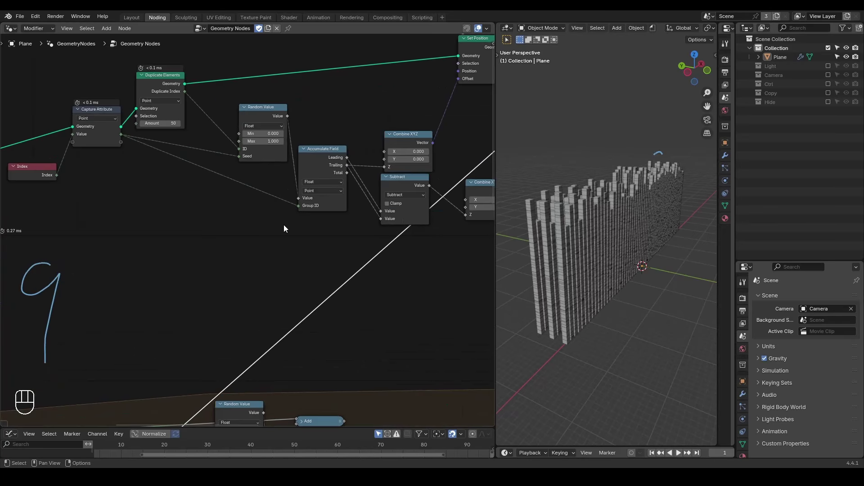
{"action": "scroll", "coordinate": [258, 278], "scroll_direction": "down", "scroll_amount": 5}
{"action": "middle_click_drag", "start_coordinate": [212, 301], "coordinate": [322, 174]}
{"action": "middle_click_drag", "start_coordinate": [267, 292], "coordinate": [280, 131]}
{"action": "middle_click_drag", "start_coordinate": [295, 197], "coordinate": [268, 365]}
{"action": "middle_click_drag", "start_coordinate": [297, 228], "coordinate": [229, 353]}
{"action": "scroll", "coordinate": [247, 307], "scroll_direction": "up", "scroll_amount": 4}
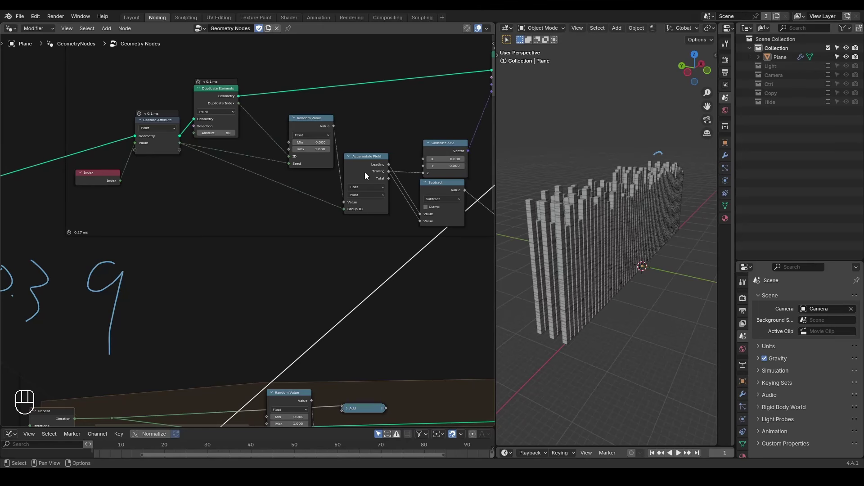
Compare the top group's Accumulate Field setup with the Repeat zone group below it
{"action": "scroll", "coordinate": [218, 250], "scroll_direction": "down", "scroll_amount": 3}
{"action": "middle_click_drag", "start_coordinate": [204, 243], "coordinate": [339, 121]}
{"action": "scroll", "coordinate": [288, 198], "scroll_direction": "down", "scroll_amount": 5}
{"action": "mouse_move", "coordinate": [269, 248]}
{"action": "middle_mouse_down"}
{"action": "mouse_move", "coordinate": [344, 126]}
{"action": "mouse_move", "coordinate": [317, 181]}
{"action": "mouse_move", "coordinate": [323, 142]}
{"action": "mouse_move", "coordinate": [298, 239]}
{"action": "middle_mouse_up"}
{"action": "scroll", "coordinate": [330, 184], "scroll_direction": "up", "scroll_amount": 3}
{"action": "scroll", "coordinate": [330, 184], "scroll_direction": "down", "scroll_amount": 5}
{"action": "scroll", "coordinate": [298, 239], "scroll_direction": "up", "scroll_amount": 5}
{"action": "mouse_move", "coordinate": [360, 162]}
{"action": "middle_mouse_down"}
{"action": "mouse_move", "coordinate": [271, 218]}
{"action": "mouse_move", "coordinate": [292, 205]}
{"action": "middle_mouse_up"}
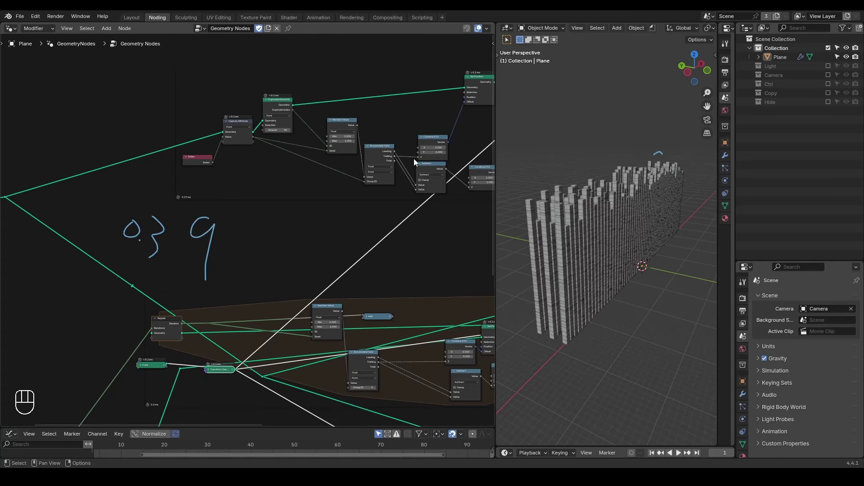
{"action": "mouse_move", "coordinate": [389, 157]}
{"action": "middle_mouse_down"}
{"action": "mouse_move", "coordinate": [250, 216]}
{"action": "mouse_move", "coordinate": [251, 201]}
{"action": "middle_mouse_up"}
Examine how the middle Repeat zone and the lowest For Each Element zone receive their inputs
{"action": "middle_click_drag", "start_coordinate": [214, 277], "coordinate": [356, 120]}
{"action": "scroll", "coordinate": [282, 239], "scroll_direction": "down", "scroll_amount": 2}
{"action": "middle_click_drag", "start_coordinate": [318, 260], "coordinate": [327, 179]}
{"action": "left_click_drag", "start_coordinate": [271, 116], "coordinate": [261, 133]}
{"action": "mouse_move", "coordinate": [215, 270]}
{"action": "middle_mouse_down"}
{"action": "mouse_move", "coordinate": [267, 219]}
{"action": "mouse_move", "coordinate": [315, 220]}
{"action": "mouse_move", "coordinate": [354, 269]}
{"action": "mouse_move", "coordinate": [347, 290]}
{"action": "middle_mouse_up"}
{"action": "scroll", "coordinate": [266, 219], "scroll_direction": "up", "scroll_amount": 6}
{"action": "left_click", "coordinate": [280, 188]}
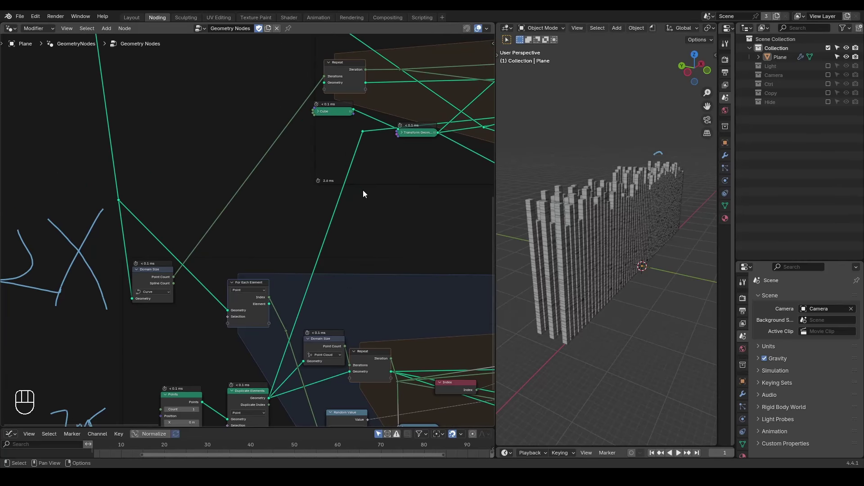
{"action": "scroll", "coordinate": [337, 220], "scroll_direction": "down", "scroll_amount": 3}
{"action": "middle_click_drag", "start_coordinate": [336, 220], "coordinate": [268, 183]}
Delete the Add node directly above the Equal node in the lowest group's Repeat zone
{"action": "scroll", "coordinate": [268, 183], "scroll_direction": "up", "scroll_amount": 2}
{"action": "middle_click_drag", "start_coordinate": [339, 208], "coordinate": [205, 203]}
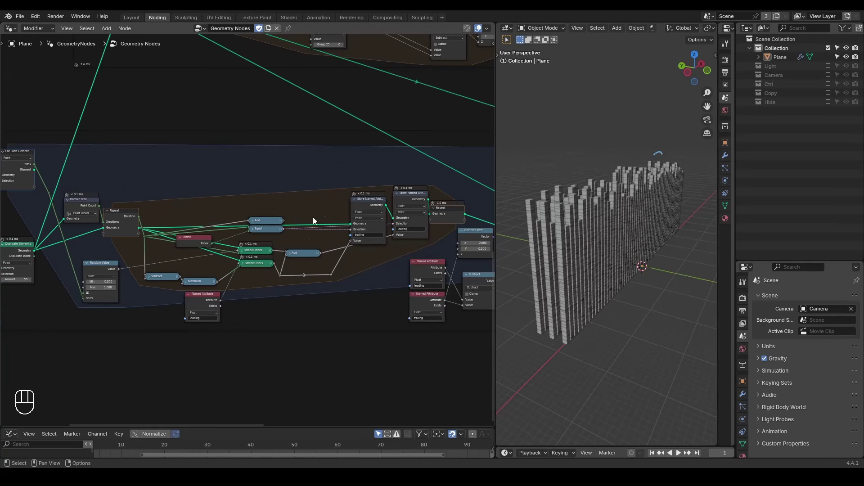
{"action": "left_click_drag", "start_coordinate": [256, 220], "coordinate": [217, 193]}
{"action": "key", "text": "x"}
{"action": "scroll", "coordinate": [218, 198], "scroll_direction": "down", "scroll_amount": 2}
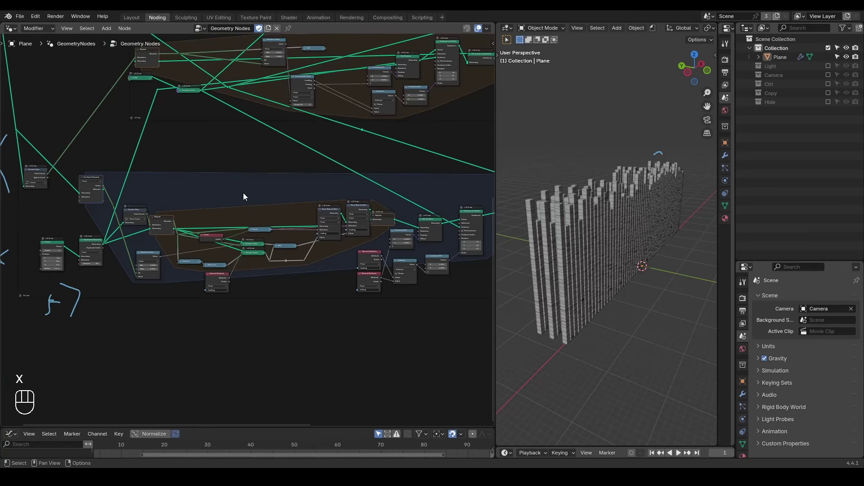
{"action": "middle_click_drag", "start_coordinate": [243, 196], "coordinate": [359, 258]}
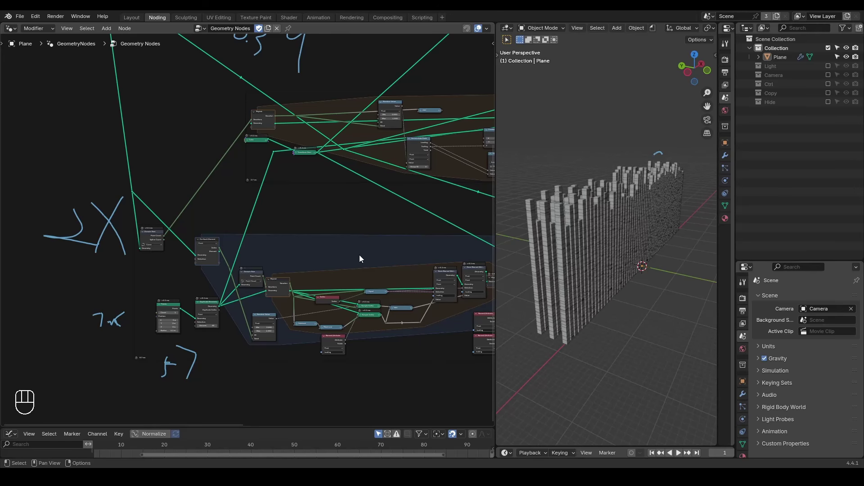
{"action": "mouse_move", "coordinate": [380, 204]}
{"action": "middle_mouse_down"}
{"action": "mouse_move", "coordinate": [380, 212]}
{"action": "mouse_move", "coordinate": [320, 194]}
{"action": "mouse_move", "coordinate": [337, 254]}
{"action": "middle_mouse_up"}
{"action": "scroll", "coordinate": [322, 197], "scroll_direction": "down", "scroll_amount": 4}
{"action": "scroll", "coordinate": [337, 252], "scroll_direction": "down", "scroll_amount": 5}
{"action": "middle_click_drag", "start_coordinate": [350, 209], "coordinate": [288, 229]}
Switch to Blender 4.2's Noding workspace and add a plane with a new Geometry Nodes tree
{"action": "key", "text": "ctrl+shift+alt"}
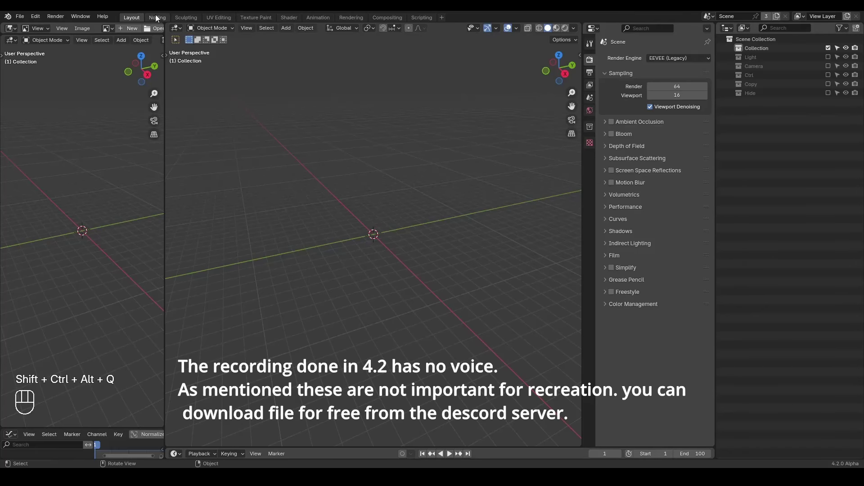
{"action": "left_click", "coordinate": [157, 17]}
{"action": "key", "text": "shift+a"}
{"action": "mouse_move", "coordinate": [523, 155]}
{"action": "mouse_move", "coordinate": [552, 149]}
{"action": "left_click", "coordinate": [582, 150]}
{"action": "left_click", "coordinate": [178, 28]}
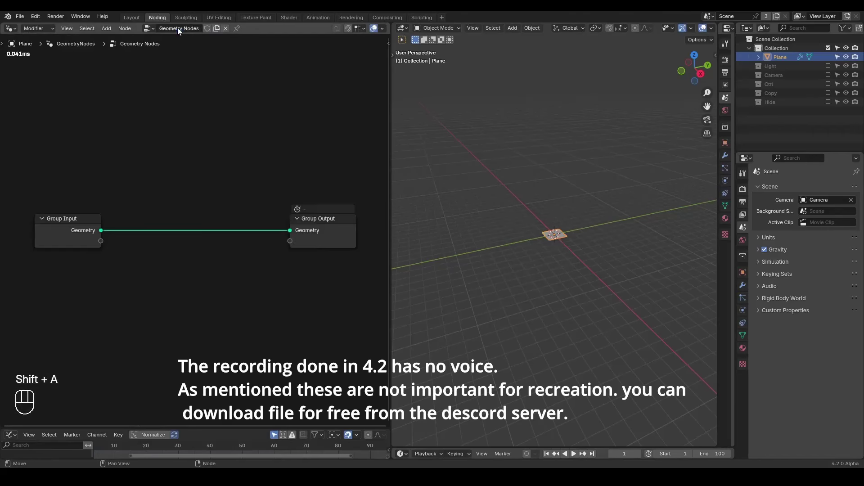
Replace the Group Input node with a Points node connected to the Group Output
{"action": "left_click", "coordinate": [134, 171]}
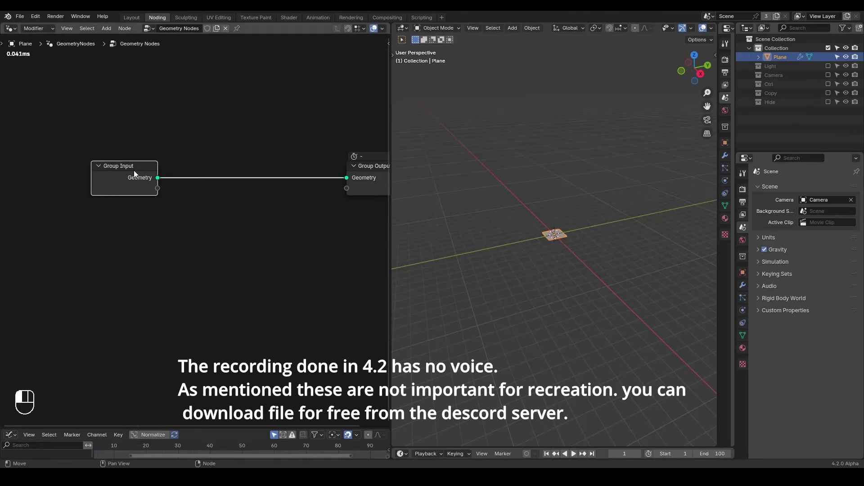
{"action": "key", "text": "x"}
{"action": "key", "text": "ctrl+a"}
{"action": "type", "text": "points"}
{"action": "key", "text": "Down"}
{"action": "key", "text": "Return"}
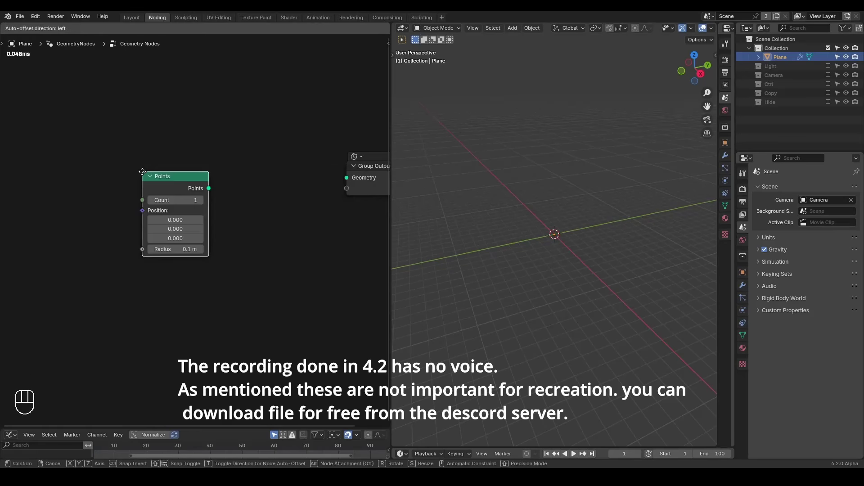
{"action": "left_click", "coordinate": [78, 145]}
{"action": "left_click", "coordinate": [92, 151], "text": "alt+shift"}
Insert a Duplicate Elements node between Points and Group Output
{"action": "left_click", "coordinate": [204, 127]}
{"action": "key", "text": "ctrl+a"}
{"action": "type", "text": "d"}
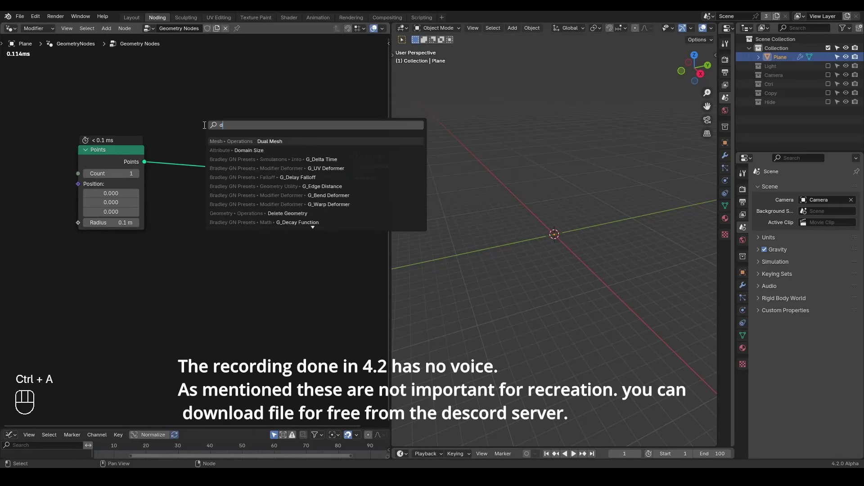
{"action": "type", "text": "uplica"}
{"action": "key", "text": "Return"}
{"action": "left_click", "coordinate": [196, 124]}
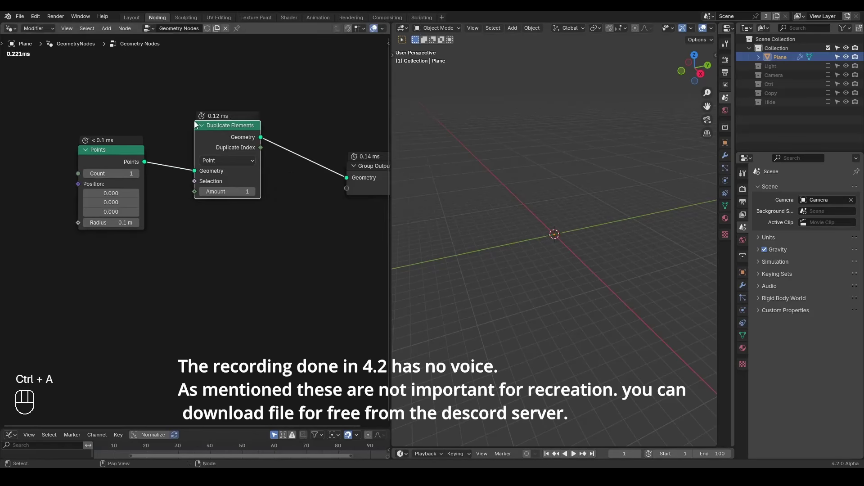
Set the Duplicate Elements Amount to 63
{"action": "middle_click_drag", "start_coordinate": [532, 239], "coordinate": [585, 245]}
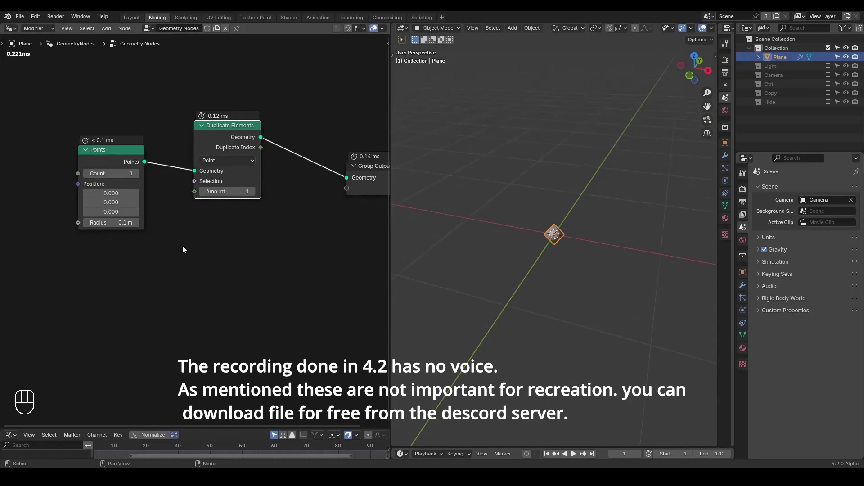
{"action": "left_click_drag", "start_coordinate": [225, 191], "coordinate": [245, 191]}
{"action": "key", "text": "g"}
Insert an Instance on Points node between Duplicate Elements and Group Output
{"action": "left_click", "coordinate": [174, 141]}
{"action": "key", "text": "ctrl+a"}
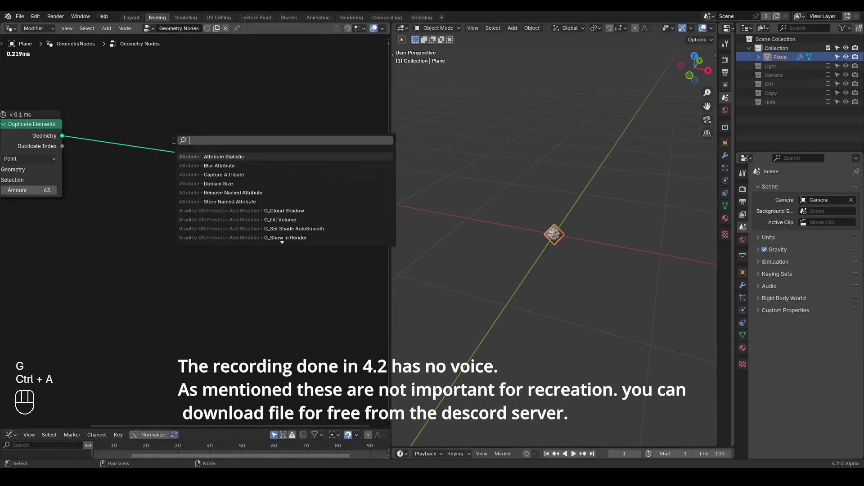
{"action": "type", "text": "instance on"}
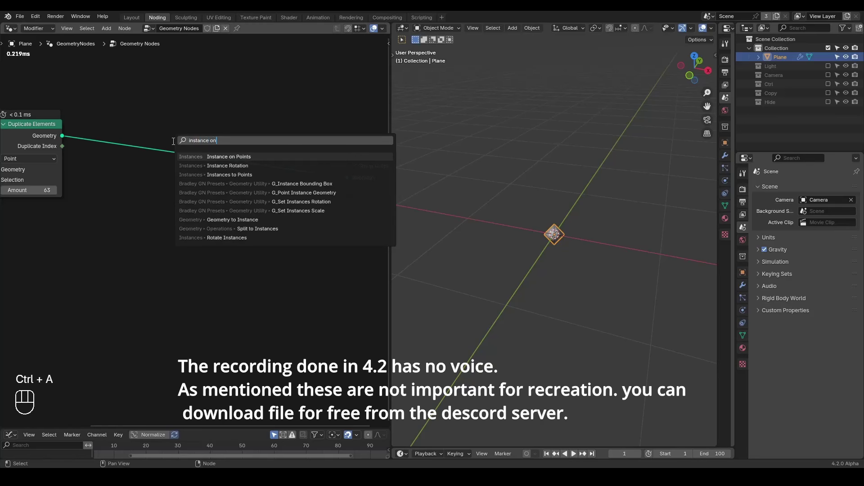
{"action": "key", "text": "Return"}
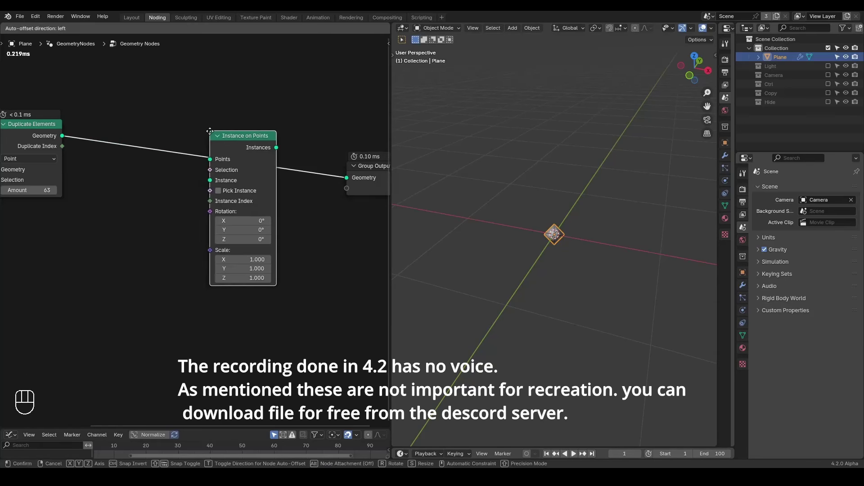
{"action": "left_click", "coordinate": [234, 135]}
Insert a Set Position node between Duplicate Elements and Instance on Points
{"action": "middle_click_drag", "start_coordinate": [131, 216], "coordinate": [214, 215]}
{"action": "key", "text": "ctrl+a"}
{"action": "type", "text": "set pos"}
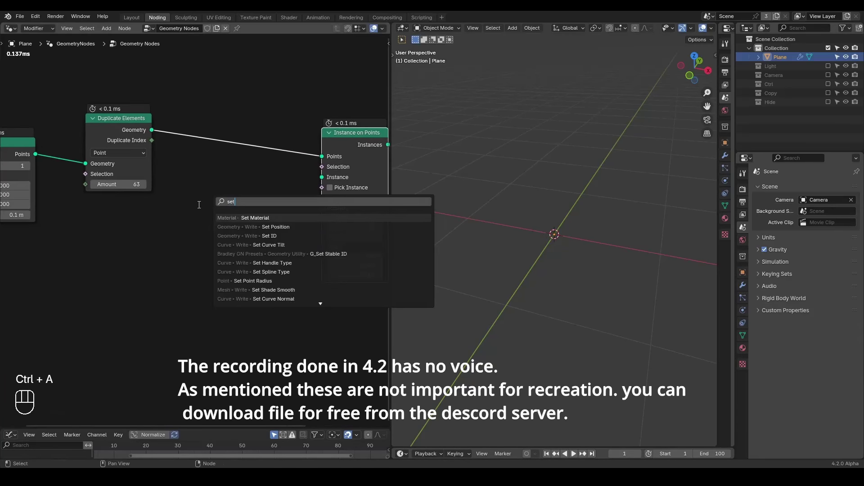
{"action": "key", "text": "Return"}
{"action": "left_click", "coordinate": [217, 103]}
Add an Accumulate Field node below the Duplicate Elements node
{"action": "middle_click_drag", "start_coordinate": [134, 314], "coordinate": [164, 282]}
{"action": "key", "text": "ctrl+a"}
{"action": "type", "text": "accu"}
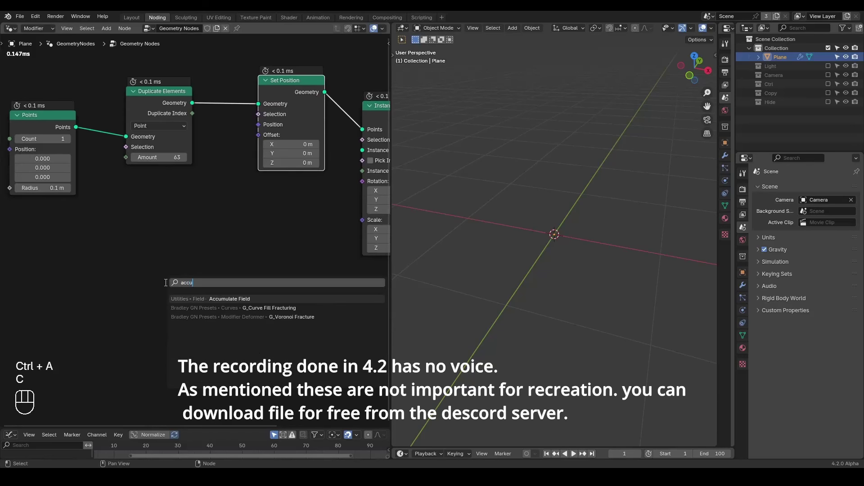
{"action": "key", "text": "Return"}
{"action": "left_click", "coordinate": [143, 210]}
{"action": "middle_click_drag", "start_coordinate": [112, 279], "coordinate": [87, 289]}
Feed Accumulate Field's Trailing output into the Z input of a new Combine XYZ node and connect its Vector to Set Position's Offset
{"action": "left_click_drag", "start_coordinate": [185, 248], "coordinate": [214, 226]}
{"action": "type", "text": "combi"}
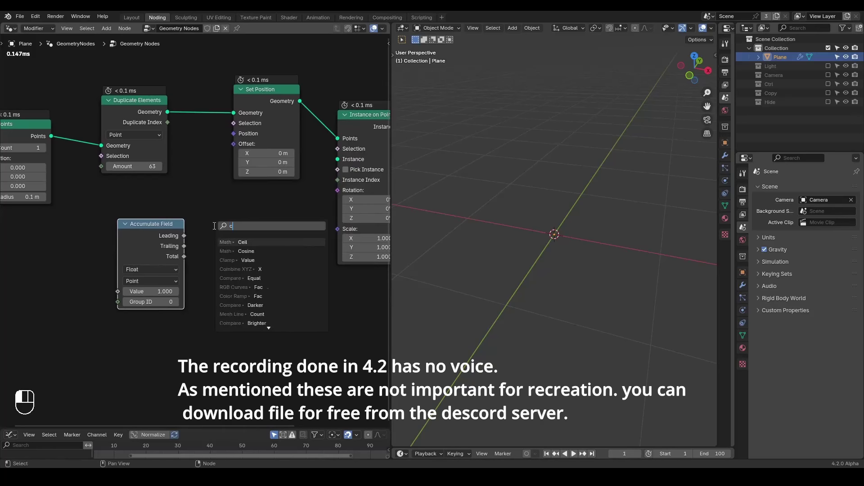
{"action": "key", "text": "Return"}
{"action": "left_click", "coordinate": [213, 226]}
{"action": "left_click_drag", "start_coordinate": [214, 244], "coordinate": [214, 265]}
{"action": "left_click_drag", "start_coordinate": [280, 233], "coordinate": [245, 152]}
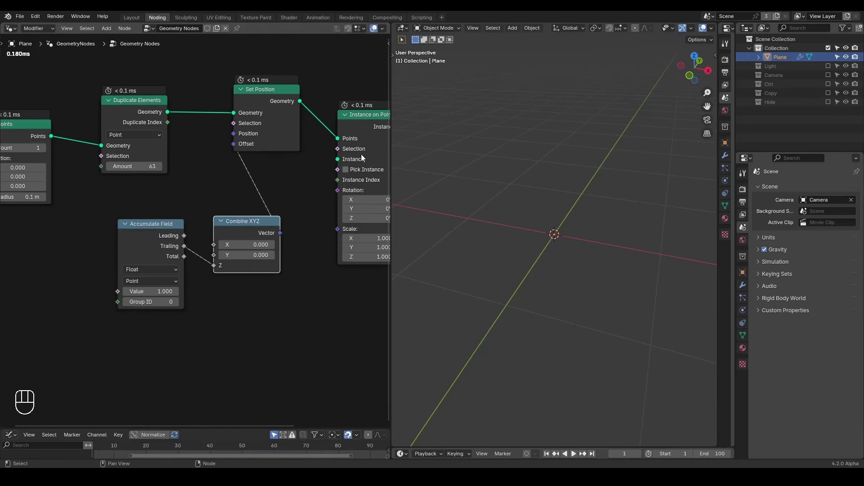
Preview the Set Position output in the viewport with a Viewer node
{"action": "middle_click_drag", "start_coordinate": [279, 191], "coordinate": [297, 205]}
{"action": "left_click_drag", "start_coordinate": [249, 236], "coordinate": [239, 216]}
{"action": "left_click", "coordinate": [292, 116], "text": "ctrl+shift"}
{"action": "middle_click_drag", "start_coordinate": [565, 199], "coordinate": [583, 253]}
{"action": "scroll", "coordinate": [582, 252], "scroll_direction": "down", "scroll_amount": 5}
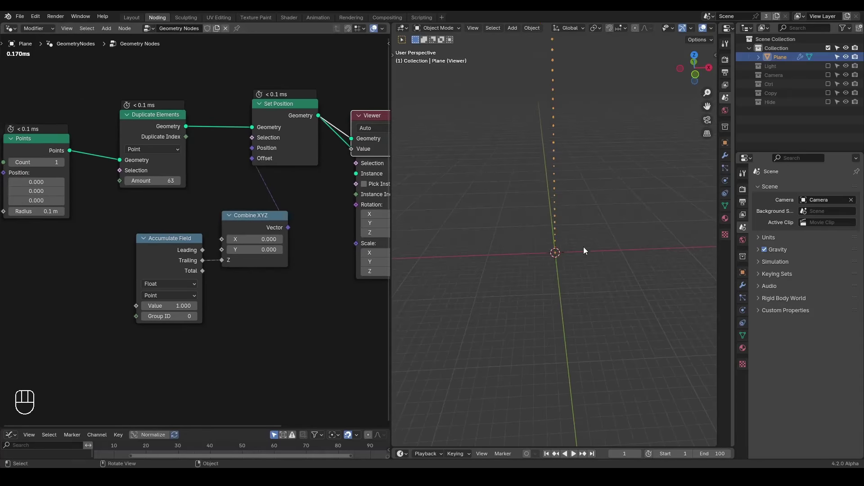
Reposition the Accumulate Field and Combine XYZ nodes below Duplicate Elements, with Combine XYZ higher than Accumulate Field
{"action": "left_click_drag", "start_coordinate": [301, 207], "coordinate": [178, 283]}
{"action": "key", "text": "g"}
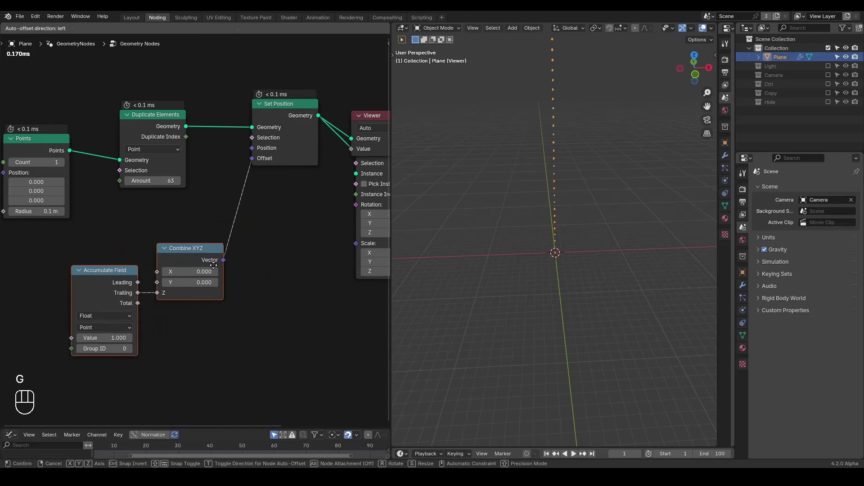
{"action": "left_click", "coordinate": [244, 258]}
{"action": "middle_click_drag", "start_coordinate": [244, 259], "coordinate": [273, 228]}
{"action": "left_click_drag", "start_coordinate": [224, 231], "coordinate": [244, 212]}
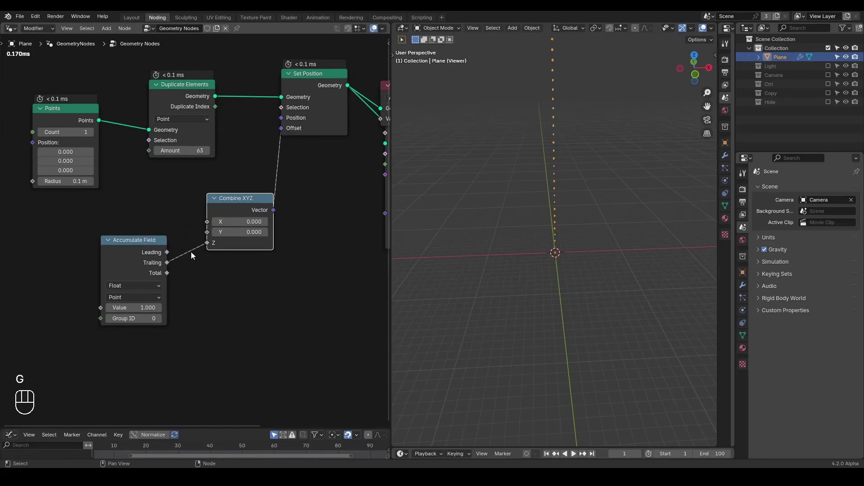
Add a Subtract math node that subtracts Accumulate Field's Trailing output from its Leading output
{"action": "left_click", "coordinate": [302, 285]}
{"action": "key", "text": "shift+a"}
{"action": "type", "text": "s"}
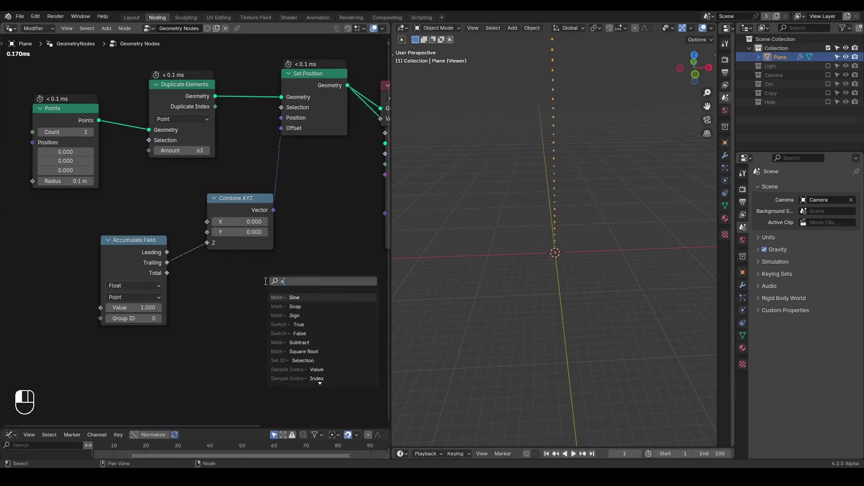
{"action": "type", "text": "ubtract"}
{"action": "key", "text": "Return"}
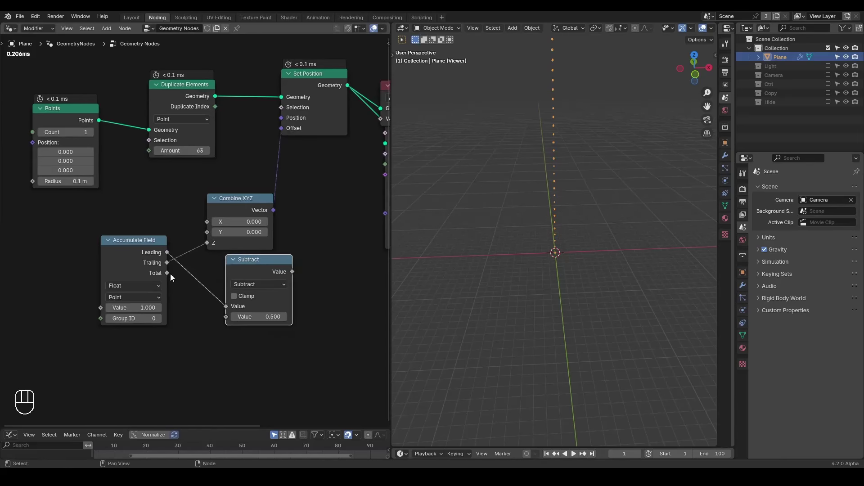
{"action": "left_click_drag", "start_coordinate": [167, 263], "coordinate": [226, 317]}
{"action": "left_click_drag", "start_coordinate": [260, 272], "coordinate": [227, 270]}
Duplicate the Combine XYZ node, feed the Subtract result into its Z input, and set its X and Y to 1
{"action": "left_click", "coordinate": [238, 206]}
{"action": "key", "text": "ctrl+shift+d"}
{"action": "left_click", "coordinate": [356, 292]}
{"action": "middle_click_drag", "start_coordinate": [340, 291], "coordinate": [279, 268]}
{"action": "left_click_drag", "start_coordinate": [199, 247], "coordinate": [265, 307]}
{"action": "left_click_drag", "start_coordinate": [288, 272], "coordinate": [263, 280]}
{"action": "type", "text": "1"}
{"action": "key", "text": "Return"}
Add a Cube as the instance for Instance on Points and drive the Scale input with the second Combine XYZ vector
{"action": "key", "text": "ctrl+a"}
{"action": "type", "text": "cube"}
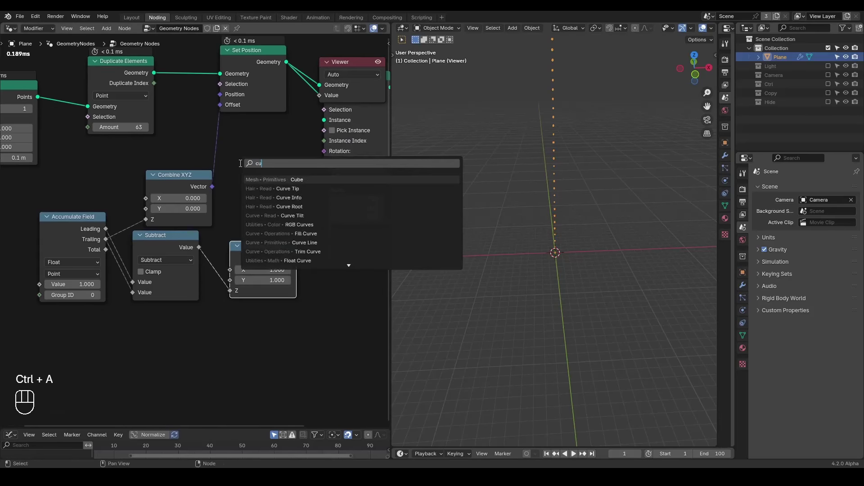
{"action": "key", "text": "Return"}
{"action": "left_click", "coordinate": [234, 142]}
{"action": "left_click_drag", "start_coordinate": [300, 158], "coordinate": [324, 120]}
{"action": "left_click_drag", "start_coordinate": [296, 257], "coordinate": [325, 190]}
{"action": "left_click", "coordinate": [241, 146]}
{"action": "middle_click_drag", "start_coordinate": [274, 145], "coordinate": [242, 185]}
Delete the Viewer node so the viewport shows the instanced blocks
{"action": "left_click", "coordinate": [312, 101]}
{"action": "key", "text": "x"}
{"action": "middle_click_drag", "start_coordinate": [543, 212], "coordinate": [488, 218]}
Add a float Random Value node and connect it to Accumulate Field's Value input
{"action": "middle_click_drag", "start_coordinate": [71, 237], "coordinate": [280, 169]}
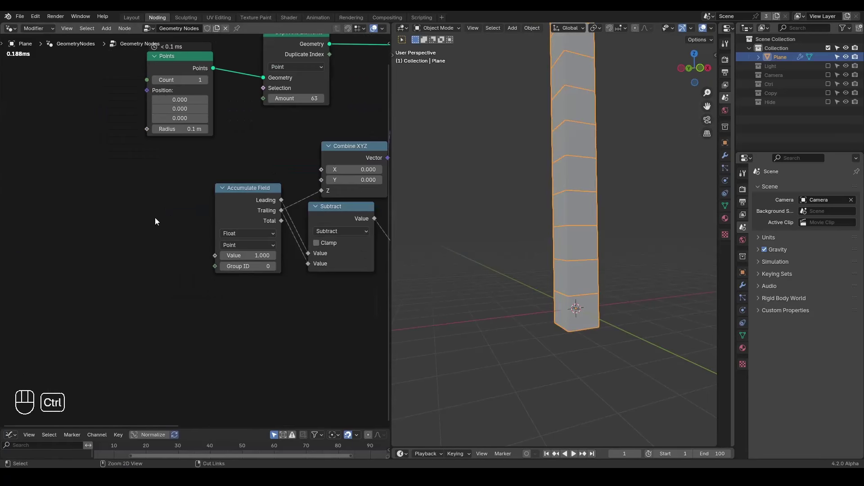
{"action": "key", "text": "ctrl+a"}
{"action": "type", "text": "random"}
{"action": "key", "text": "Return"}
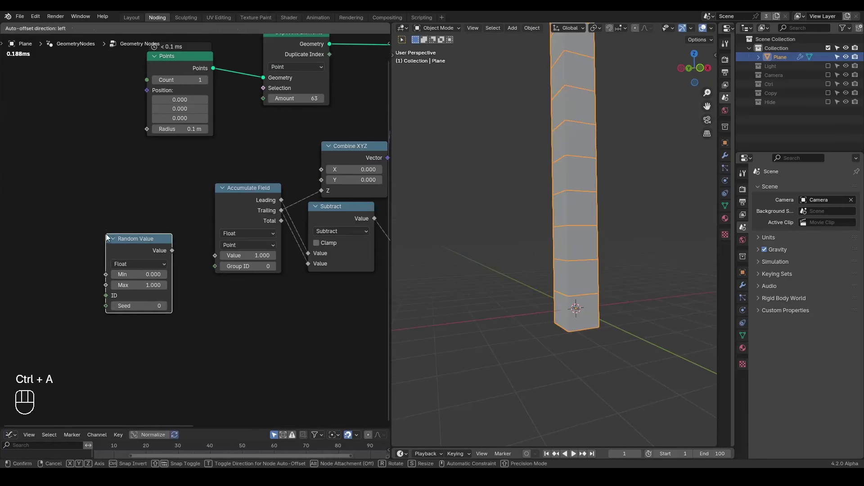
{"action": "left_click", "coordinate": [106, 234]}
{"action": "left_click_drag", "start_coordinate": [172, 251], "coordinate": [215, 255]}
{"action": "middle_click_drag", "start_coordinate": [525, 221], "coordinate": [571, 239]}
Space out the nodes around Accumulate Field and Subtract, and collapse the upper Combine XYZ node
{"action": "middle_click_drag", "start_coordinate": [280, 235], "coordinate": [198, 229]}
{"action": "scroll", "coordinate": [198, 230], "scroll_direction": "down", "scroll_amount": 4}
{"action": "left_click_drag", "start_coordinate": [171, 173], "coordinate": [54, 257]}
{"action": "key", "text": "g"}
{"action": "left_click", "coordinate": [136, 218]}
{"action": "left_click", "coordinate": [141, 200]}
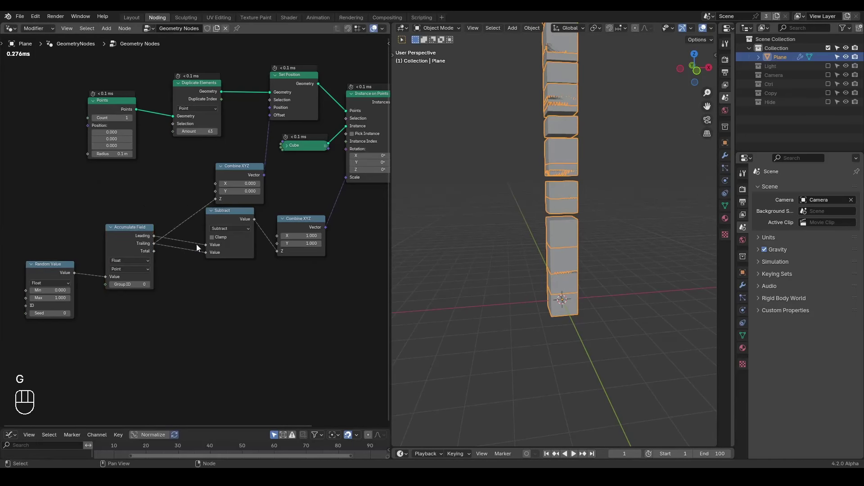
{"action": "left_click_drag", "start_coordinate": [221, 220], "coordinate": [208, 221]}
{"action": "left_click_drag", "start_coordinate": [228, 169], "coordinate": [206, 173]}
{"action": "left_click", "coordinate": [201, 171]}
Turn on X-ray display in the viewport with the lower blocks in close view
{"action": "middle_click_drag", "start_coordinate": [608, 319], "coordinate": [541, 239]}
{"action": "scroll", "coordinate": [608, 295], "scroll_direction": "up", "scroll_amount": 4}
{"action": "key", "text": "alt+z"}
Try a different Z size on the Cube node, then set it back to 1 m
{"action": "middle_click_drag", "start_coordinate": [277, 203], "coordinate": [266, 222]}
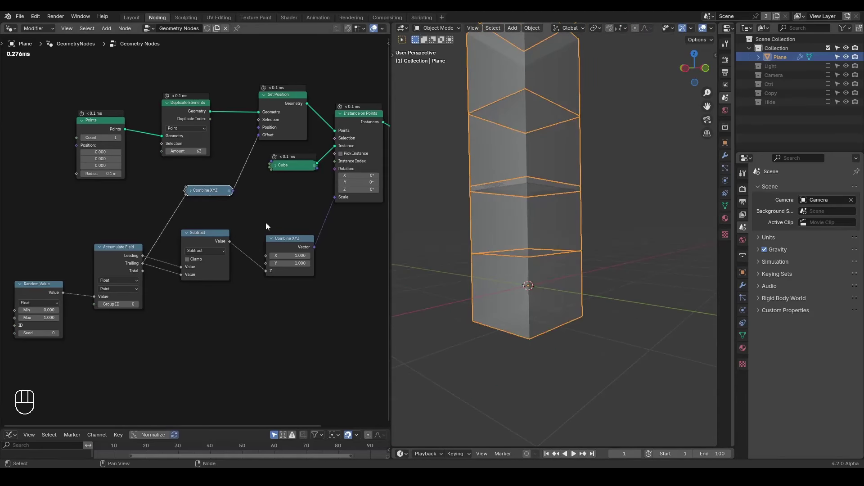
{"action": "left_click", "coordinate": [276, 165]}
{"action": "mouse_move", "coordinate": [294, 211]}
{"action": "left_mouse_down", "text": "shift"}
{"action": "mouse_move", "coordinate": [283, 210]}
{"action": "mouse_move", "coordinate": [292, 210]}
{"action": "left_mouse_up", "text": "shift"}
{"action": "scroll", "coordinate": [604, 214], "scroll_direction": "down", "scroll_amount": 2}
{"action": "middle_click_drag", "start_coordinate": [604, 215], "coordinate": [543, 266], "text": "shift"}
{"action": "left_click", "coordinate": [295, 212]}
{"action": "type", "text": "1"}
{"action": "key", "text": "Return"}
{"action": "scroll", "coordinate": [223, 229], "scroll_direction": "up", "scroll_amount": 3}
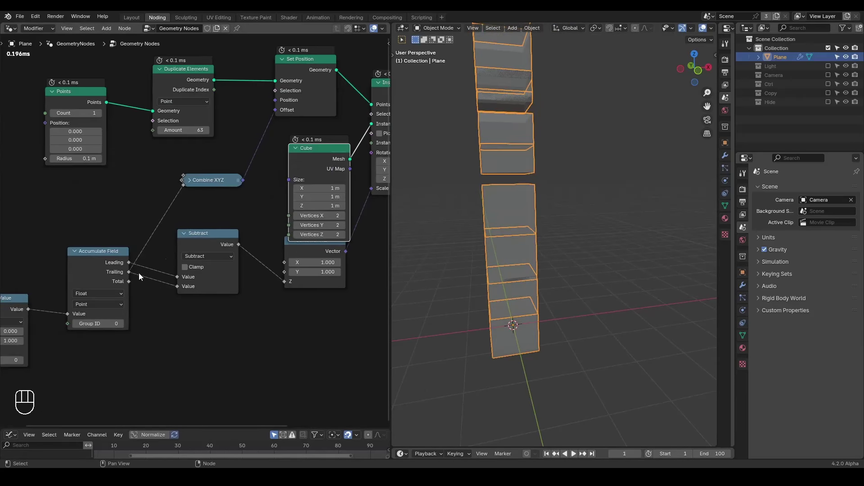
Move the collapsed Cube node aside and insert a Transform Geometry node between it and Instance on Points
{"action": "middle_click_drag", "start_coordinate": [450, 243], "coordinate": [382, 227]}
{"action": "left_click_drag", "start_coordinate": [311, 150], "coordinate": [104, 170]}
{"action": "left_click", "coordinate": [267, 150]}
{"action": "key", "text": "ctrl+a"}
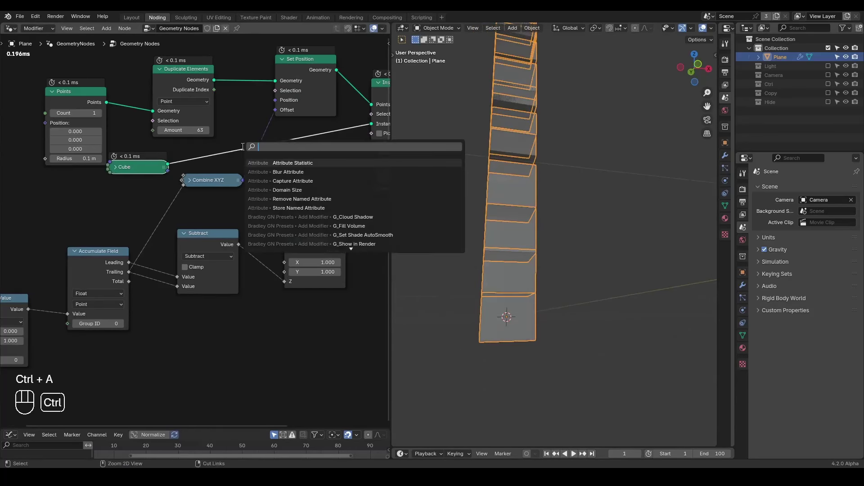
{"action": "type", "text": "transfom"}
{"action": "key", "text": "Return"}
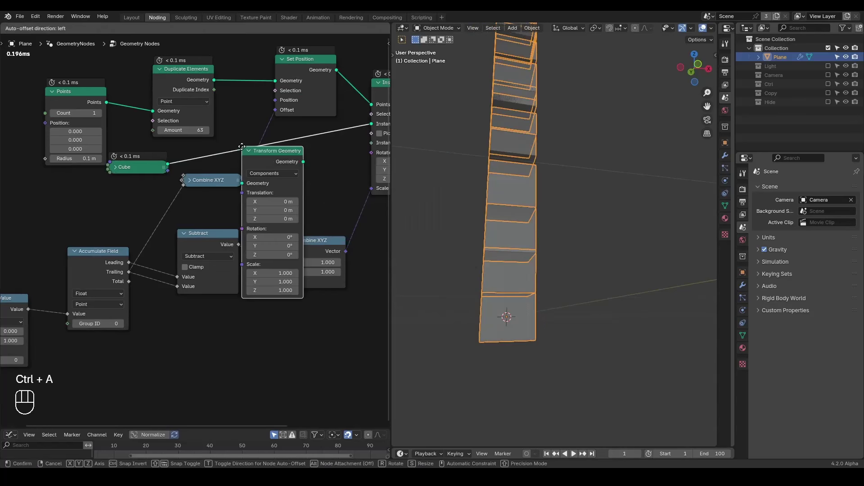
{"action": "left_click", "coordinate": [282, 140]}
Raise the Transform Geometry node's Z translation so the lowest block rests on the ground line in front view
{"action": "left_click_drag", "start_coordinate": [305, 207], "coordinate": [344, 207], "text": "shift"}
{"action": "mouse_move", "coordinate": [532, 191]}
{"action": "middle_mouse_down"}
{"action": "mouse_move", "coordinate": [525, 210]}
{"action": "mouse_move", "coordinate": [535, 205]}
{"action": "middle_mouse_up"}
{"action": "left_click_drag", "start_coordinate": [327, 206], "coordinate": [316, 206], "text": "shift"}
{"action": "left_click", "coordinate": [697, 69]}
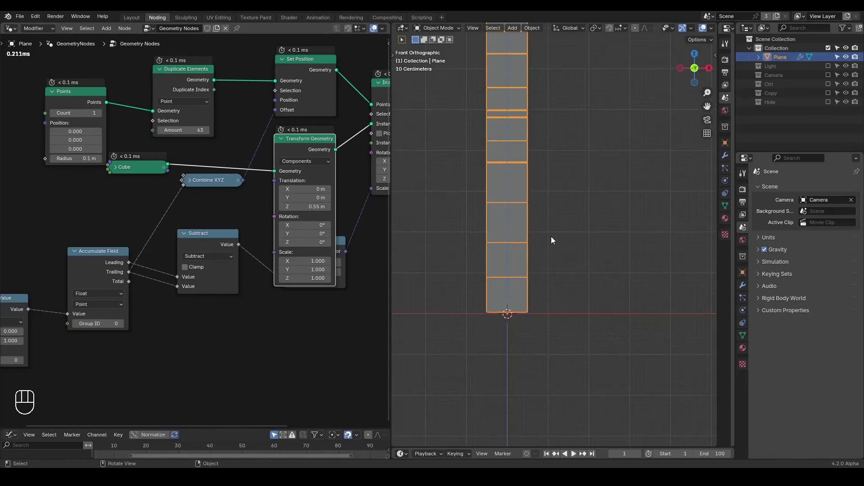
{"action": "middle_click_drag", "start_coordinate": [551, 240], "coordinate": [561, 241], "text": "shift"}
{"action": "left_click_drag", "start_coordinate": [306, 206], "coordinate": [303, 207], "text": "shift"}
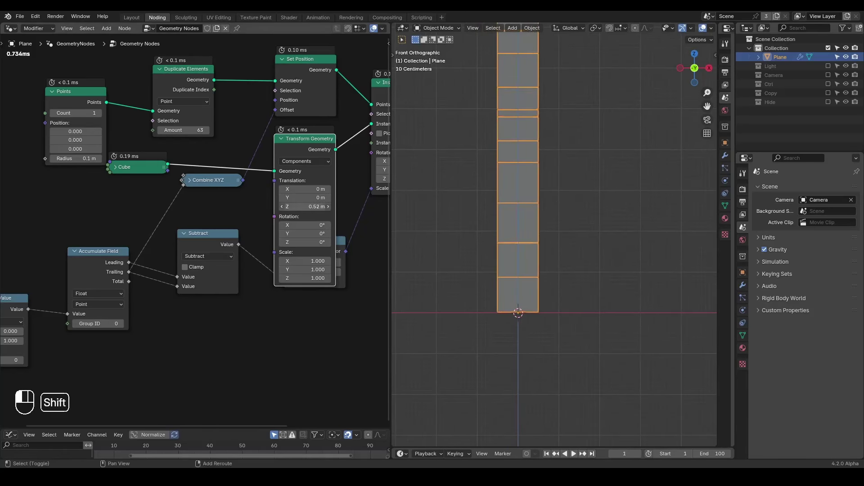
Collapse the Transform Geometry node and place it between the Set Position and lower Combine XYZ nodes
{"action": "left_click", "coordinate": [281, 139]}
{"action": "left_click_drag", "start_coordinate": [301, 135], "coordinate": [302, 161]}
{"action": "middle_click_drag", "start_coordinate": [282, 171], "coordinate": [287, 204]}
{"action": "scroll", "coordinate": [264, 179], "scroll_direction": "down", "scroll_amount": 1}
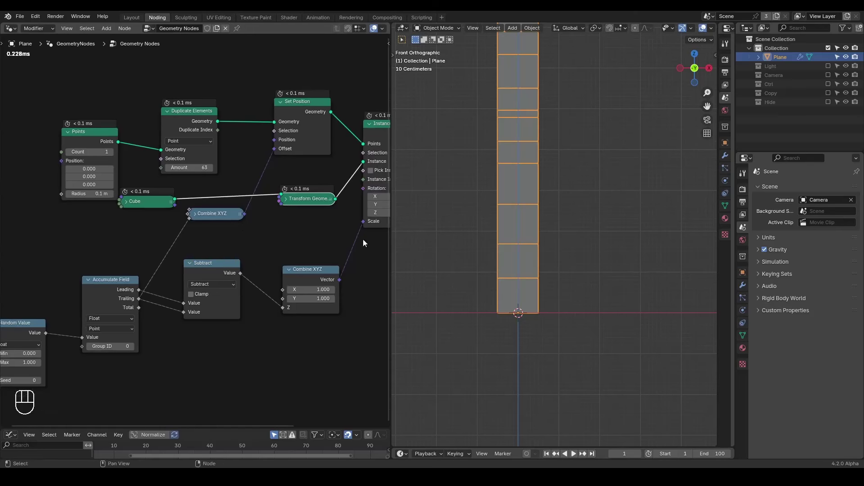
Check the block seams in front view and set Transform Geometry's Z translation to 0.5 m
{"action": "middle_click_drag", "start_coordinate": [536, 255], "coordinate": [552, 402], "text": "shift"}
{"action": "scroll", "coordinate": [547, 313], "scroll_direction": "down", "scroll_amount": 8}
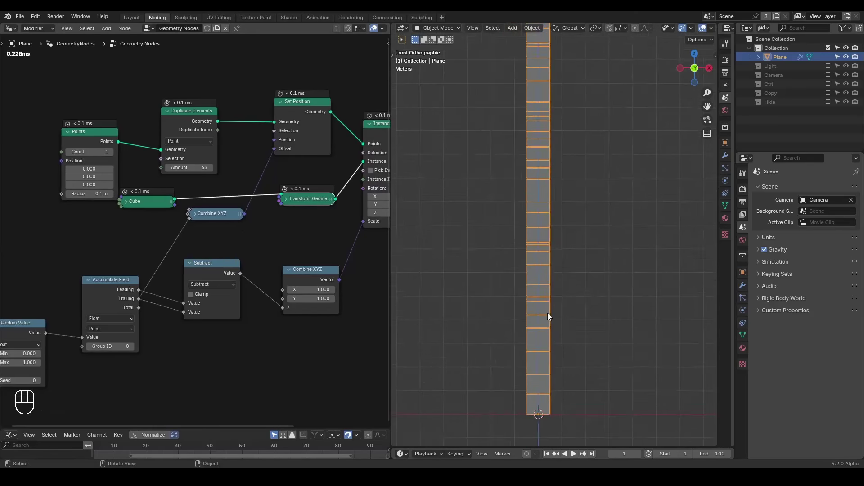
{"action": "middle_click_drag", "start_coordinate": [546, 239], "coordinate": [538, 120], "text": "shift"}
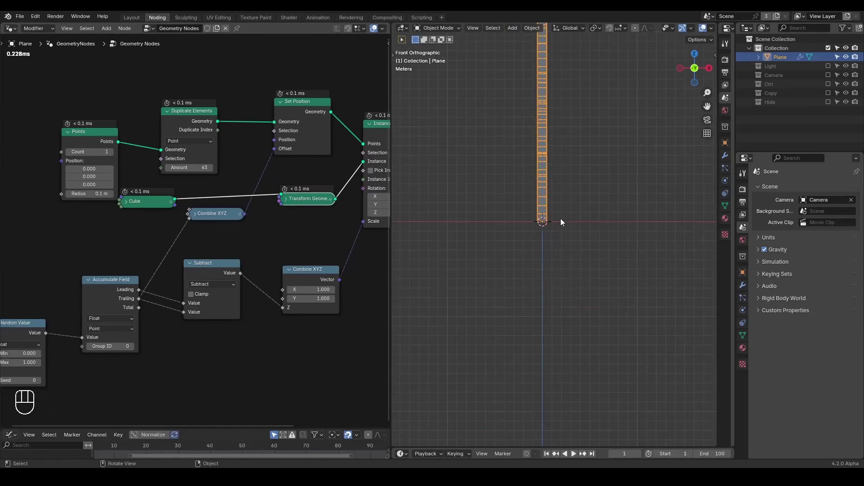
{"action": "scroll", "coordinate": [561, 218], "scroll_direction": "up", "scroll_amount": 8}
{"action": "middle_click_drag", "start_coordinate": [548, 162], "coordinate": [576, 289], "text": "shift"}
{"action": "scroll", "coordinate": [557, 234], "scroll_direction": "up", "scroll_amount": 4}
{"action": "middle_click_drag", "start_coordinate": [509, 154], "coordinate": [524, 259], "text": "shift"}
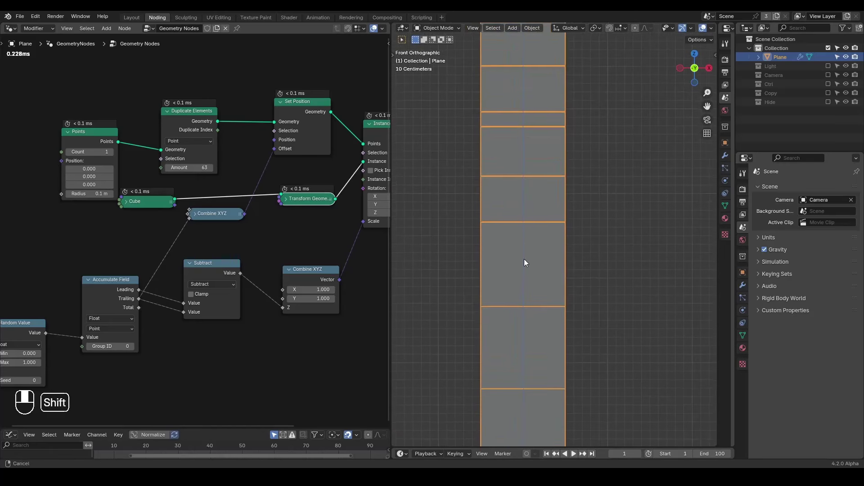
{"action": "left_click_drag", "start_coordinate": [306, 262], "coordinate": [307, 261], "text": "shift"}
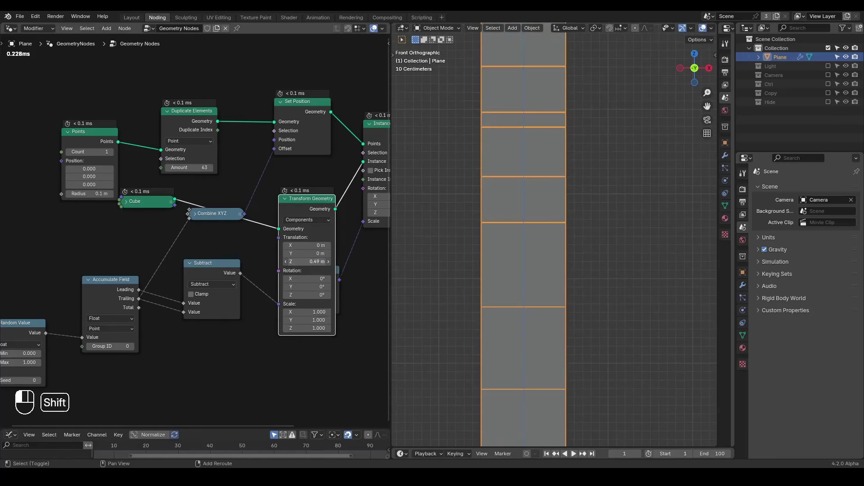
{"action": "type", "text": ".5"}
{"action": "key", "text": "Return"}
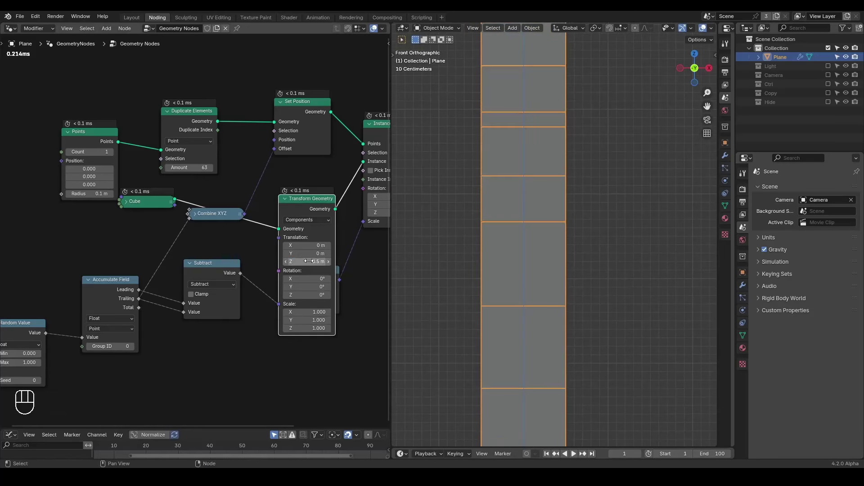
{"action": "left_click", "coordinate": [285, 199]}
Test the Cube node's Z size again and return it to 1 m
{"action": "middle_click_drag", "start_coordinate": [239, 270], "coordinate": [255, 243]}
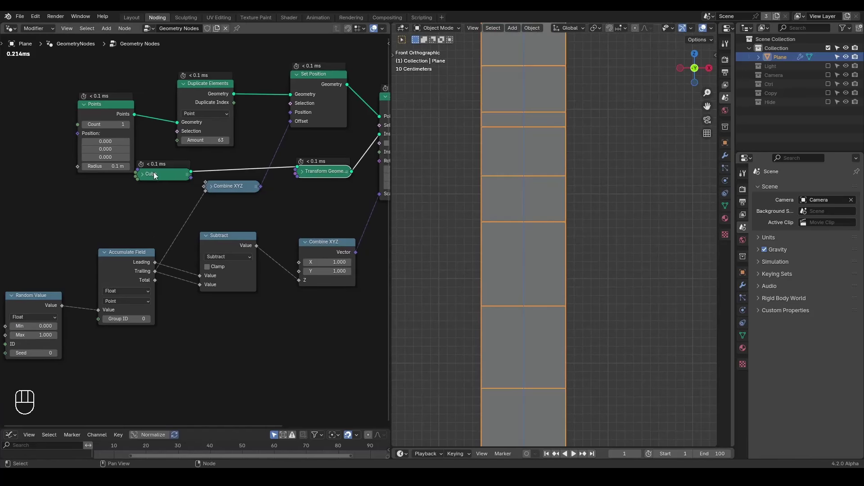
{"action": "left_click", "coordinate": [140, 174]}
{"action": "mouse_move", "coordinate": [162, 227]}
{"action": "left_mouse_down", "text": "shift"}
{"action": "mouse_move", "coordinate": [148, 227]}
{"action": "mouse_move", "coordinate": [163, 227]}
{"action": "left_mouse_up", "text": "shift"}
{"action": "left_click", "coordinate": [162, 227]}
{"action": "type", "text": "1"}
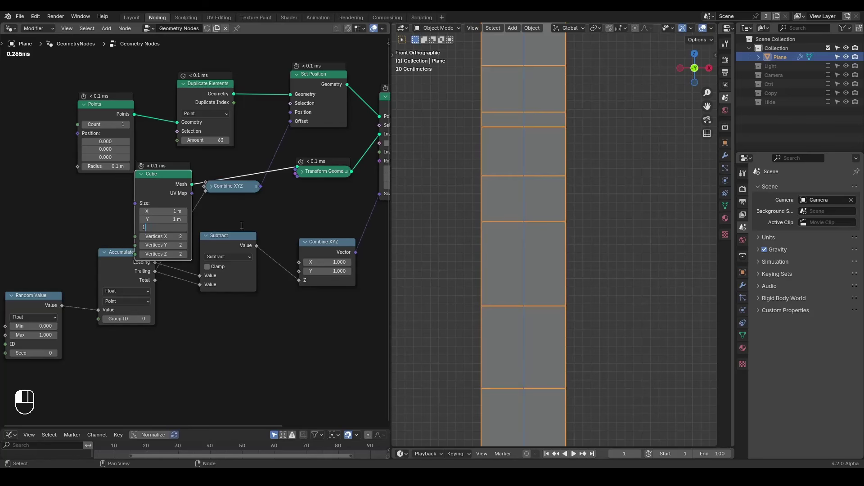
{"action": "scroll", "coordinate": [545, 218], "scroll_direction": "down", "scroll_amount": 4}
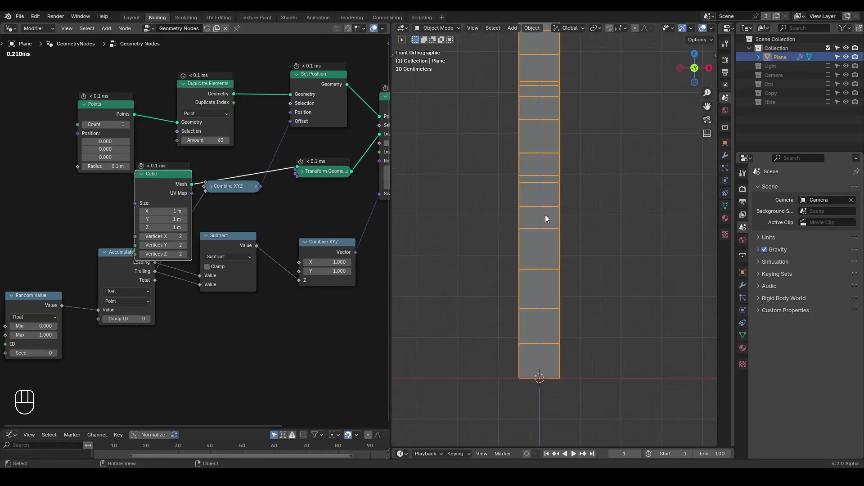
{"action": "left_click", "coordinate": [139, 177]}
Move the collapsed Cube node closer to the Transform Geometry node
{"action": "left_click_drag", "start_coordinate": [163, 174], "coordinate": [231, 163]}
{"action": "scroll", "coordinate": [273, 242], "scroll_direction": "down", "scroll_amount": 3}
{"action": "mouse_move", "coordinate": [246, 245]}
{"action": "middle_mouse_down"}
{"action": "mouse_move", "coordinate": [236, 241]}
{"action": "mouse_move", "coordinate": [251, 238]}
{"action": "middle_mouse_up"}
{"action": "scroll", "coordinate": [236, 241], "scroll_direction": "down", "scroll_amount": 3}
{"action": "left_click", "coordinate": [255, 221]}
{"action": "key", "text": "ctrl+alt+shift+q"}
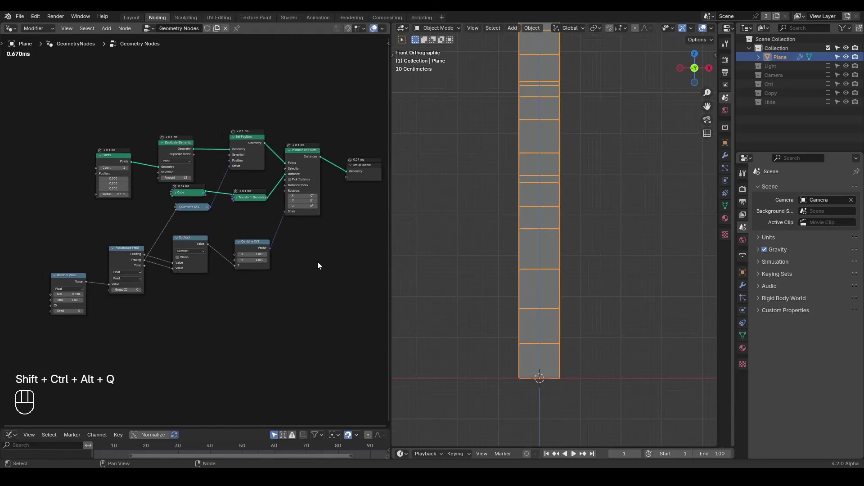
Add a G_Curve Linear node group and connect its Curves output to Duplicate Elements' Geometry in place of Points
{"action": "middle_click_drag", "start_coordinate": [74, 208], "coordinate": [159, 208]}
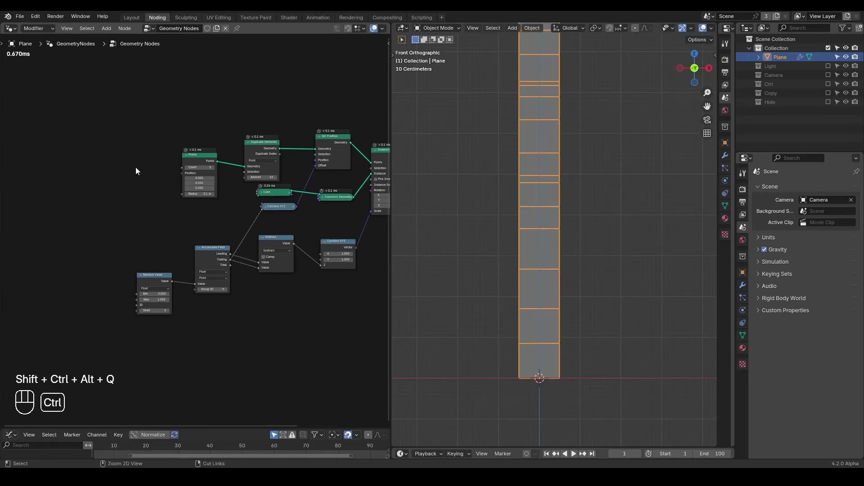
{"action": "key", "text": "ctrl+a"}
{"action": "type", "text": "curve linear"}
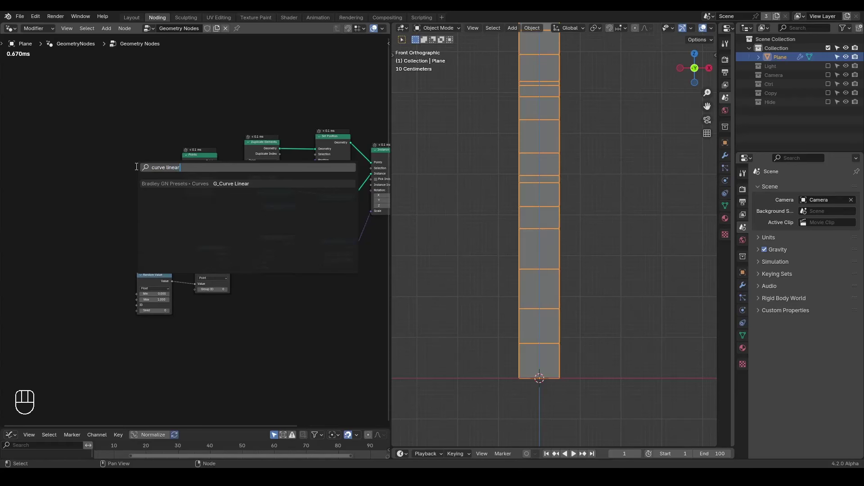
{"action": "key", "text": "Return"}
{"action": "left_click", "coordinate": [135, 165]}
{"action": "scroll", "coordinate": [132, 179], "scroll_direction": "up", "scroll_amount": 2}
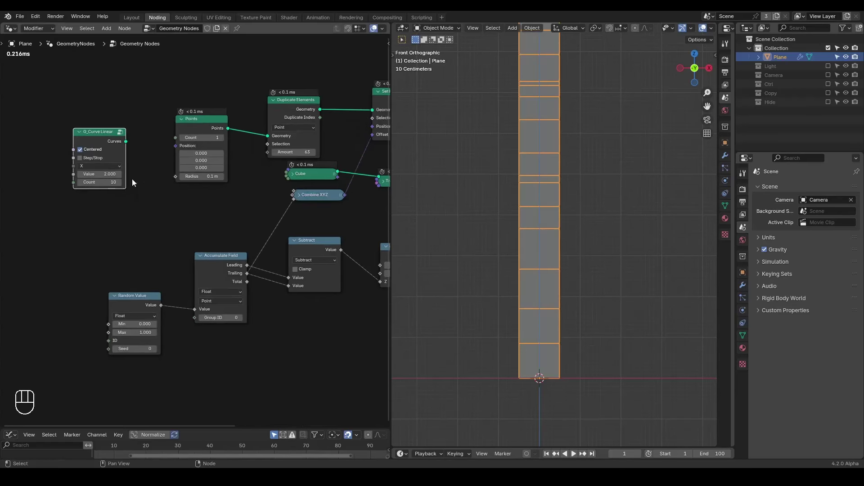
{"action": "scroll", "coordinate": [132, 179], "scroll_direction": "left", "scroll_amount": 4, "text": "ctrl"}
{"action": "left_click_drag", "start_coordinate": [211, 139], "coordinate": [312, 131]}
{"action": "scroll", "coordinate": [177, 137], "scroll_direction": "right", "scroll_amount": 3, "text": "ctrl"}
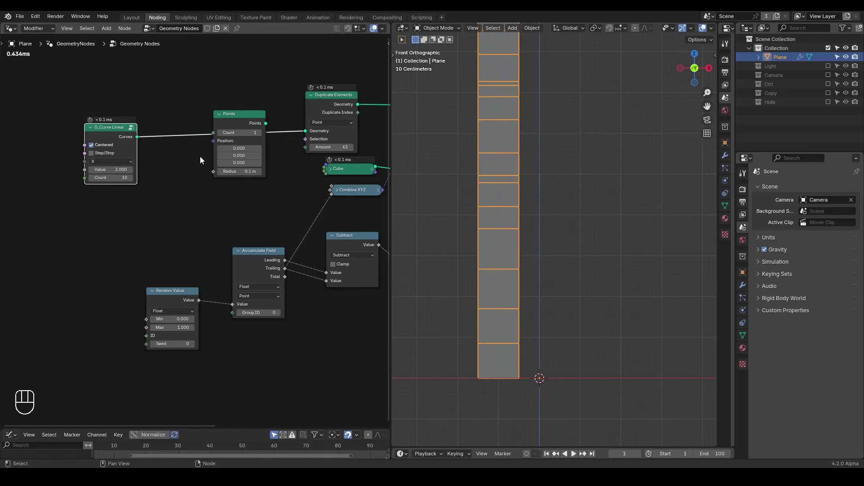
Enable Step/Stop on G_Curve Linear and set its Value to 0.310
{"action": "left_click", "coordinate": [117, 154]}
{"action": "scroll", "coordinate": [178, 187], "scroll_direction": "left", "scroll_amount": 1, "text": "ctrl"}
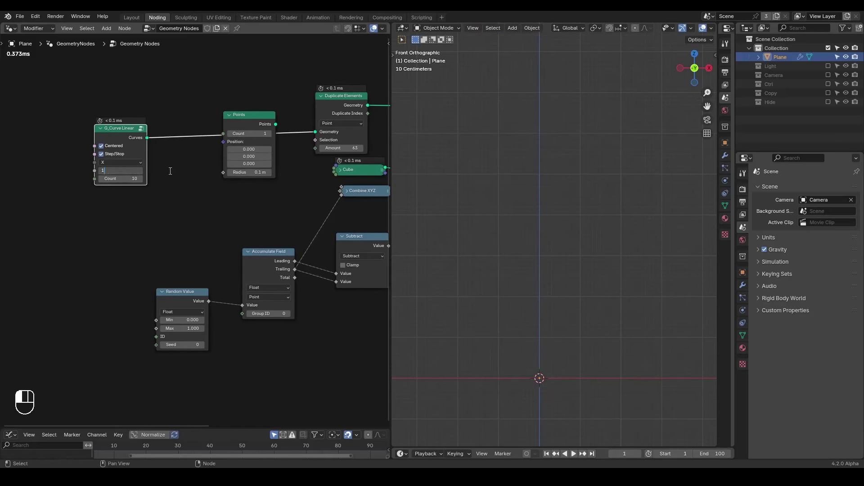
{"action": "left_click_drag", "start_coordinate": [123, 169], "coordinate": [152, 169], "text": "shift"}
Move the disconnected Points node aside and insert a Capture Attribute node between G_Curve Linear and Duplicate Elements
{"action": "left_click_drag", "start_coordinate": [255, 113], "coordinate": [177, 45]}
{"action": "scroll", "coordinate": [230, 135], "scroll_direction": "right", "scroll_amount": 1, "text": "ctrl"}
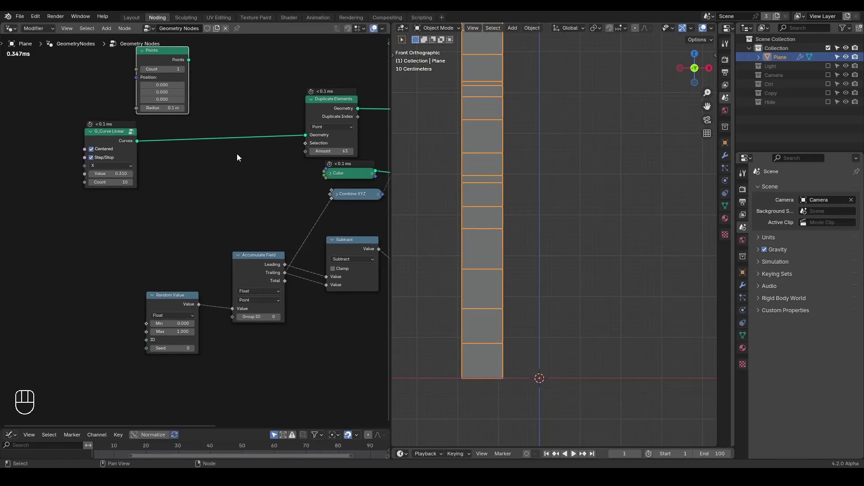
{"action": "key", "text": "ctrl+a"}
{"action": "type", "text": "capture"}
{"action": "key", "text": "Return"}
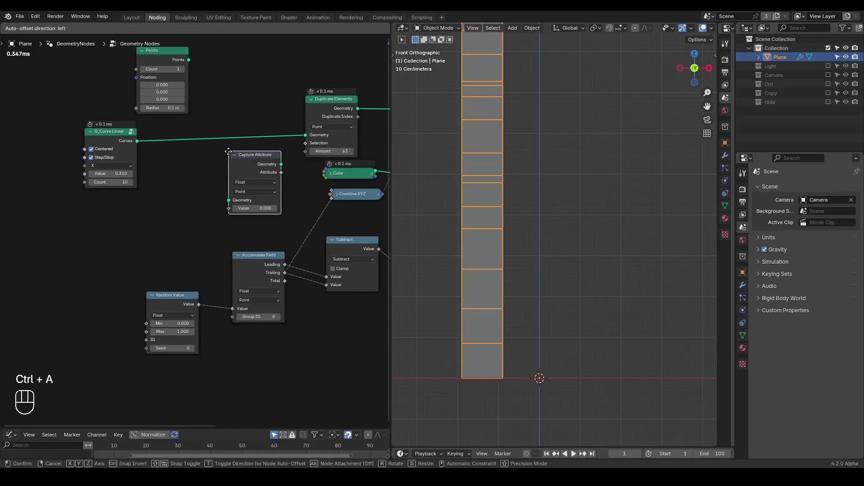
{"action": "left_click", "coordinate": [181, 129]}
Set Capture Attribute's data type to Integer and feed a new Index node into its Value
{"action": "left_click", "coordinate": [215, 160]}
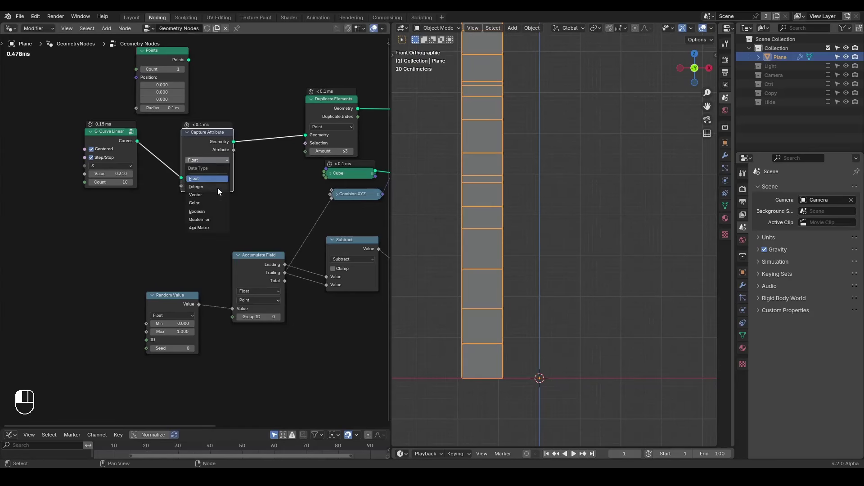
{"action": "left_click", "coordinate": [217, 188]}
{"action": "left_click_drag", "start_coordinate": [179, 187], "coordinate": [110, 229]}
{"action": "type", "text": "index"}
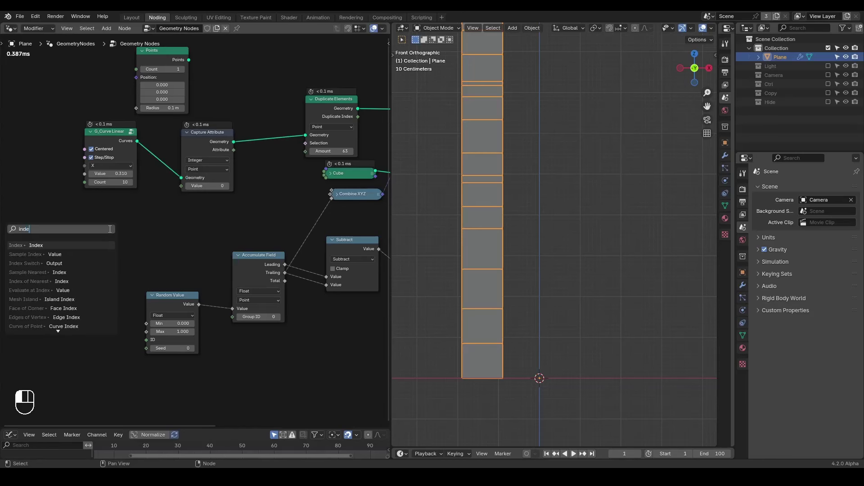
{"action": "key", "text": "Return"}
Connect the captured Attribute to Accumulate Field's Group ID and set G_Curve Linear's Value to 1.310
{"action": "left_click_drag", "start_coordinate": [234, 149], "coordinate": [233, 317]}
{"action": "scroll", "coordinate": [663, 295], "scroll_direction": "down", "scroll_amount": 3}
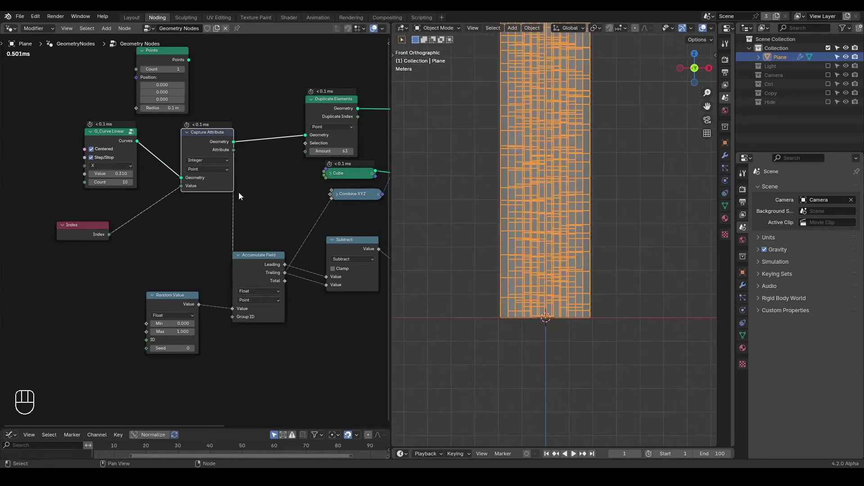
{"action": "left_click_drag", "start_coordinate": [118, 173], "coordinate": [216, 178]}
{"action": "scroll", "coordinate": [474, 207], "scroll_direction": "down", "scroll_amount": 4}
{"action": "middle_click_drag", "start_coordinate": [548, 193], "coordinate": [545, 211], "text": "shift"}
{"action": "scroll", "coordinate": [546, 240], "scroll_direction": "up", "scroll_amount": 2}
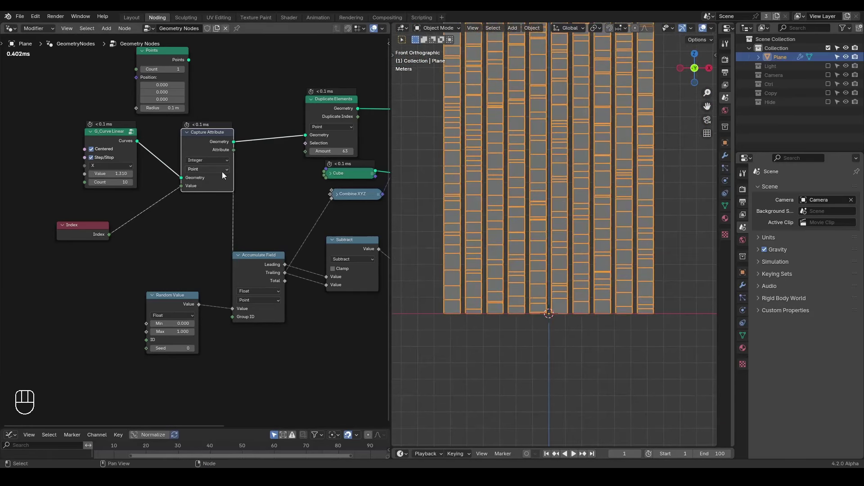
Move the Points node below the existing stacking setup and route its output to Group Output
{"action": "left_click_drag", "start_coordinate": [161, 63], "coordinate": [229, 347]}
{"action": "middle_click_drag", "start_coordinate": [244, 354], "coordinate": [155, 247]}
{"action": "scroll", "coordinate": [154, 250], "scroll_direction": "down", "scroll_amount": 4}
{"action": "left_click_drag", "start_coordinate": [143, 237], "coordinate": [133, 269]}
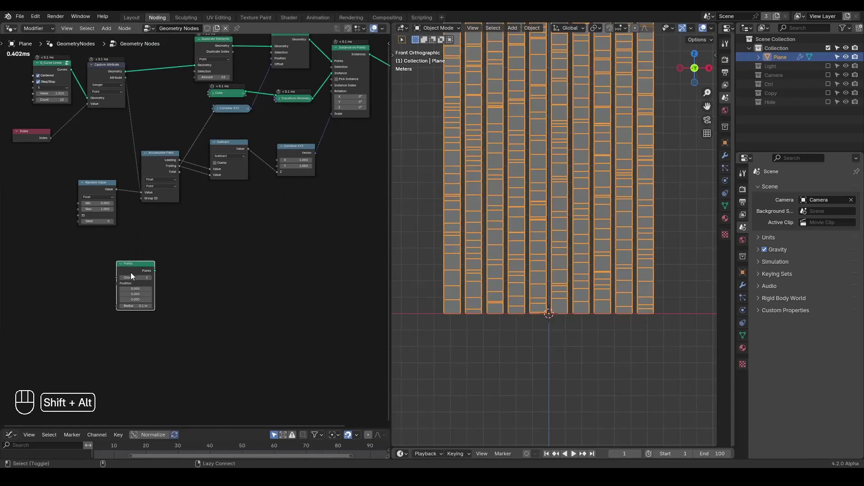
{"action": "left_click", "coordinate": [129, 274], "text": "alt+shift"}
{"action": "middle_click_drag", "start_coordinate": [225, 250], "coordinate": [155, 256]}
Duplicate Instance on Points with its input links, place the copy below, and cut its Scale link
{"action": "left_click", "coordinate": [274, 58]}
{"action": "key", "text": "shift+ctrl+d"}
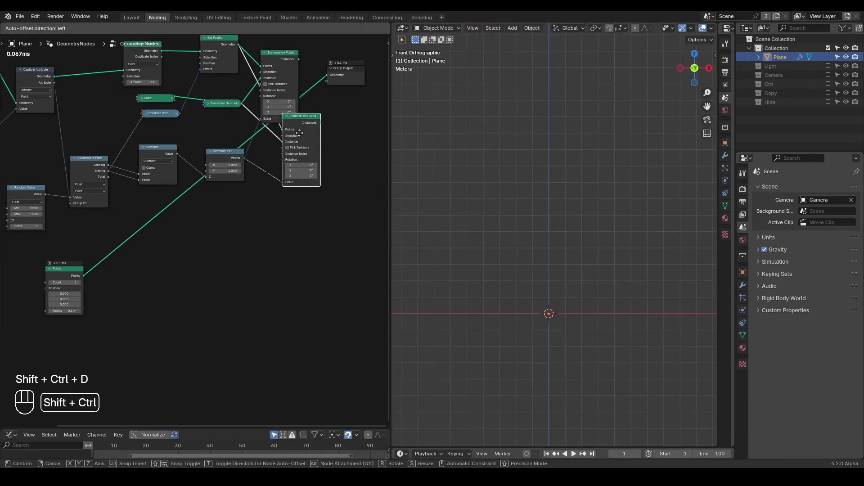
{"action": "left_click", "coordinate": [299, 211]}
{"action": "right_click_drag", "start_coordinate": [264, 206], "coordinate": [227, 277], "text": "ctrl"}
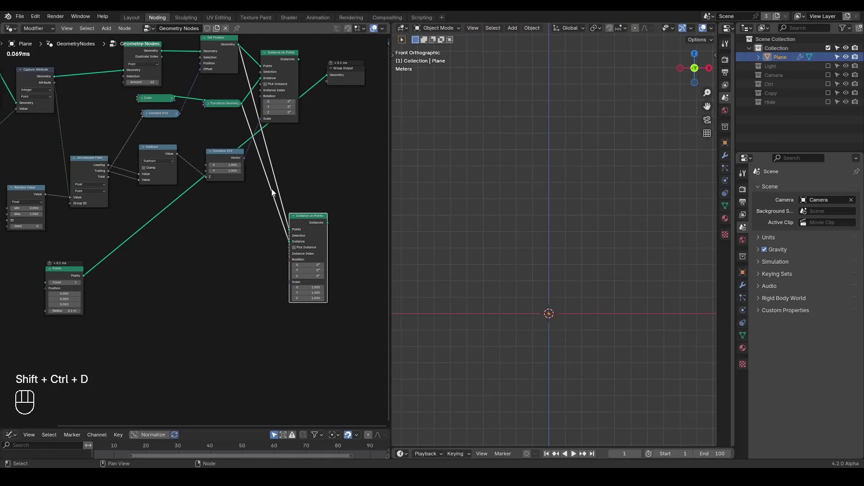
{"action": "left_click_drag", "start_coordinate": [301, 229], "coordinate": [328, 254]}
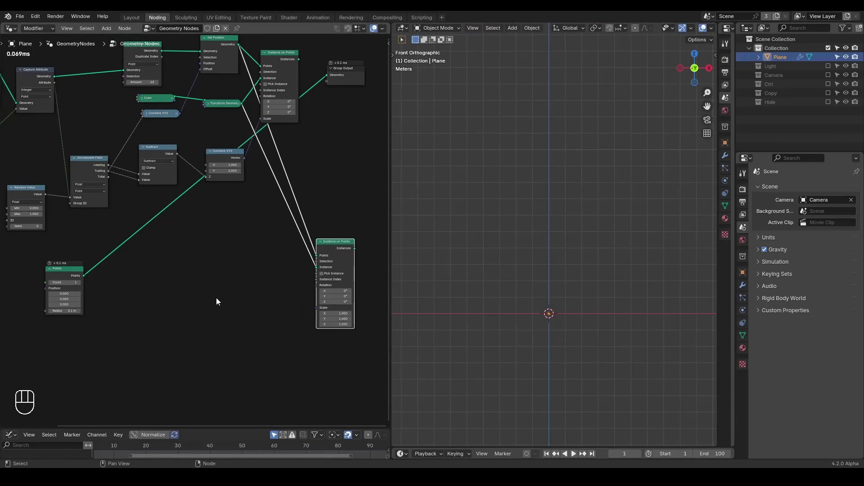
Insert a Duplicate Elements node after the lower Points node and set its Amount to 35
{"action": "middle_click_drag", "start_coordinate": [194, 290], "coordinate": [251, 257]}
{"action": "scroll", "coordinate": [251, 257], "scroll_direction": "up", "scroll_amount": 3}
{"action": "left_click", "coordinate": [90, 230]}
{"action": "left_click_drag", "start_coordinate": [90, 231], "coordinate": [31, 231]}
{"action": "key", "text": "ctrl+a"}
{"action": "type", "text": "dupl"}
{"action": "key", "text": "Return"}
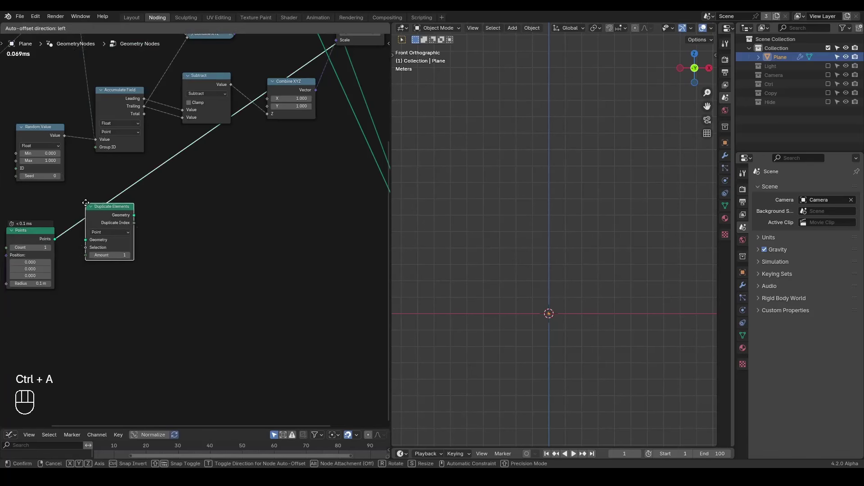
{"action": "left_click", "coordinate": [108, 211]}
{"action": "scroll", "coordinate": [128, 172], "scroll_direction": "up", "scroll_amount": 2}
{"action": "left_click_drag", "start_coordinate": [127, 172], "coordinate": [142, 193]}
{"action": "left_click_drag", "start_coordinate": [145, 239], "coordinate": [149, 239]}
{"action": "mouse_move", "coordinate": [332, 232]}
{"action": "middle_mouse_down"}
{"action": "mouse_move", "coordinate": [261, 236]}
{"action": "mouse_move", "coordinate": [331, 231]}
{"action": "middle_mouse_up"}
{"action": "scroll", "coordinate": [277, 238], "scroll_direction": "down", "scroll_amount": 6}
Move the lower Points and Duplicate Elements nodes away and add a Repeat Zone before the copied Instance on Points
{"action": "left_click_drag", "start_coordinate": [247, 195], "coordinate": [85, 268]}
{"action": "key", "text": "g"}
{"action": "left_click", "coordinate": [192, 206]}
{"action": "middle_click_drag", "start_coordinate": [280, 288], "coordinate": [238, 277]}
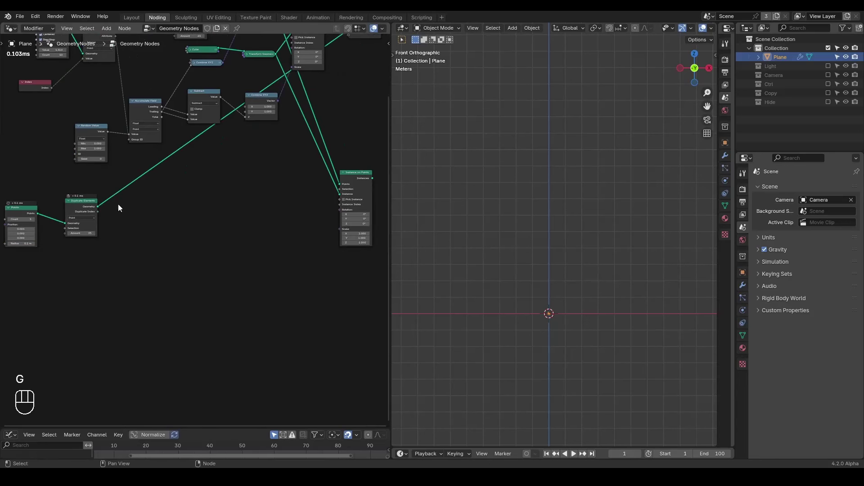
{"action": "key", "text": "ctrl+a"}
{"action": "type", "text": "repeat"}
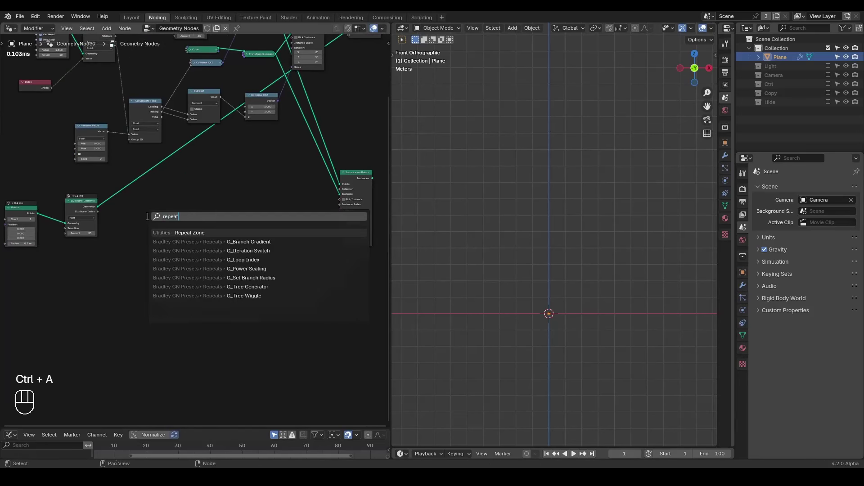
{"action": "key", "text": "Return"}
{"action": "left_click", "coordinate": [239, 204]}
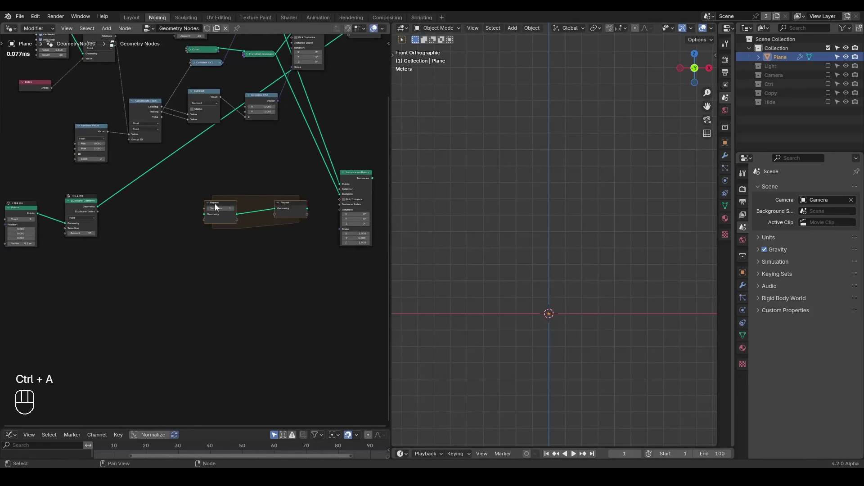
Connect the lower Duplicate Elements' Geometry into the Repeat zone and the zone's Geometry to the copied Instance on Points' Points
{"action": "left_click_drag", "start_coordinate": [215, 204], "coordinate": [185, 211]}
{"action": "scroll", "coordinate": [135, 206], "scroll_direction": "up", "scroll_amount": 6}
{"action": "left_click_drag", "start_coordinate": [40, 191], "coordinate": [162, 215]}
{"action": "middle_click_drag", "start_coordinate": [162, 216], "coordinate": [89, 209]}
{"action": "left_click_drag", "start_coordinate": [275, 182], "coordinate": [259, 193]}
{"action": "left_click_drag", "start_coordinate": [118, 192], "coordinate": [90, 190]}
{"action": "left_click_drag", "start_coordinate": [288, 198], "coordinate": [353, 148]}
{"action": "middle_click_drag", "start_coordinate": [234, 213], "coordinate": [187, 208]}
{"action": "left_click_drag", "start_coordinate": [337, 139], "coordinate": [384, 142]}
{"action": "scroll", "coordinate": [306, 251], "scroll_direction": "down", "scroll_amount": 5}
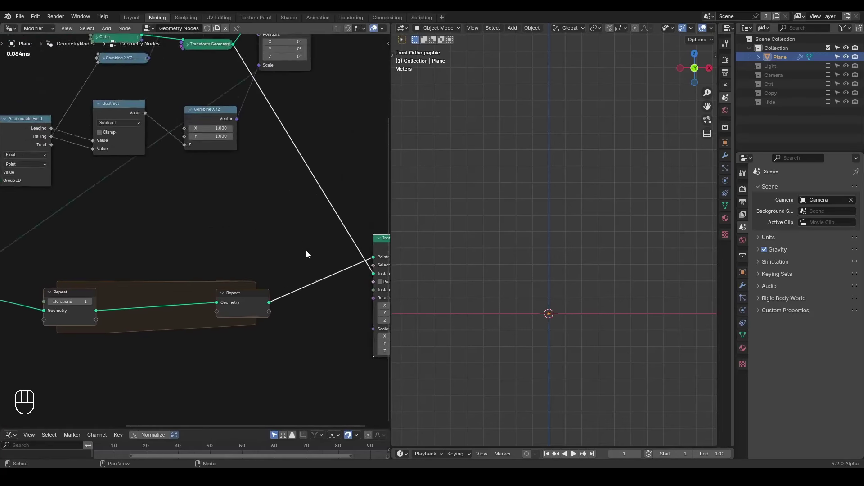
Duplicate the Set Position node and insert the copy between the Repeat zone and the lower Instance on Points
{"action": "left_click", "coordinate": [213, 72]}
{"action": "key", "text": "shift+d"}
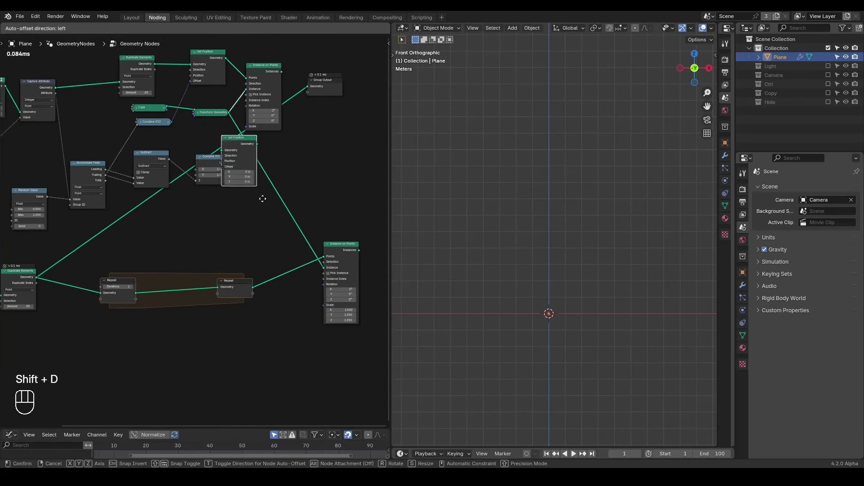
{"action": "left_click", "coordinate": [253, 287]}
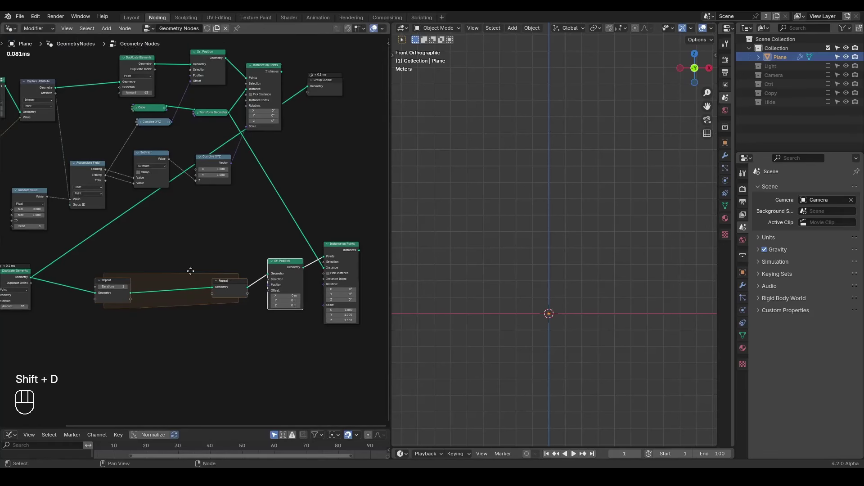
Duplicate the collapsed Combine XYZ node and connect the copy to the lower Set Position's Offset
{"action": "scroll", "coordinate": [191, 261], "scroll_direction": "up", "scroll_amount": 1}
{"action": "left_click", "coordinate": [151, 80]}
{"action": "key", "text": "shift+d"}
{"action": "left_click", "coordinate": [260, 319]}
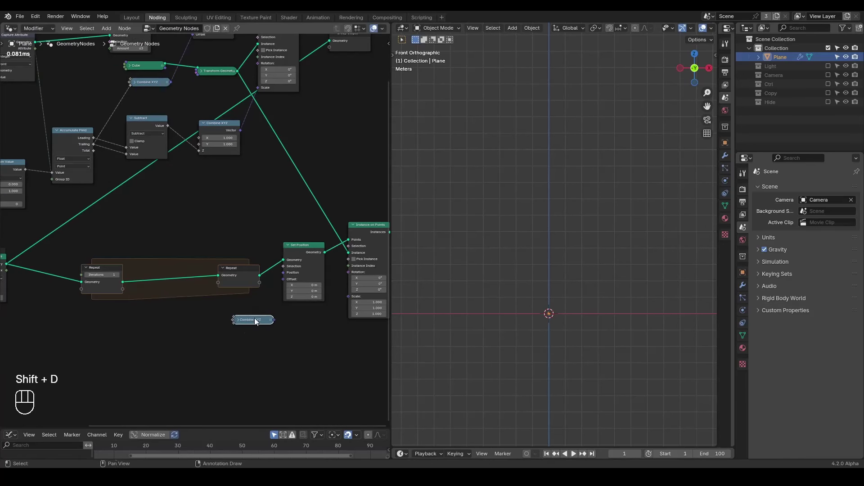
{"action": "left_click_drag", "start_coordinate": [273, 319], "coordinate": [284, 284]}
{"action": "middle_click_drag", "start_coordinate": [209, 322], "coordinate": [284, 282]}
{"action": "scroll", "coordinate": [283, 282], "scroll_direction": "down", "scroll_amount": 3}
Reposition the lower node chain and spread the Repeat zone's two nodes apart to make room inside it
{"action": "left_click_drag", "start_coordinate": [311, 209], "coordinate": [50, 258]}
{"action": "key", "text": "g"}
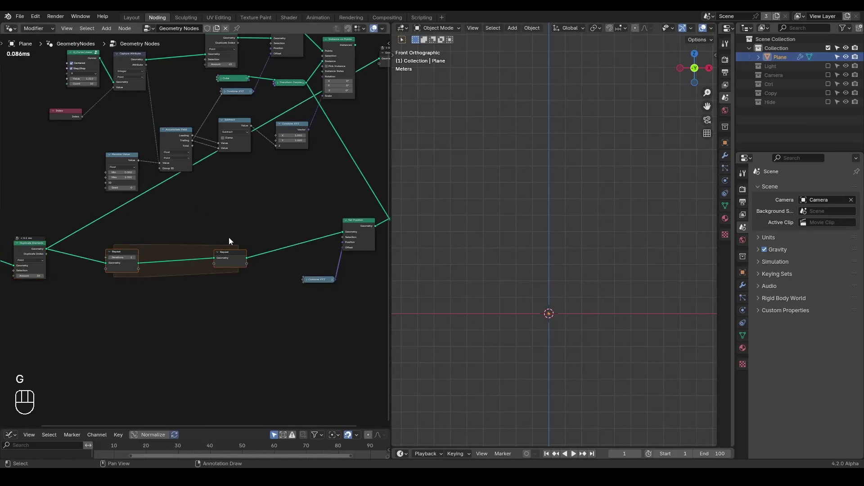
{"action": "left_click", "coordinate": [219, 220]}
{"action": "scroll", "coordinate": [213, 223], "scroll_direction": "up", "scroll_amount": 2}
{"action": "left_click_drag", "start_coordinate": [213, 223], "coordinate": [288, 223]}
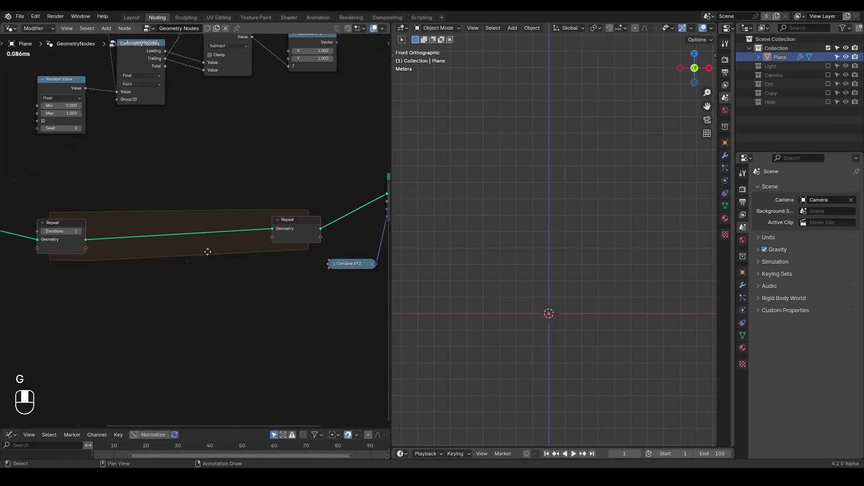
{"action": "middle_click_drag", "start_coordinate": [189, 261], "coordinate": [238, 225]}
Add a G_Loop Index node to the Repeat zone, link its Loop Index through both zone nodes, and hide its unused sockets
{"action": "scroll", "coordinate": [239, 225], "scroll_direction": "up", "scroll_amount": 1}
{"action": "key", "text": "ctrl+a"}
{"action": "type", "text": "loop"}
{"action": "key", "text": "Return"}
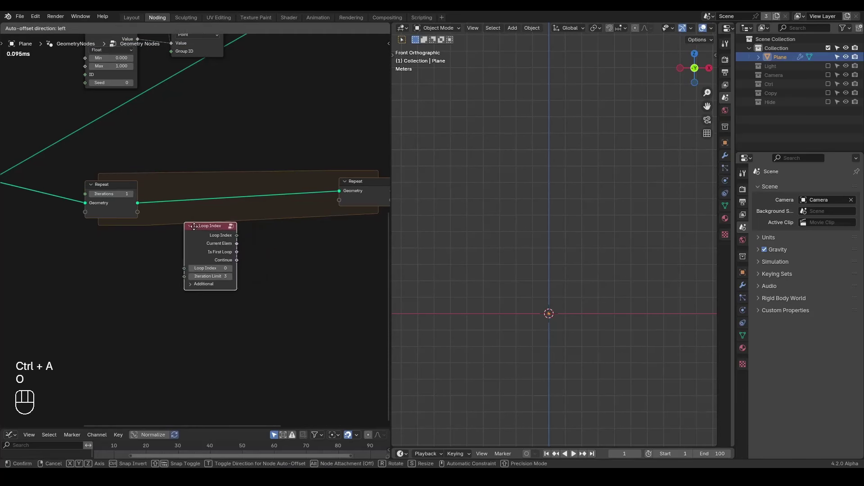
{"action": "left_click_drag", "start_coordinate": [169, 258], "coordinate": [138, 213]}
{"action": "left_click_drag", "start_coordinate": [219, 226], "coordinate": [335, 205]}
{"action": "key", "text": "ctrl+h"}
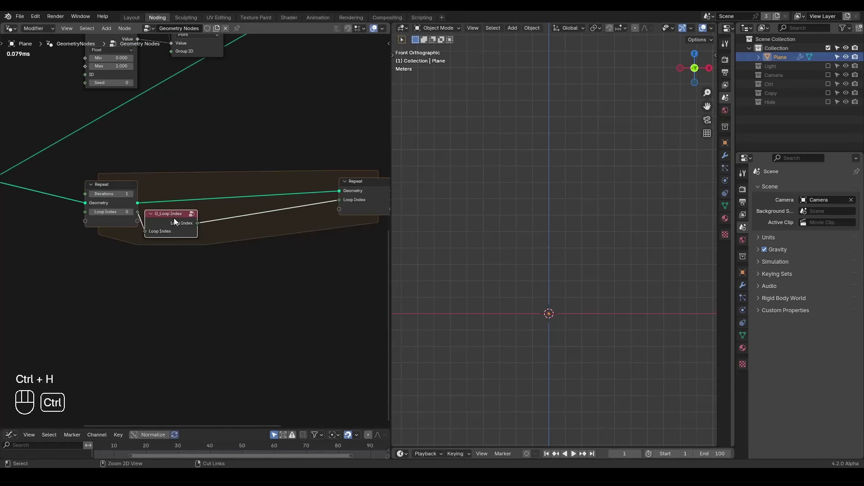
Make more room inside the Repeat zone and insert a Store Named Attribute node on its Geometry link
{"action": "left_click_drag", "start_coordinate": [198, 158], "coordinate": [81, 263]}
{"action": "key", "text": "g"}
{"action": "left_click", "coordinate": [215, 209]}
{"action": "key", "text": "ctrl+a"}
{"action": "type", "text": "store"}
{"action": "key", "text": "Return"}
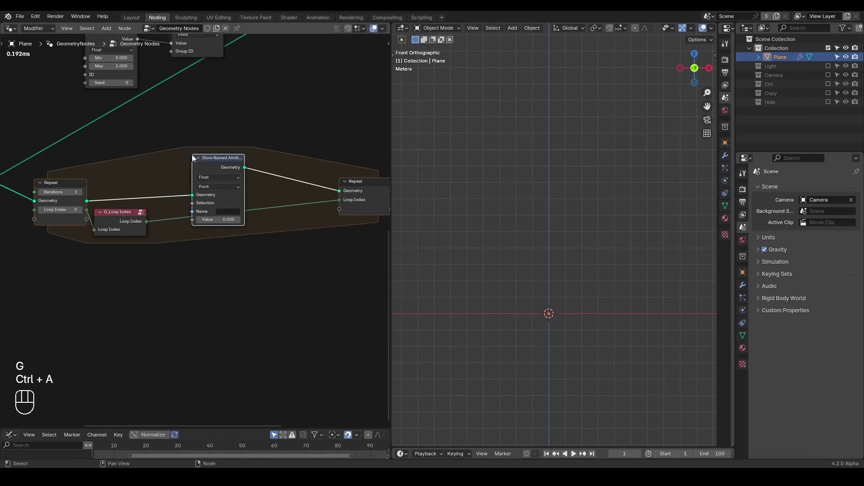
{"action": "left_click", "coordinate": [192, 155]}
Add a Random Value node below the Repeat zone's input node
{"action": "scroll", "coordinate": [161, 228], "scroll_direction": "up", "scroll_amount": 3}
{"action": "key", "text": "ctrl+a"}
{"action": "type", "text": "random"}
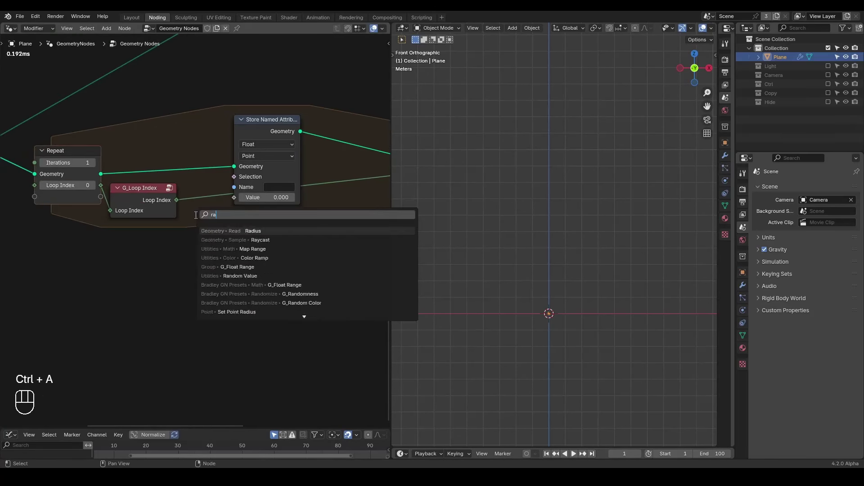
{"action": "key", "text": "Return"}
{"action": "left_click", "coordinate": [72, 262]}
{"action": "middle_click_drag", "start_coordinate": [111, 258], "coordinate": [148, 244]}
{"action": "left_click_drag", "start_coordinate": [151, 252], "coordinate": [88, 265]}
Add a Sample Index node fed by the zone's Geometry, Random Value as its Value, and the Loop Index as its Index
{"action": "left_click_drag", "start_coordinate": [138, 160], "coordinate": [192, 261]}
{"action": "type", "text": "sample inde"}
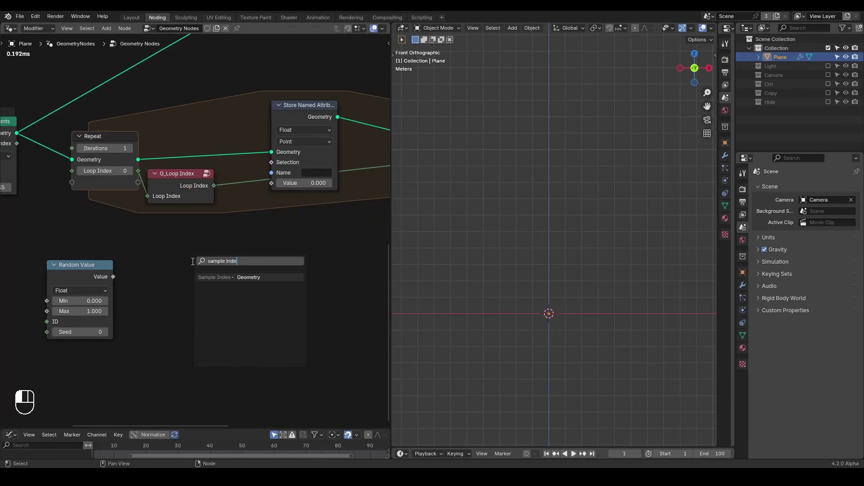
{"action": "key", "text": "Return"}
{"action": "left_click", "coordinate": [177, 250]}
{"action": "middle_click_drag", "start_coordinate": [29, 127], "coordinate": [78, 126]}
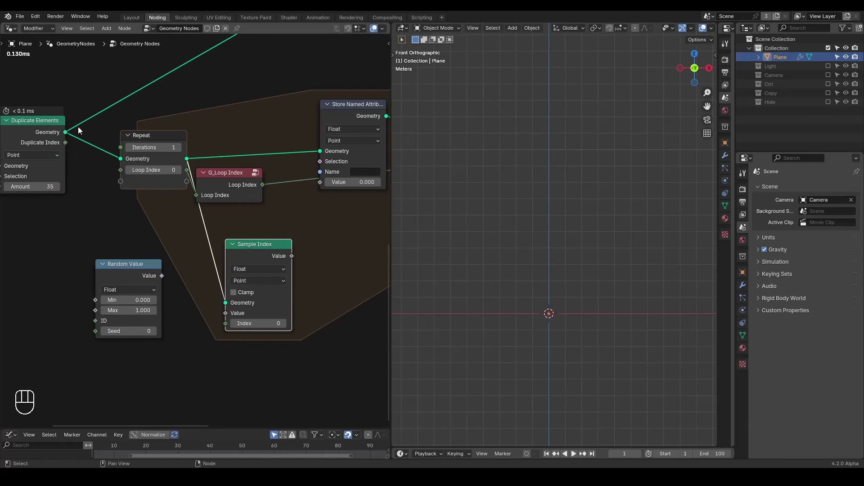
{"action": "left_click_drag", "start_coordinate": [162, 275], "coordinate": [172, 282]}
{"action": "left_click_drag", "start_coordinate": [232, 318], "coordinate": [231, 174]}
Collapse and reposition the G_Loop Index node, and name the stored attribute "leading"
{"action": "left_click", "coordinate": [228, 173]}
{"action": "middle_click_drag", "start_coordinate": [261, 208], "coordinate": [205, 199]}
{"action": "left_click_drag", "start_coordinate": [304, 101], "coordinate": [362, 100]}
{"action": "middle_click_drag", "start_coordinate": [292, 199], "coordinate": [282, 174]}
{"action": "left_click", "coordinate": [339, 141]}
{"action": "type", "text": "L"}
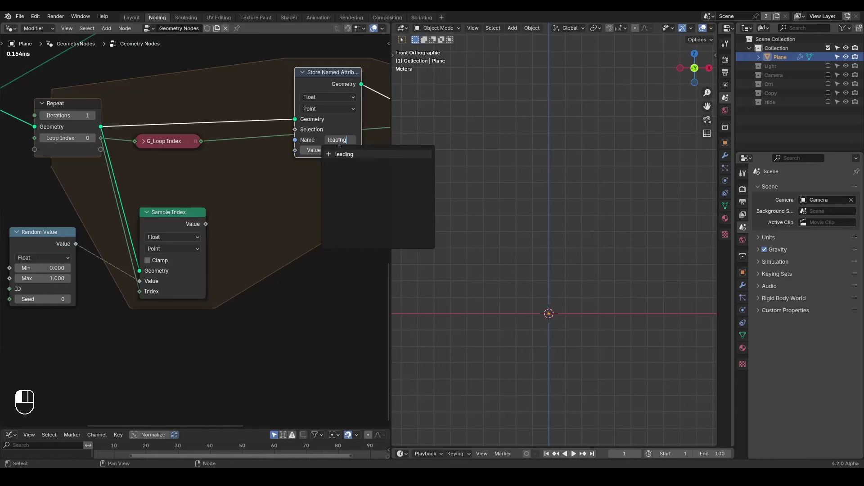
{"action": "key", "text": "Return"}
Add a Math Add node fed by Sample Index's Value
{"action": "left_click_drag", "start_coordinate": [205, 224], "coordinate": [274, 228]}
{"action": "type", "text": "add"}
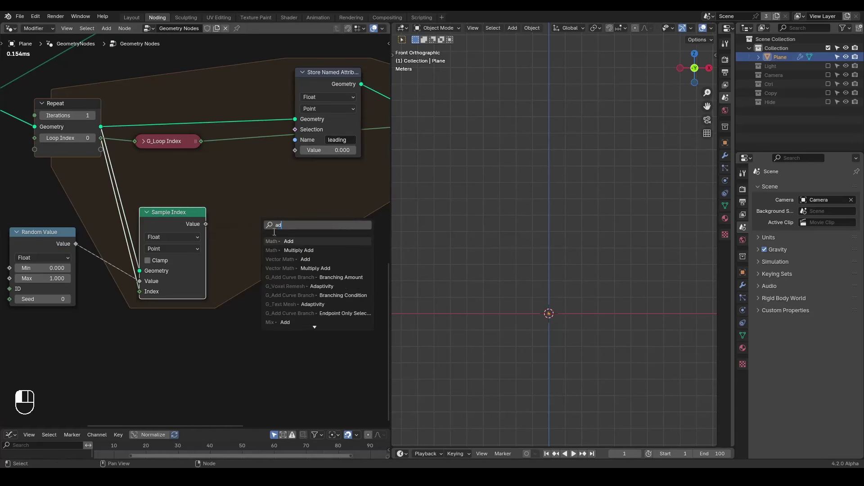
{"action": "key", "text": "Return"}
{"action": "left_click", "coordinate": [286, 234]}
Add a Named Attribute node named "leading" and connect it to the Add node's second Value
{"action": "key", "text": "ctrl+a"}
{"action": "type", "text": "named"}
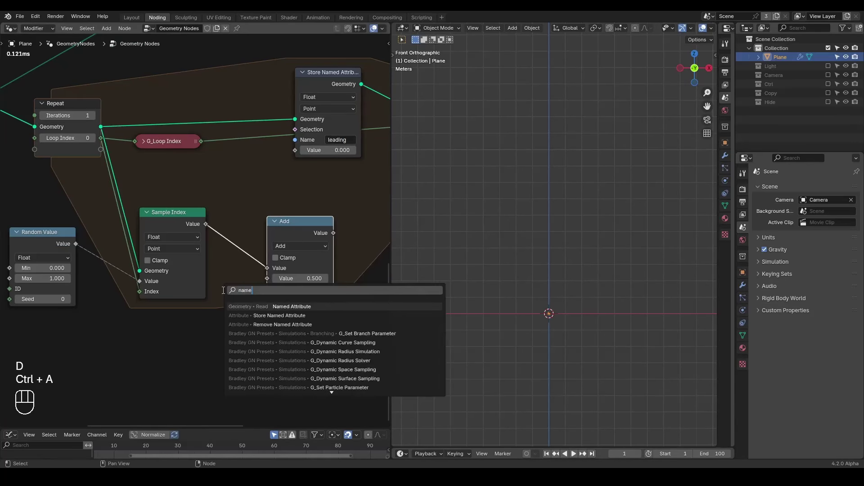
{"action": "key", "text": "Return"}
{"action": "left_click", "coordinate": [147, 323]}
{"action": "left_click", "coordinate": [206, 369]}
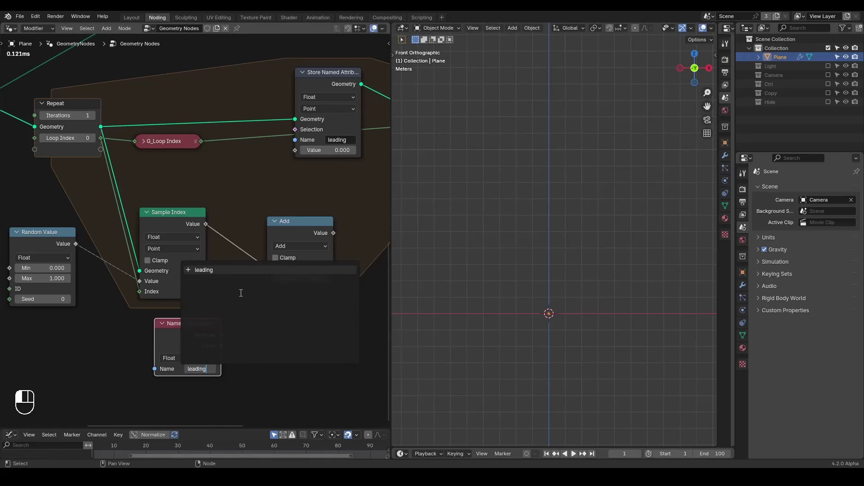
{"action": "type", "text": "leading"}
{"action": "key", "text": "Return"}
{"action": "left_click_drag", "start_coordinate": [220, 336], "coordinate": [265, 280]}
Duplicate Store Named Attribute, insert the copy after the original, and name its attribute "trailing"
{"action": "middle_click_drag", "start_coordinate": [248, 287], "coordinate": [145, 302]}
{"action": "left_click_drag", "start_coordinate": [213, 99], "coordinate": [210, 99]}
{"action": "key", "text": "shift+d"}
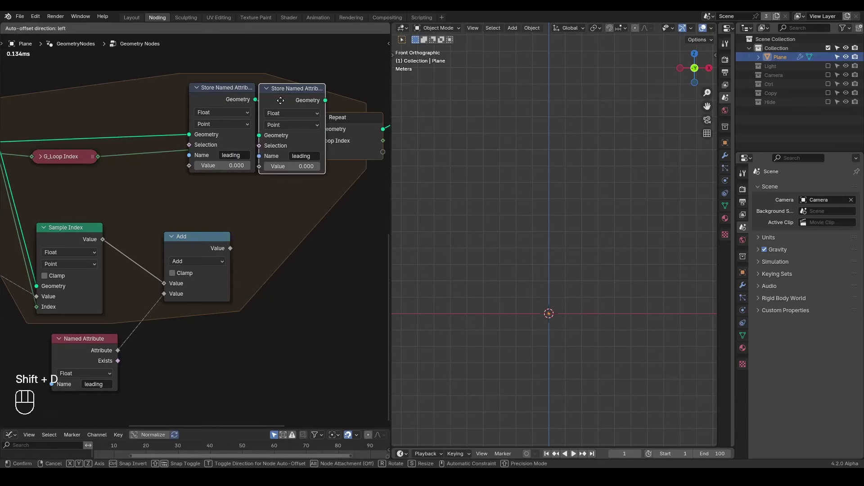
{"action": "left_click", "coordinate": [281, 101]}
{"action": "middle_click_drag", "start_coordinate": [220, 222], "coordinate": [265, 215]}
{"action": "left_click", "coordinate": [304, 149]}
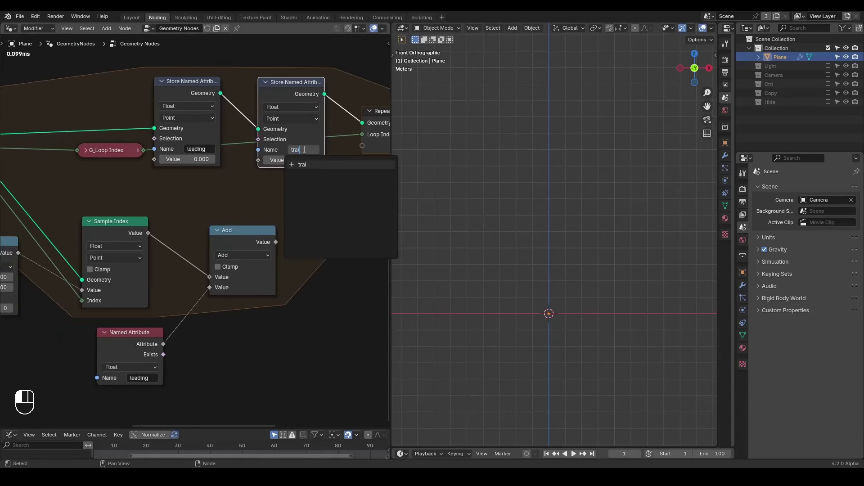
{"action": "type", "text": "trailing"}
{"action": "key", "text": "Return"}
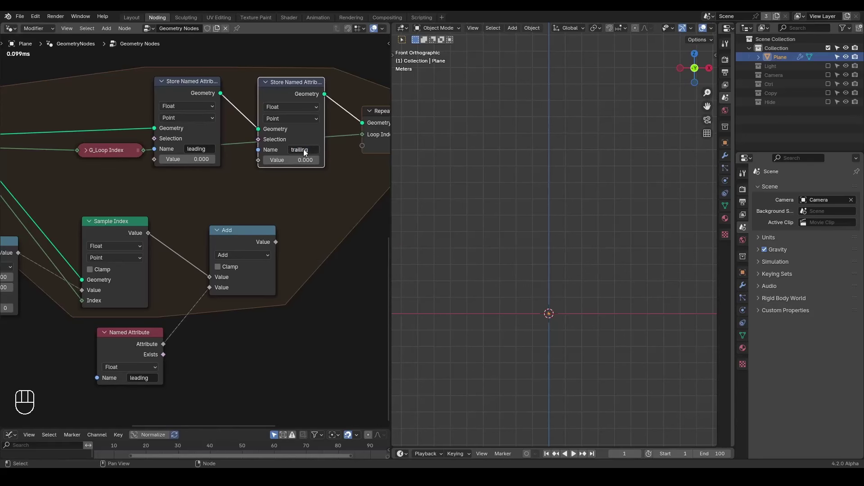
Move the collapsed G_Loop Index node aside and connect Add's result to the "leading" Store Named Attribute's Value
{"action": "left_click_drag", "start_coordinate": [99, 153], "coordinate": [47, 148]}
{"action": "left_click_drag", "start_coordinate": [276, 242], "coordinate": [220, 151]}
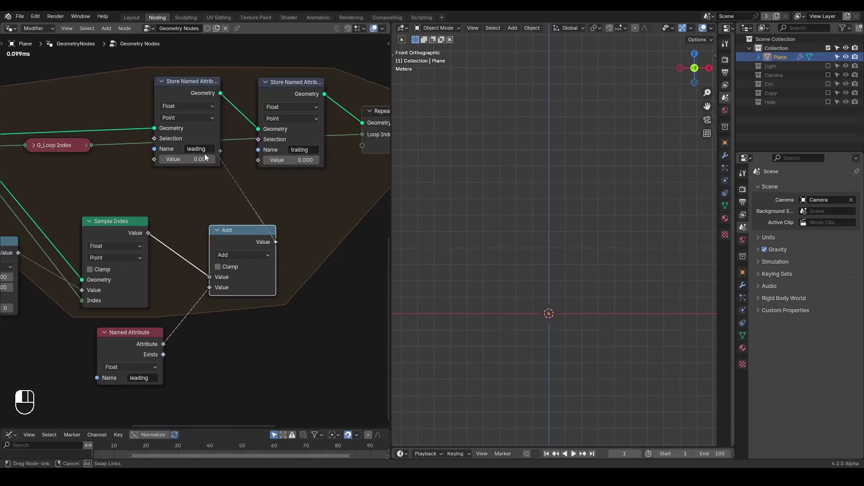
{"action": "left_click_drag", "start_coordinate": [159, 160], "coordinate": [159, 160]}
Move the nodes feeding the "leading" Store Named Attribute back along the tree to make room ahead of it
{"action": "scroll", "coordinate": [217, 261], "scroll_direction": "down", "scroll_amount": 5}
{"action": "left_click_drag", "start_coordinate": [270, 209], "coordinate": [129, 297]}
{"action": "middle_click_drag", "start_coordinate": [170, 209], "coordinate": [232, 210]}
{"action": "left_click_drag", "start_coordinate": [199, 134], "coordinate": [92, 198], "text": "shift"}
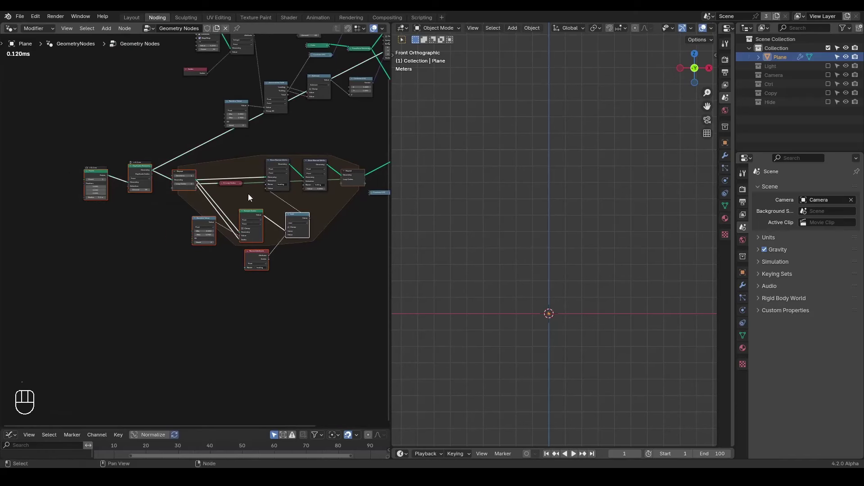
{"action": "key", "text": "g"}
{"action": "left_click", "coordinate": [158, 196]}
{"action": "left_click", "coordinate": [287, 246]}
{"action": "scroll", "coordinate": [287, 247], "scroll_direction": "up", "scroll_amount": 5}
{"action": "middle_click_drag", "start_coordinate": [288, 247], "coordinate": [297, 198]}
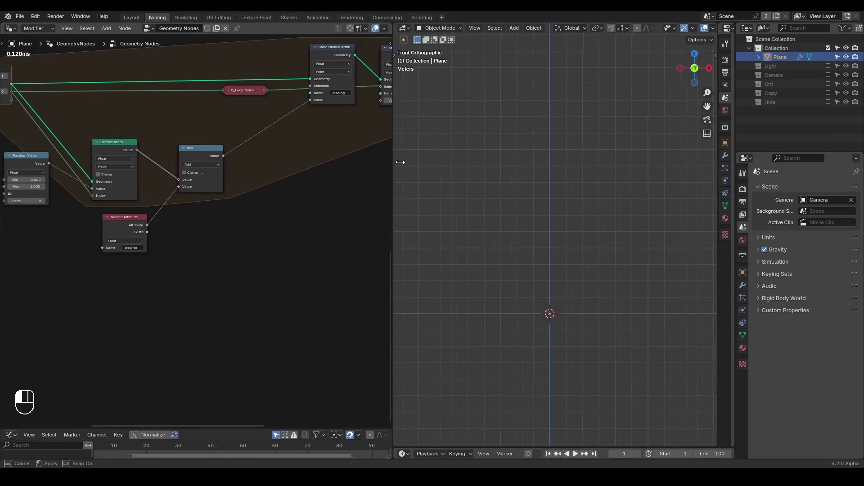
Widen the node editor area and move the collapsed G_Loop Index node closer to the Repeat input
{"action": "left_click_drag", "start_coordinate": [389, 161], "coordinate": [473, 180]}
{"action": "middle_click_drag", "start_coordinate": [373, 197], "coordinate": [359, 220]}
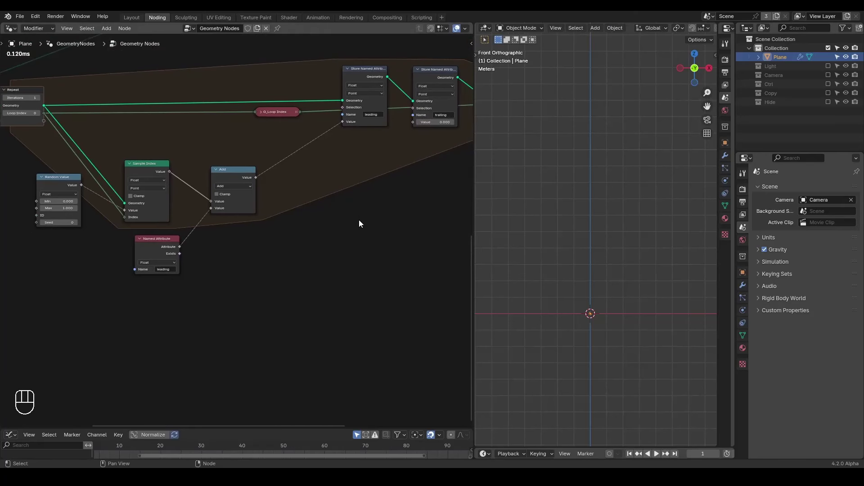
{"action": "left_click_drag", "start_coordinate": [267, 111], "coordinate": [221, 117]}
{"action": "left_click_drag", "start_coordinate": [43, 115], "coordinate": [150, 134]}
{"action": "key", "text": "Escape"}
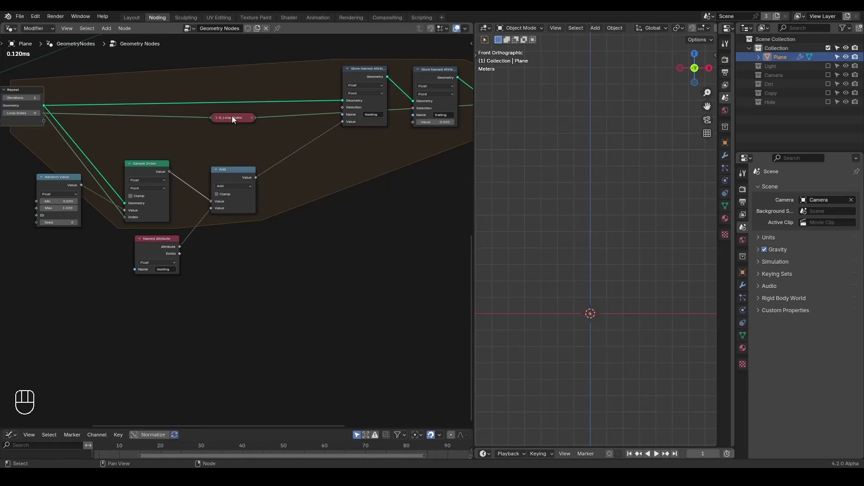
Add an Equal compare node fed by the Repeat Zone's Loop Index
{"action": "left_click_drag", "start_coordinate": [43, 115], "coordinate": [113, 124]}
{"action": "type", "text": "equal"}
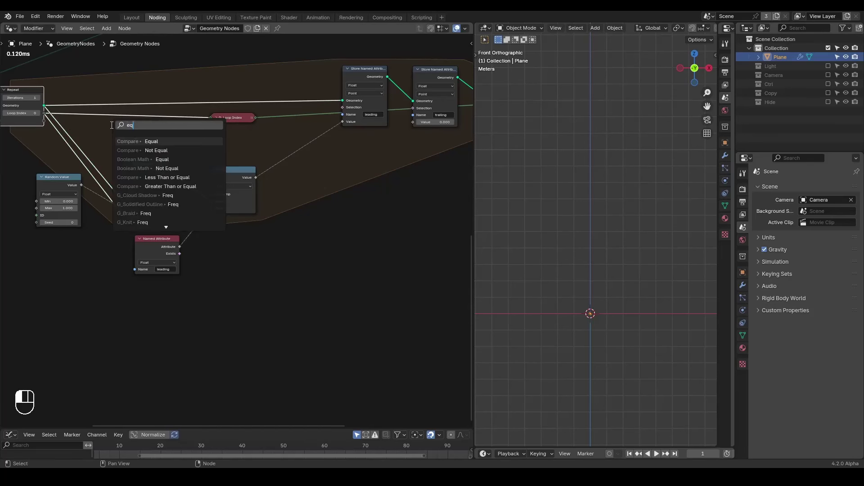
{"action": "key", "text": "Return"}
{"action": "left_click", "coordinate": [145, 140]}
Add an Index node connected to the Equal node's B input
{"action": "left_click_drag", "start_coordinate": [149, 150], "coordinate": [52, 150]}
{"action": "type", "text": "in"}
{"action": "key", "text": "BackSpace"}
{"action": "key", "text": "BackSpace"}
{"action": "type", "text": "index"}
{"action": "key", "text": "Return"}
{"action": "left_click", "coordinate": [52, 149]}
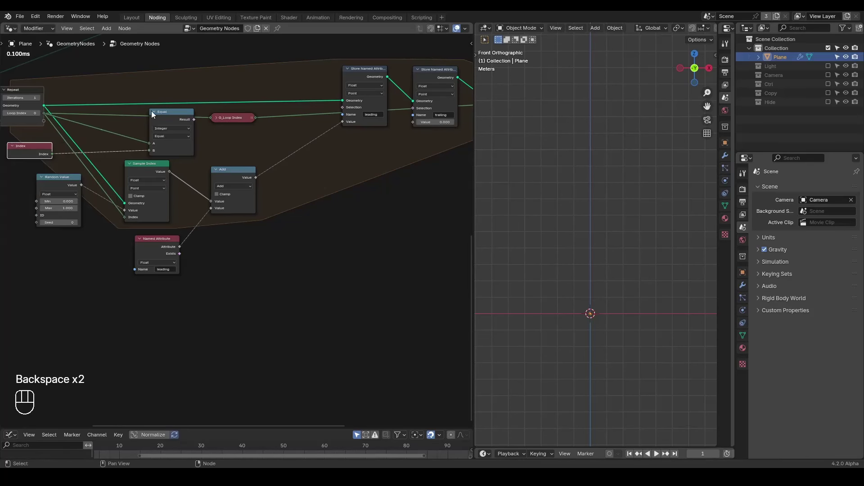
Collapse the Equal node and connect its Result to the Selection of both Store Named Attribute nodes
{"action": "left_click", "coordinate": [153, 111]}
{"action": "left_click_drag", "start_coordinate": [166, 111], "coordinate": [338, 108]}
{"action": "left_click_drag", "start_coordinate": [182, 137], "coordinate": [412, 108]}
{"action": "left_click", "coordinate": [326, 194]}
Duplicate the Add node, place the copy below the original, and cut the copy's input links
{"action": "left_click", "coordinate": [225, 178]}
{"action": "key", "text": "shift+ctrl+d"}
{"action": "left_click", "coordinate": [304, 219]}
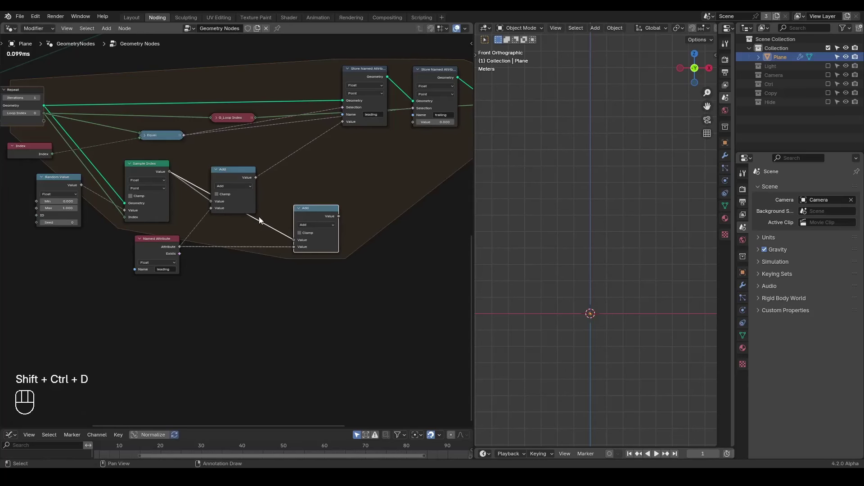
{"action": "right_click_drag", "start_coordinate": [265, 214], "coordinate": [231, 290], "text": "ctrl"}
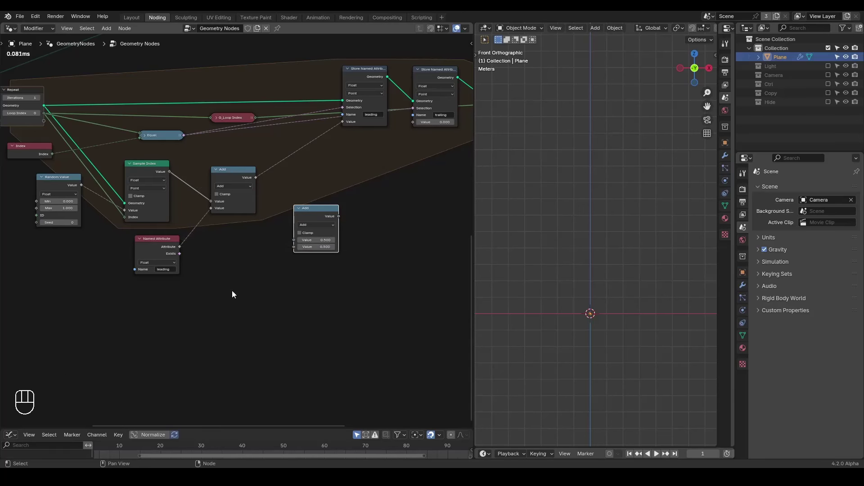
{"action": "middle_click_drag", "start_coordinate": [231, 294], "coordinate": [248, 298]}
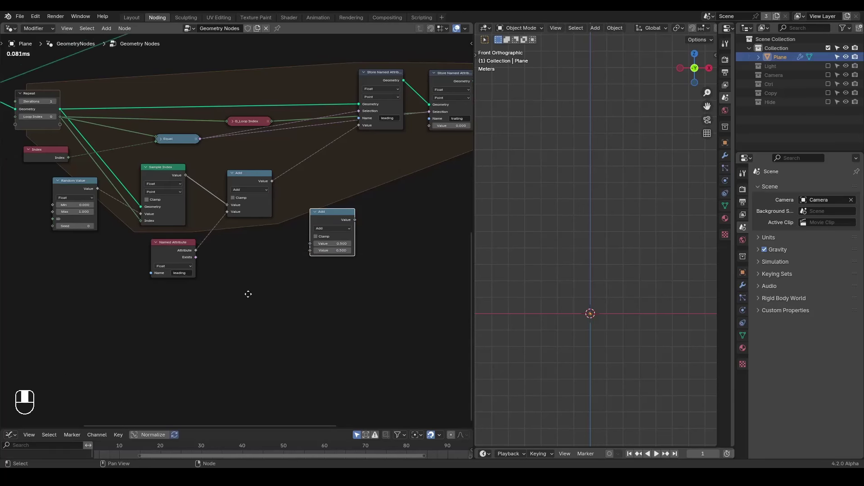
Collapse the original Add node and the Sample Index node and tidy their placement
{"action": "left_click", "coordinate": [234, 176]}
{"action": "key", "text": "h"}
{"action": "left_click_drag", "start_coordinate": [249, 179], "coordinate": [259, 180]}
{"action": "left_click", "coordinate": [145, 167]}
{"action": "left_click_drag", "start_coordinate": [164, 169], "coordinate": [177, 172]}
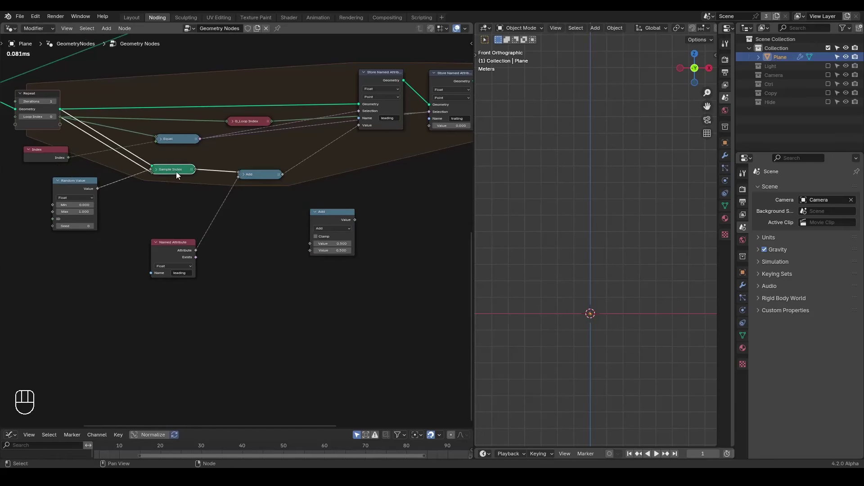
Duplicate Sample Index twice with its links, routing the "leading" Named Attribute through the first copy into Add's second Value
{"action": "key", "text": "shift+ctrl+d"}
{"action": "left_click", "coordinate": [175, 201]}
{"action": "middle_click_drag", "start_coordinate": [179, 207], "coordinate": [194, 209]}
{"action": "scroll", "coordinate": [199, 234], "scroll_direction": "up", "scroll_amount": 1}
{"action": "left_click_drag", "start_coordinate": [198, 246], "coordinate": [251, 180]}
{"action": "left_click_drag", "start_coordinate": [186, 200], "coordinate": [191, 193]}
{"action": "left_click", "coordinate": [211, 226]}
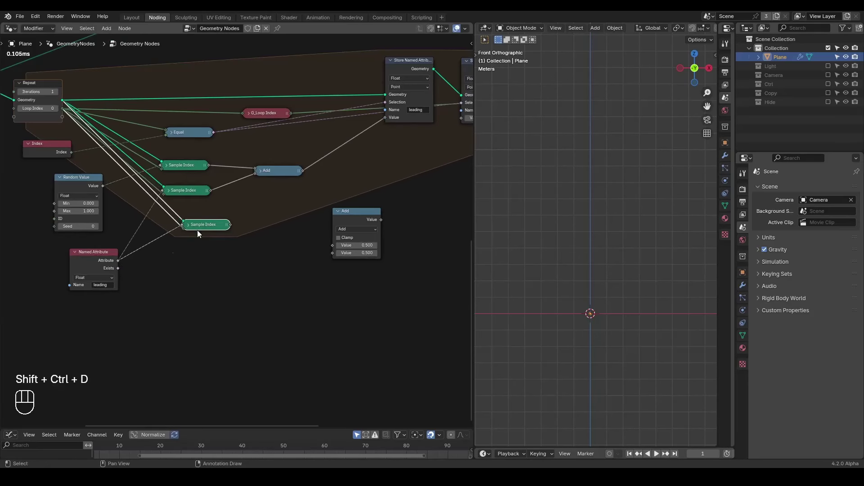
Duplicate the Named Attribute node, name it "trailing", and connect it to the third Sample Index's Value
{"action": "middle_click_drag", "start_coordinate": [165, 257], "coordinate": [231, 247]}
{"action": "scroll", "coordinate": [232, 247], "scroll_direction": "up", "scroll_amount": 1}
{"action": "left_click_drag", "start_coordinate": [151, 242], "coordinate": [138, 235]}
{"action": "key", "text": "shift+d"}
{"action": "left_click", "coordinate": [137, 310]}
{"action": "left_click", "coordinate": [162, 344]}
{"action": "type", "text": "trailing"}
{"action": "key", "text": "Return"}
{"action": "left_click_drag", "start_coordinate": [167, 316], "coordinate": [247, 215]}
{"action": "middle_click_drag", "start_coordinate": [367, 260], "coordinate": [311, 273]}
{"action": "left_click_drag", "start_coordinate": [224, 224], "coordinate": [216, 226]}
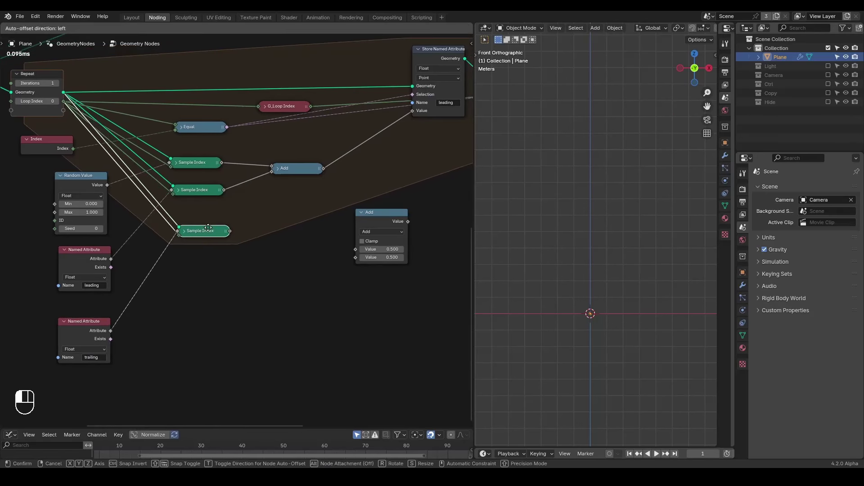
{"action": "left_click", "coordinate": [209, 230]}
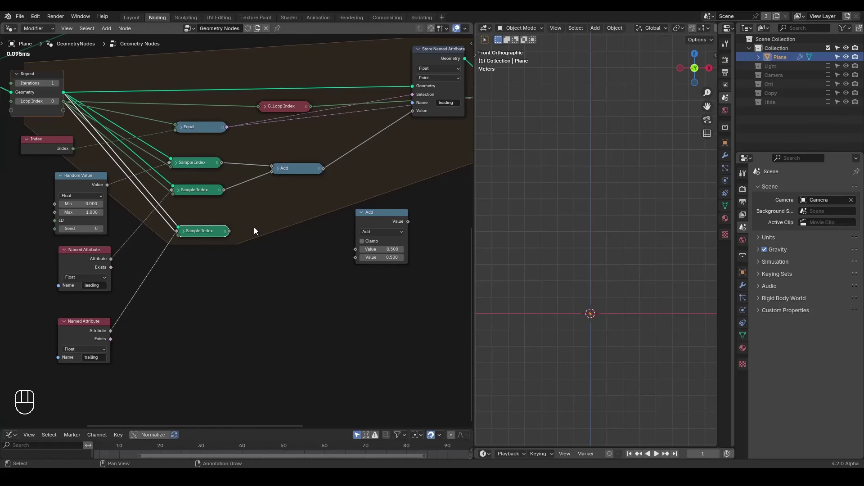
{"action": "middle_click_drag", "start_coordinate": [254, 227], "coordinate": [237, 235]}
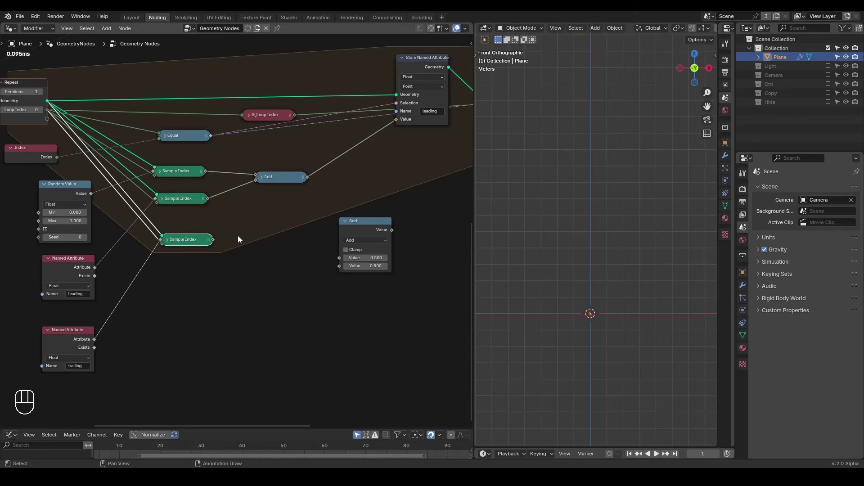
{"action": "middle_click_drag", "start_coordinate": [238, 236], "coordinate": [267, 225]}
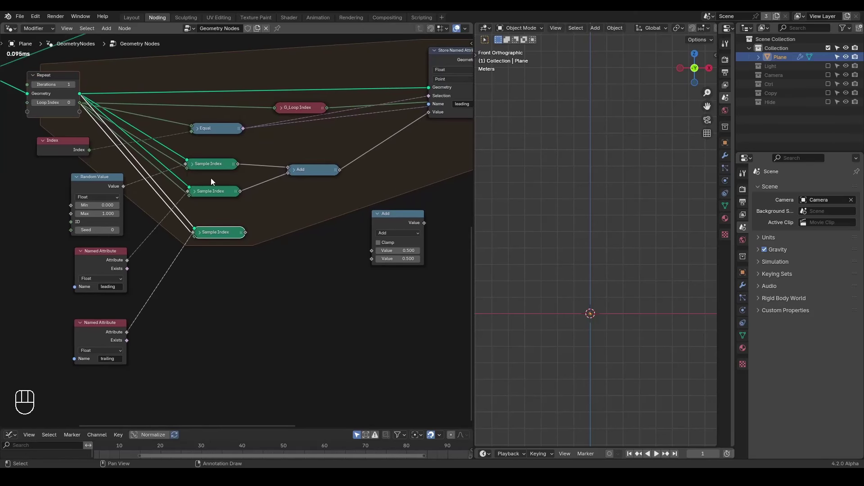
Add a Math Subtract node fed by the Repeat Zone's Loop Index and set its second value to 1
{"action": "left_click_drag", "start_coordinate": [80, 104], "coordinate": [133, 141]}
{"action": "type", "text": "subtra"}
{"action": "key", "text": "Return"}
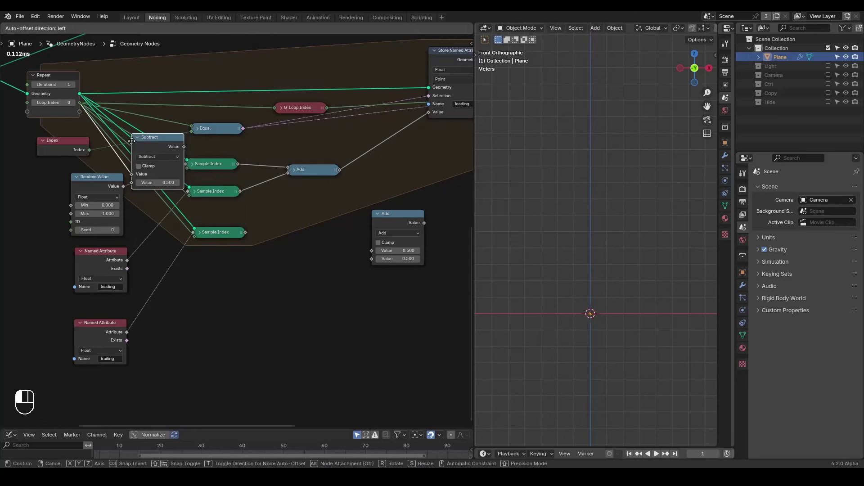
{"action": "left_click", "coordinate": [97, 122]}
{"action": "double_click", "coordinate": [129, 164]}
{"action": "type", "text": "1"}
Connect the Subtract result to the Index inputs of the second and third Sample Index nodes
{"action": "left_click_drag", "start_coordinate": [156, 128], "coordinate": [174, 171]}
{"action": "left_click_drag", "start_coordinate": [186, 202], "coordinate": [185, 202]}
{"action": "left_click_drag", "start_coordinate": [152, 128], "coordinate": [191, 238]}
Collapse the Random Value and Subtract nodes and arrange them beside the Sample Index nodes
{"action": "middle_click_drag", "start_coordinate": [116, 121], "coordinate": [195, 164]}
{"action": "scroll", "coordinate": [195, 164], "scroll_direction": "up", "scroll_amount": 2}
{"action": "left_click", "coordinate": [184, 159]}
{"action": "left_click_drag", "start_coordinate": [185, 160], "coordinate": [175, 247]}
{"action": "left_click", "coordinate": [151, 230]}
{"action": "left_click_drag", "start_coordinate": [202, 217], "coordinate": [199, 281]}
{"action": "middle_click_drag", "start_coordinate": [368, 316], "coordinate": [221, 250]}
{"action": "scroll", "coordinate": [182, 254], "scroll_direction": "down", "scroll_amount": 1}
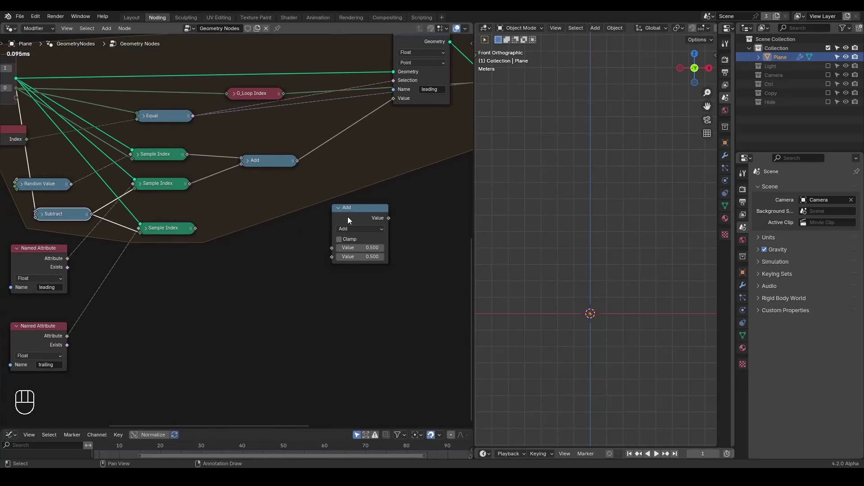
Feed the second and third Sample Index outputs into the copied Add node and connect its result to the "trailing" Store Named Attribute's Value
{"action": "left_click_drag", "start_coordinate": [347, 217], "coordinate": [267, 217]}
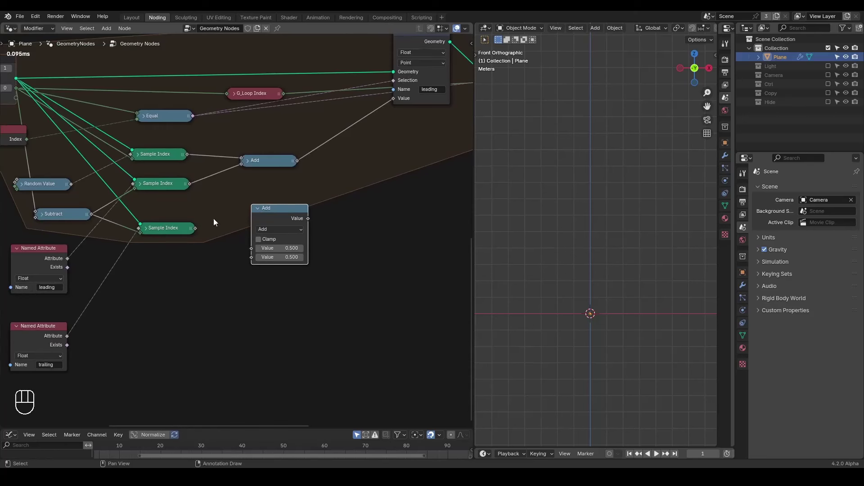
{"action": "left_click_drag", "start_coordinate": [166, 226], "coordinate": [163, 244]}
{"action": "middle_click_drag", "start_coordinate": [164, 245], "coordinate": [194, 242]}
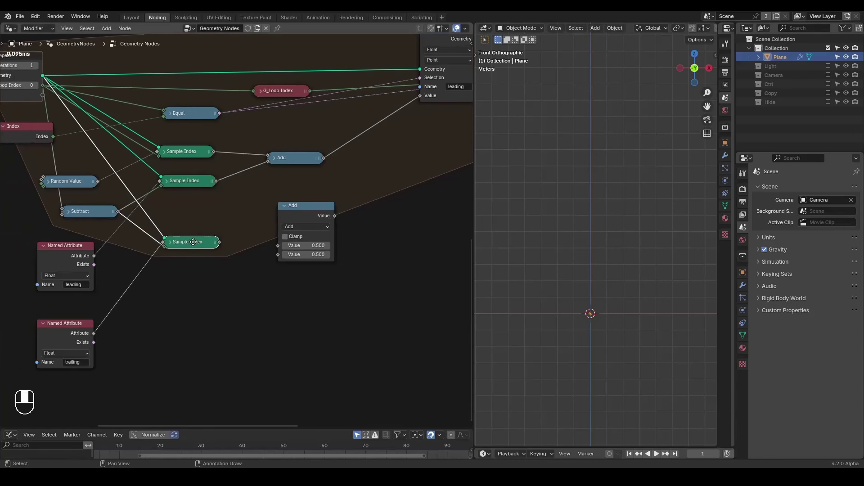
{"action": "left_click_drag", "start_coordinate": [220, 242], "coordinate": [278, 254]}
{"action": "left_click_drag", "start_coordinate": [217, 182], "coordinate": [225, 186]}
{"action": "left_click_drag", "start_coordinate": [282, 244], "coordinate": [280, 245]}
{"action": "middle_click_drag", "start_coordinate": [377, 203], "coordinate": [209, 244]}
{"action": "left_click_drag", "start_coordinate": [167, 255], "coordinate": [337, 138]}
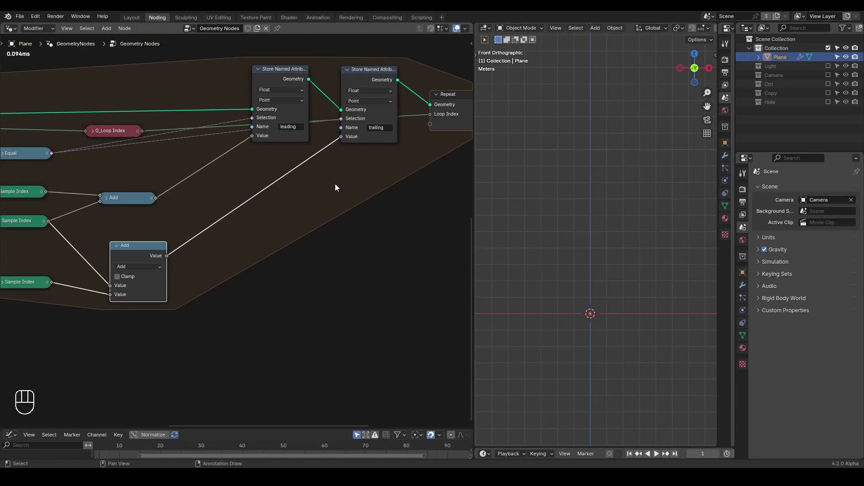
Expand the Combine XYZ node feeding Set Position and place a copy of the "leading" Named Attribute node near it
{"action": "middle_click_drag", "start_coordinate": [353, 197], "coordinate": [195, 223]}
{"action": "scroll", "coordinate": [235, 206], "scroll_direction": "down", "scroll_amount": 1}
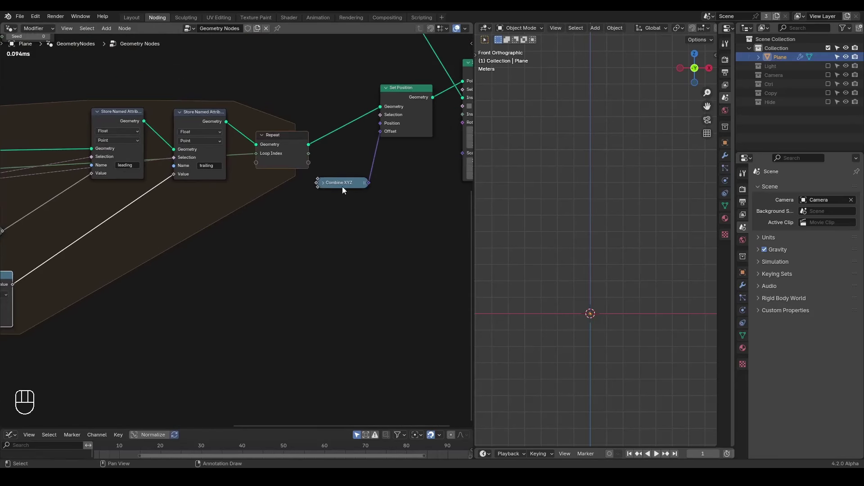
{"action": "left_click", "coordinate": [323, 182]}
{"action": "scroll", "coordinate": [310, 216], "scroll_direction": "down", "scroll_amount": 4}
{"action": "left_click", "coordinate": [38, 246]}
{"action": "key", "text": "shift+d"}
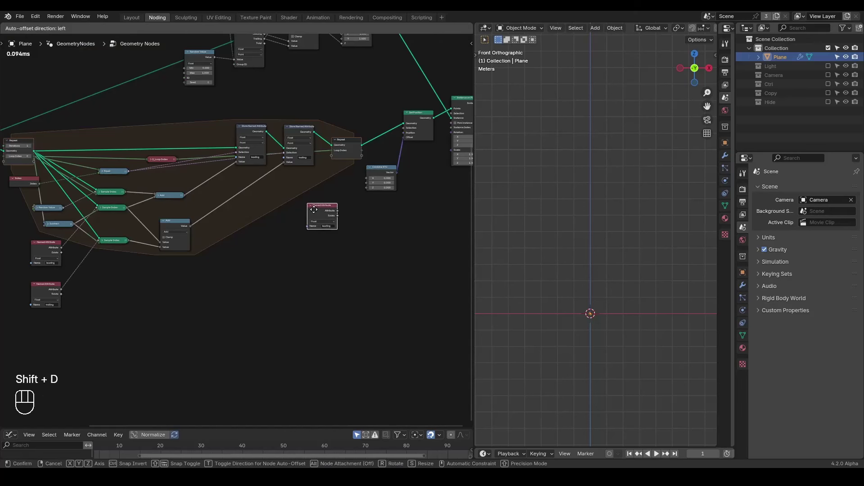
{"action": "left_click", "coordinate": [315, 214]}
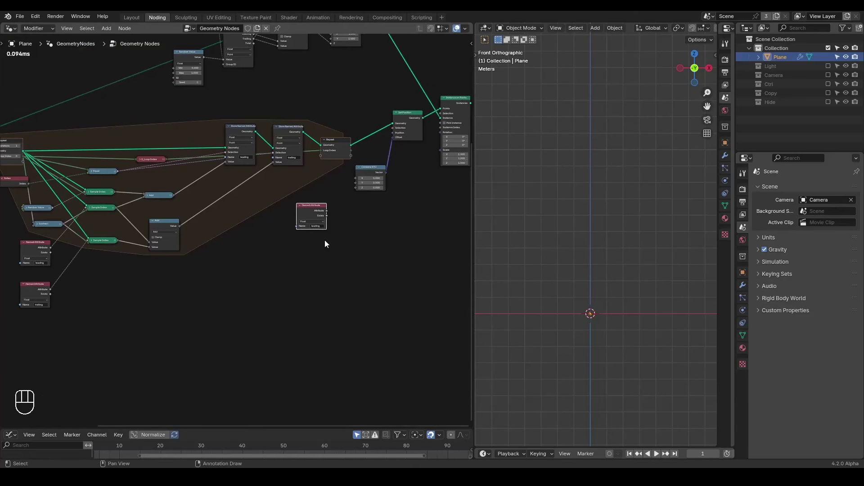
{"action": "middle_click_drag", "start_coordinate": [324, 239], "coordinate": [294, 243]}
{"action": "scroll", "coordinate": [294, 243], "scroll_direction": "up", "scroll_amount": 4}
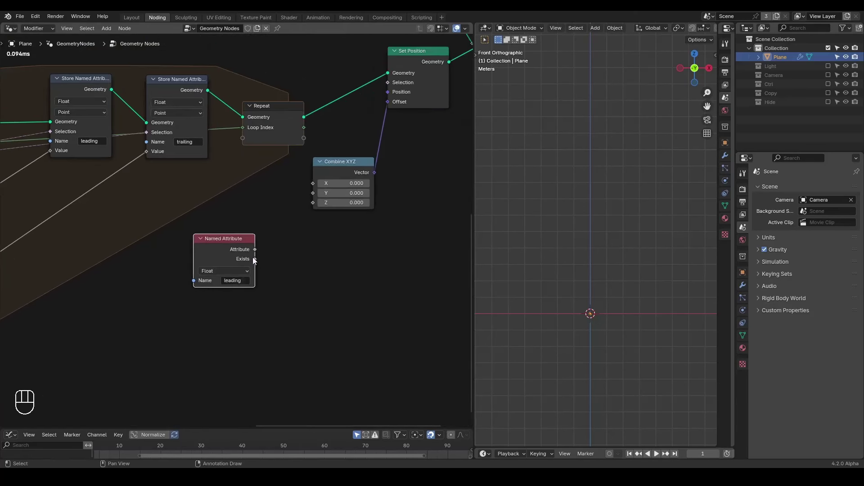
Examine how Accumulate Field drives the expanded Combine XYZ node in the original setup above
{"action": "left_click_drag", "start_coordinate": [255, 251], "coordinate": [293, 232]}
{"action": "right_click", "coordinate": [293, 232]}
{"action": "middle_click_drag", "start_coordinate": [172, 168], "coordinate": [446, 79]}
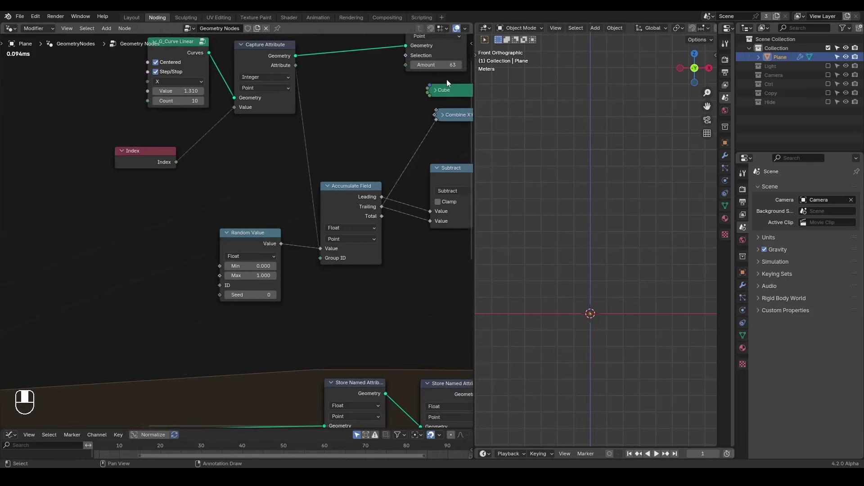
{"action": "middle_click_drag", "start_coordinate": [372, 168], "coordinate": [164, 179]}
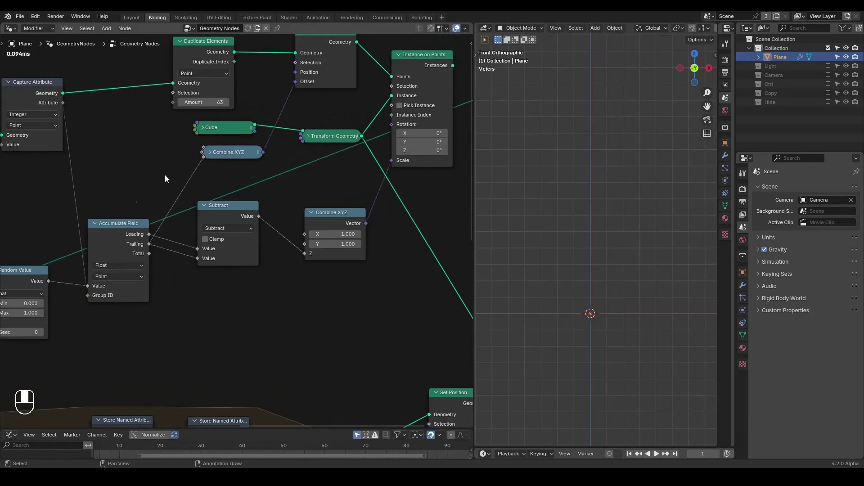
{"action": "left_click", "coordinate": [209, 152]}
{"action": "scroll", "coordinate": [271, 304], "scroll_direction": "down", "scroll_amount": 2}
{"action": "middle_click_drag", "start_coordinate": [271, 309], "coordinate": [231, 141]}
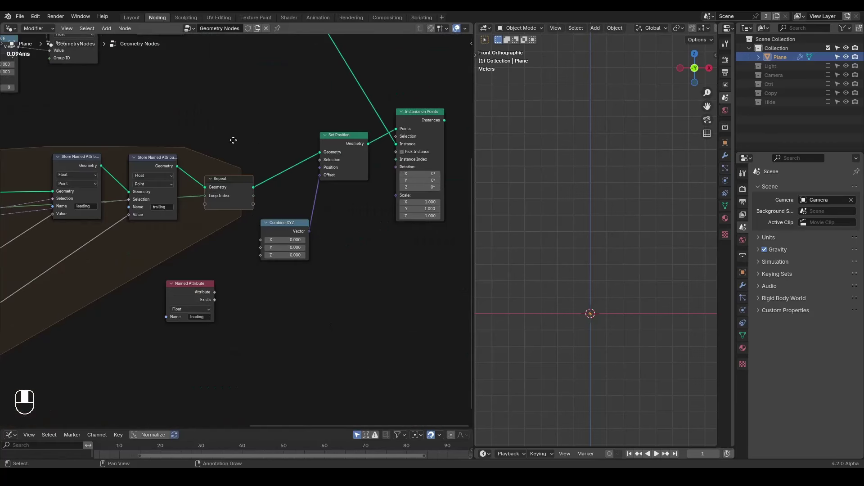
{"action": "middle_click_drag", "start_coordinate": [262, 207], "coordinate": [284, 272]}
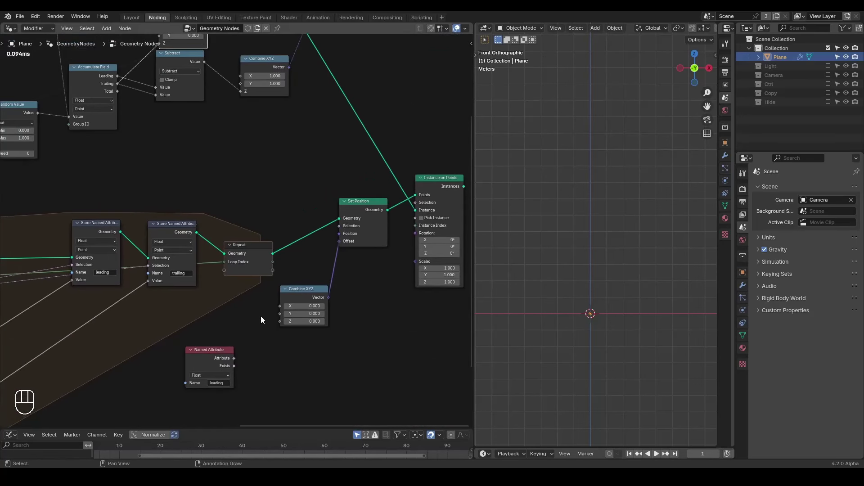
Duplicate the "leading" Named Attribute as "trailing" and connect its Attribute to Combine XYZ's Z
{"action": "left_click", "coordinate": [227, 382]}
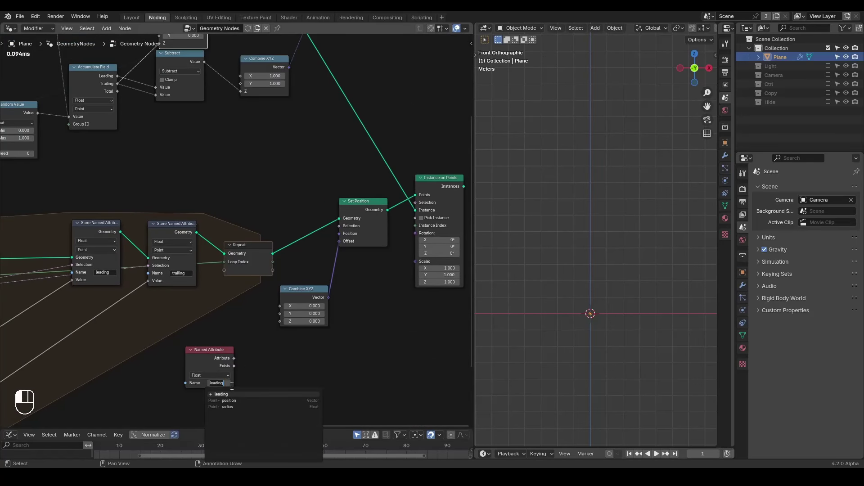
{"action": "key", "text": "Return"}
{"action": "middle_click_drag", "start_coordinate": [233, 373], "coordinate": [244, 241]}
{"action": "key", "text": "shift+d"}
{"action": "left_click", "coordinate": [207, 307]}
{"action": "left_click", "coordinate": [225, 331]}
{"action": "type", "text": "trai"}
{"action": "key", "text": "Return"}
{"action": "left_click_drag", "start_coordinate": [245, 302], "coordinate": [264, 260]}
Reposition the Instance on Points and Set Position nodes, and link Set Position's Geometry to the tree's output
{"action": "left_click_drag", "start_coordinate": [295, 194], "coordinate": [296, 193]}
{"action": "middle_click_drag", "start_coordinate": [319, 223], "coordinate": [235, 276]}
{"action": "scroll", "coordinate": [248, 282], "scroll_direction": "down", "scroll_amount": 4}
{"action": "middle_click_drag", "start_coordinate": [379, 186], "coordinate": [331, 252]}
{"action": "left_click", "coordinate": [311, 202]}
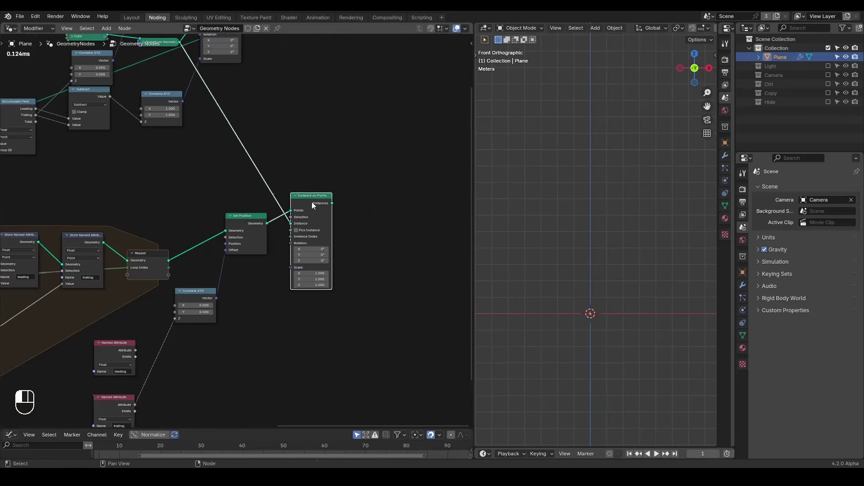
{"action": "left_click_drag", "start_coordinate": [312, 202], "coordinate": [342, 221]}
{"action": "left_click", "coordinate": [242, 217], "text": "alt+shift"}
{"action": "left_click_drag", "start_coordinate": [250, 220], "coordinate": [268, 240]}
{"action": "scroll", "coordinate": [291, 109], "scroll_direction": "down", "scroll_amount": 4}
{"action": "left_click_drag", "start_coordinate": [284, 71], "coordinate": [399, 206]}
{"action": "middle_click_drag", "start_coordinate": [255, 329], "coordinate": [321, 234]}
{"action": "scroll", "coordinate": [320, 234], "scroll_direction": "up", "scroll_amount": 6}
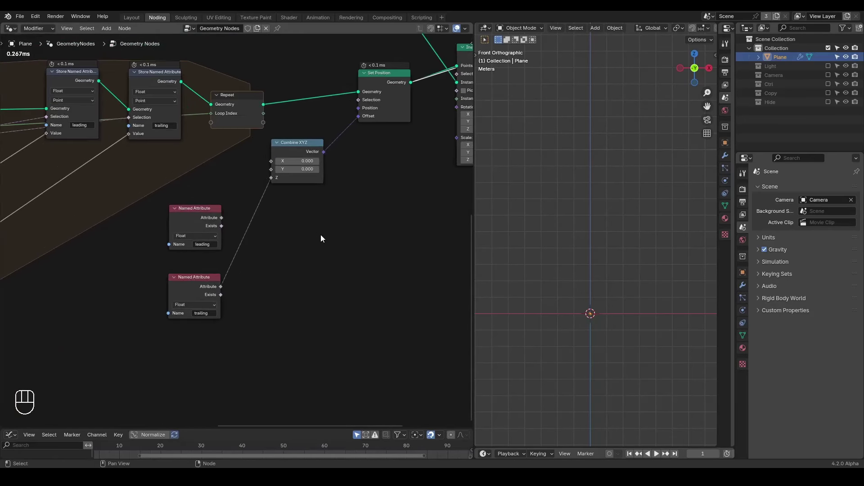
Add a Math Subtract node that subtracts the "trailing" attribute from the "leading" attribute
{"action": "middle_click_drag", "start_coordinate": [202, 218], "coordinate": [214, 137]}
{"action": "scroll", "coordinate": [253, 189], "scroll_direction": "up", "scroll_amount": 2}
{"action": "left_click", "coordinate": [260, 188]}
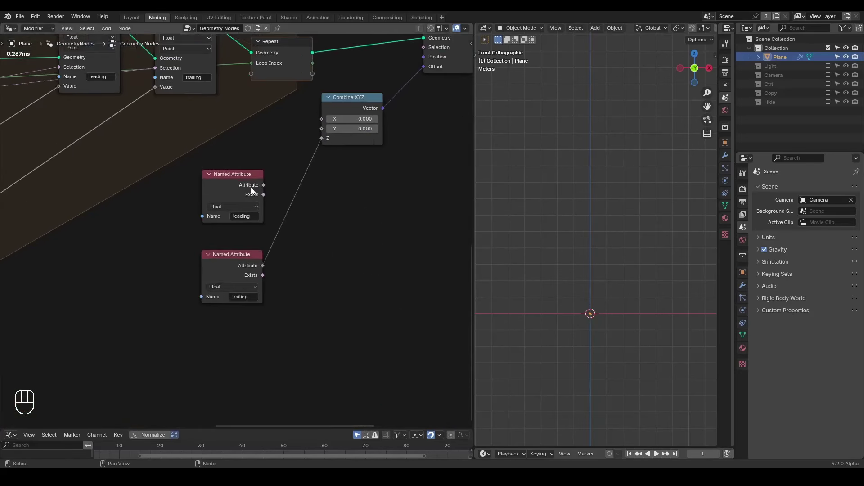
{"action": "left_click_drag", "start_coordinate": [260, 188], "coordinate": [311, 210]}
{"action": "type", "text": "subtract"}
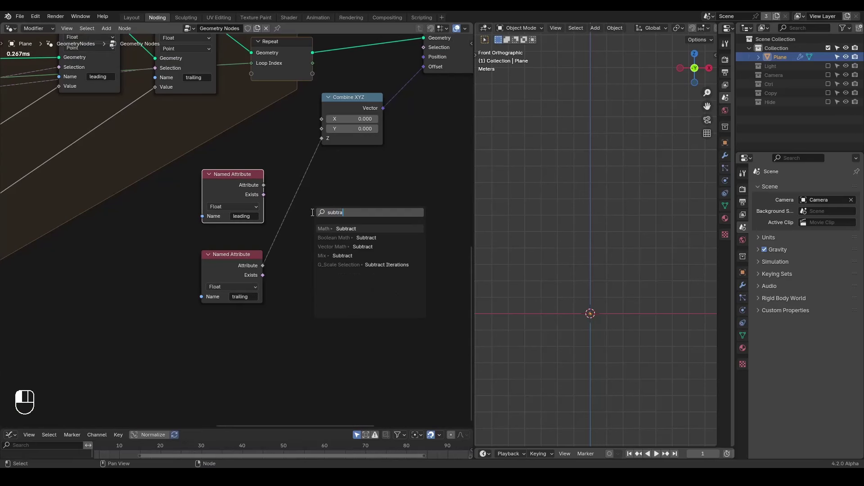
{"action": "key", "text": "Return"}
{"action": "left_click", "coordinate": [312, 212]}
{"action": "left_click_drag", "start_coordinate": [263, 266], "coordinate": [311, 261]}
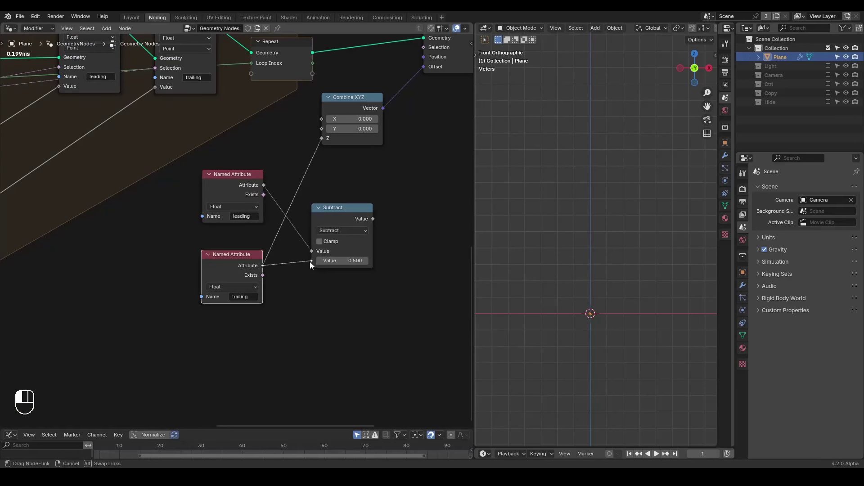
Duplicate the Combine XYZ node, connect the attribute Subtract result to its Z, and link its Vector to Instance on Points' Scale
{"action": "middle_click_drag", "start_coordinate": [344, 185], "coordinate": [313, 229]}
{"action": "middle_click_drag", "start_coordinate": [338, 261], "coordinate": [276, 269]}
{"action": "scroll", "coordinate": [276, 269], "scroll_direction": "down", "scroll_amount": 3}
{"action": "middle_click_drag", "start_coordinate": [263, 183], "coordinate": [316, 216]}
{"action": "left_click", "coordinate": [302, 210]}
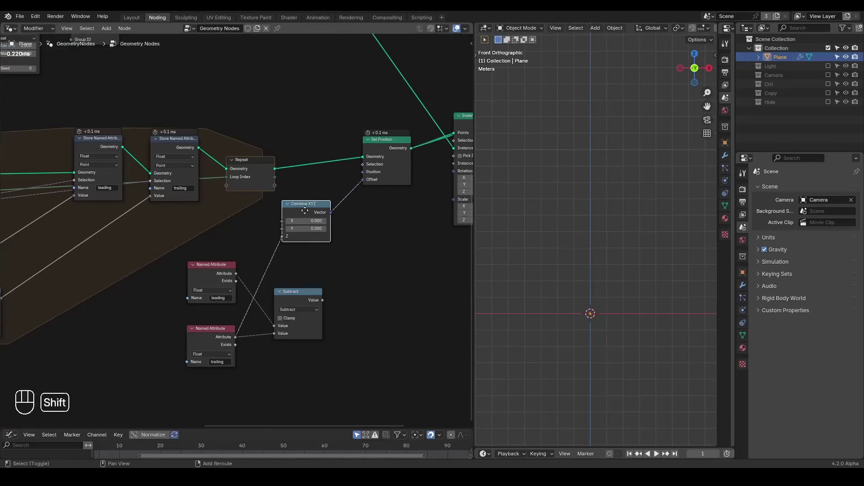
{"action": "key", "text": "shift+d"}
{"action": "left_click_drag", "start_coordinate": [322, 301], "coordinate": [376, 290]}
{"action": "left_click", "coordinate": [409, 256]}
{"action": "left_click_drag", "start_coordinate": [409, 258], "coordinate": [453, 199]}
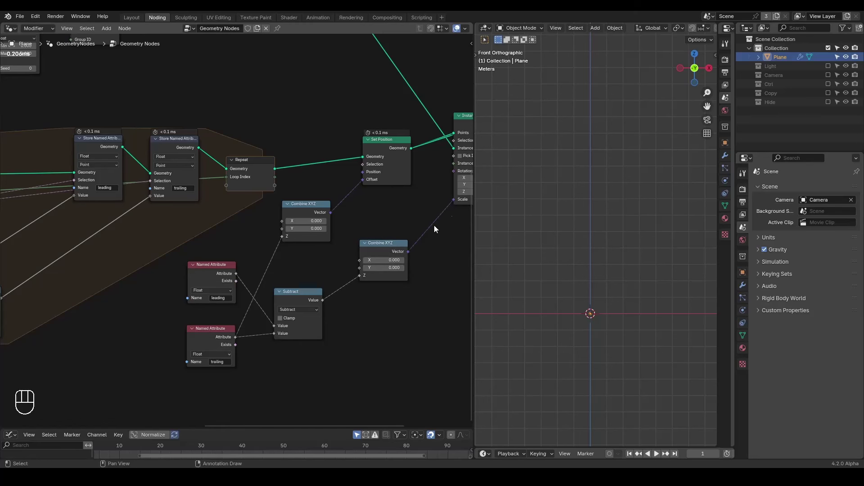
Add a Domain Size node fed by Duplicate Elements' Geometry and place it before the Repeat Zone
{"action": "left_click", "coordinate": [392, 255]}
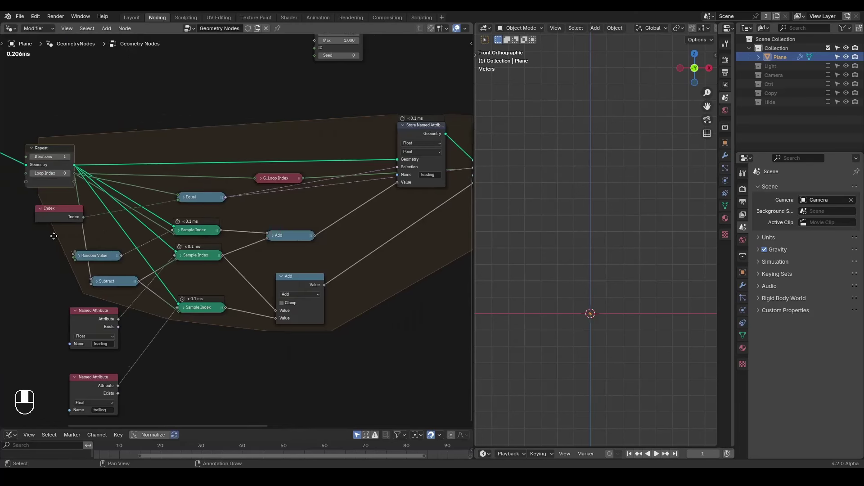
{"action": "middle_click_drag", "start_coordinate": [53, 235], "coordinate": [244, 156]}
{"action": "left_click_drag", "start_coordinate": [210, 76], "coordinate": [40, 200]}
{"action": "key", "text": "g"}
{"action": "left_click", "coordinate": [55, 111]}
{"action": "left_click_drag", "start_coordinate": [135, 173], "coordinate": [177, 141]}
{"action": "type", "text": "domain"}
{"action": "key", "text": "Return"}
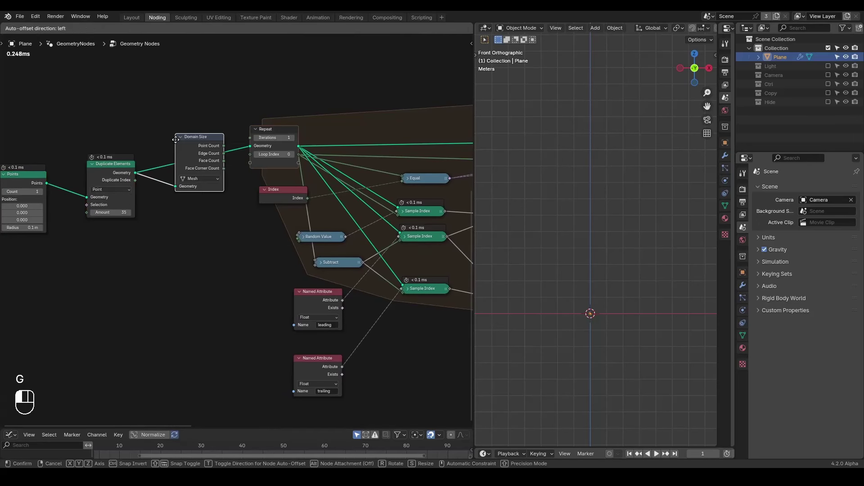
{"action": "left_click", "coordinate": [152, 115]}
Set Domain Size to Point Cloud and connect its Point Count to the Repeat Zone's Iterations
{"action": "scroll", "coordinate": [174, 137], "scroll_direction": "up", "scroll_amount": 1}
{"action": "left_click", "coordinate": [163, 133]}
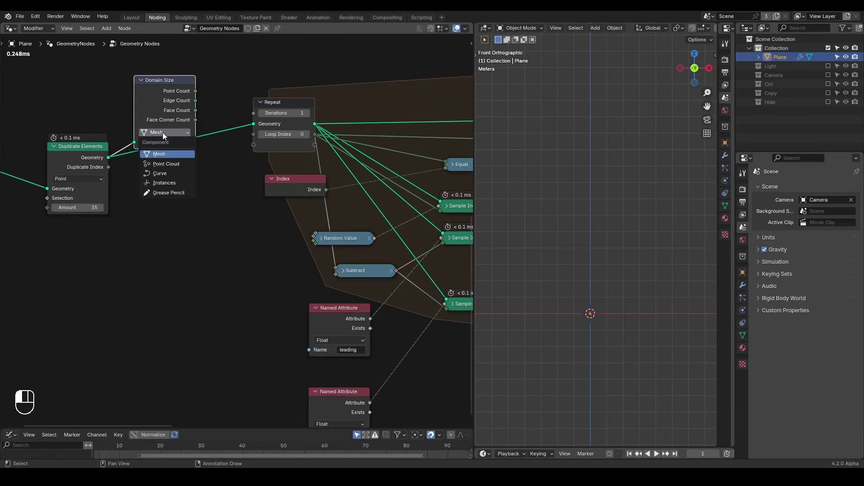
{"action": "left_click", "coordinate": [171, 166]}
{"action": "left_click_drag", "start_coordinate": [196, 91], "coordinate": [254, 113]}
Set X and Y to 1 on the Combine XYZ node that drives the instance scale
{"action": "middle_click_drag", "start_coordinate": [373, 239], "coordinate": [53, 283]}
{"action": "scroll", "coordinate": [282, 187], "scroll_direction": "down", "scroll_amount": 3}
{"action": "middle_click_drag", "start_coordinate": [355, 151], "coordinate": [332, 180]}
{"action": "left_click_drag", "start_coordinate": [375, 147], "coordinate": [390, 152], "text": "alt+shift"}
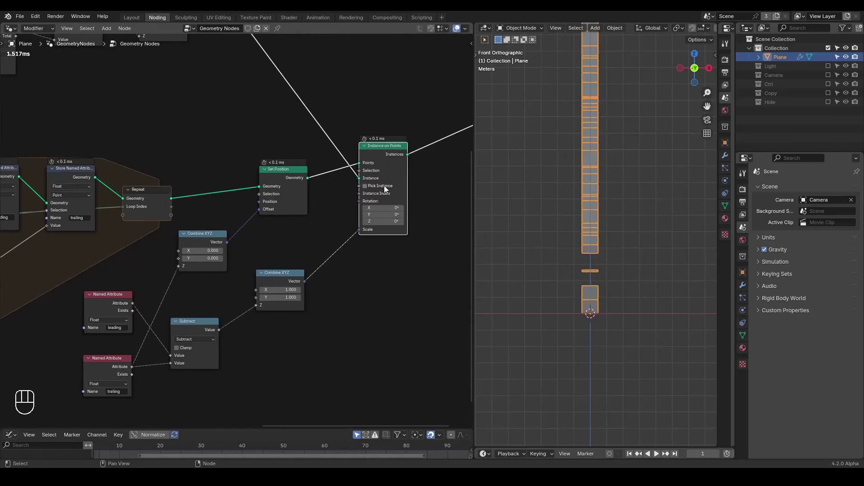
Examine the stacked blocks in the 3D viewport for gaps and overlaps
{"action": "middle_click_drag", "start_coordinate": [296, 240], "coordinate": [350, 230]}
{"action": "scroll", "coordinate": [350, 230], "scroll_direction": "down", "scroll_amount": 5}
{"action": "middle_click_drag", "start_coordinate": [321, 141], "coordinate": [375, 201]}
{"action": "middle_click_drag", "start_coordinate": [329, 256], "coordinate": [333, 203]}
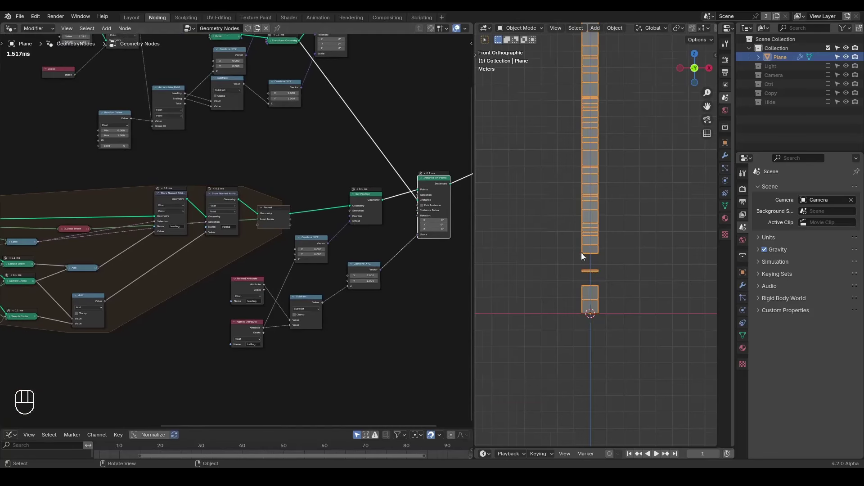
{"action": "scroll", "coordinate": [582, 253], "scroll_direction": "up", "scroll_amount": 6}
{"action": "middle_click_drag", "start_coordinate": [587, 294], "coordinate": [593, 166], "text": "shift"}
{"action": "scroll", "coordinate": [593, 244], "scroll_direction": "up", "scroll_amount": 1}
{"action": "middle_click_drag", "start_coordinate": [593, 244], "coordinate": [616, 232]}
{"action": "scroll", "coordinate": [350, 208], "scroll_direction": "up", "scroll_amount": 5}
Inspect the position and scale nodes and trace them back through the Repeat Zone's stored attributes
{"action": "middle_click_drag", "start_coordinate": [361, 301], "coordinate": [301, 237]}
{"action": "left_click_drag", "start_coordinate": [333, 200], "coordinate": [355, 204]}
{"action": "scroll", "coordinate": [336, 160], "scroll_direction": "down", "scroll_amount": 4}
{"action": "middle_click_drag", "start_coordinate": [329, 145], "coordinate": [328, 218]}
{"action": "mouse_move", "coordinate": [333, 140]}
{"action": "right_mouse_down", "text": "ctrl+alt"}
{"action": "mouse_move", "coordinate": [310, 146]}
{"action": "mouse_move", "coordinate": [319, 171]}
{"action": "right_mouse_up", "text": "ctrl+alt"}
{"action": "middle_click_drag", "start_coordinate": [284, 172], "coordinate": [377, 137]}
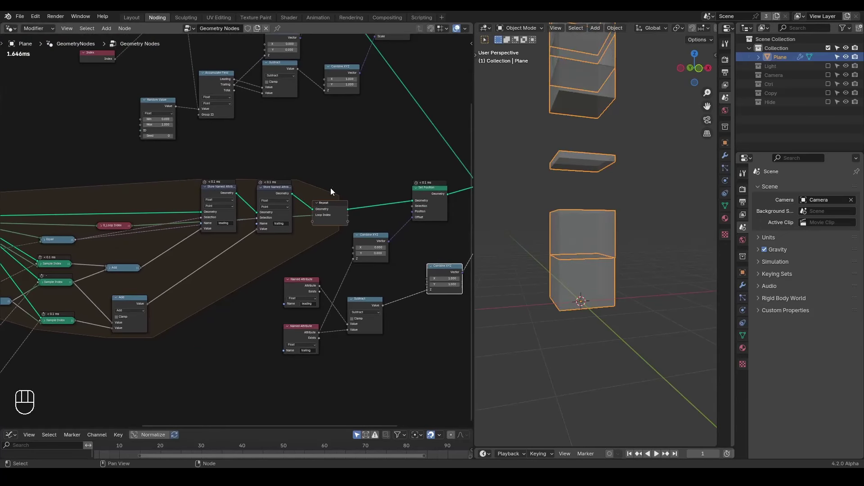
{"action": "scroll", "coordinate": [321, 287], "scroll_direction": "up", "scroll_amount": 1}
{"action": "middle_click_drag", "start_coordinate": [320, 286], "coordinate": [345, 233]}
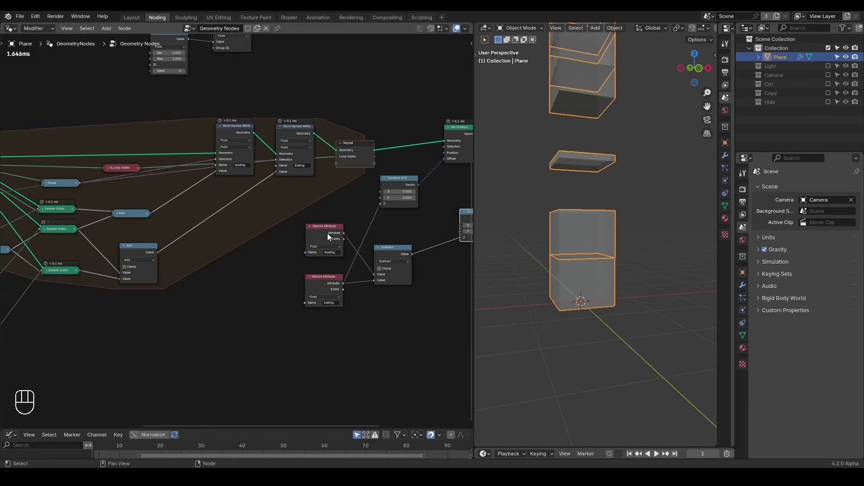
{"action": "middle_click_drag", "start_coordinate": [258, 236], "coordinate": [397, 204]}
{"action": "scroll", "coordinate": [293, 235], "scroll_direction": "up", "scroll_amount": 2}
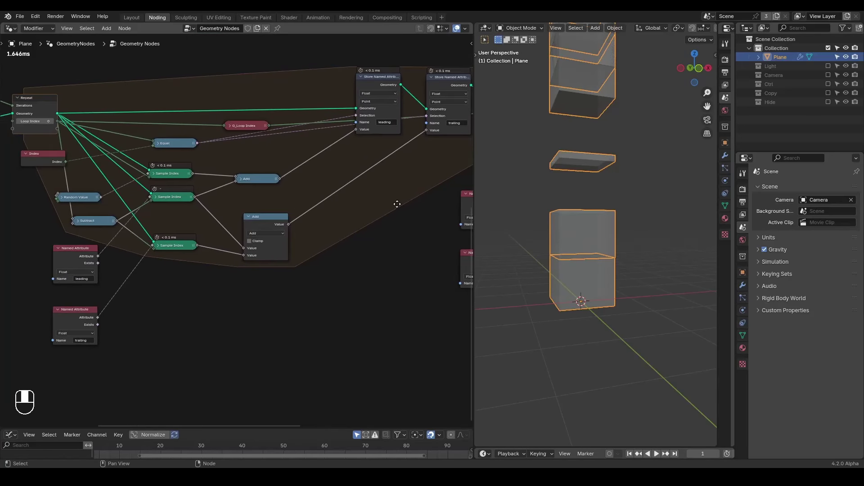
{"action": "mouse_move", "coordinate": [603, 193]}
{"action": "middle_mouse_down"}
{"action": "mouse_move", "coordinate": [591, 190]}
{"action": "mouse_move", "coordinate": [598, 189]}
{"action": "middle_mouse_up"}
Expand the Random Value node and place it outside the Repeat Zone
{"action": "middle_click_drag", "start_coordinate": [76, 199], "coordinate": [281, 214]}
{"action": "scroll", "coordinate": [281, 214], "scroll_direction": "up", "scroll_amount": 3}
{"action": "key", "text": "h"}
{"action": "left_click_drag", "start_coordinate": [267, 213], "coordinate": [184, 218]}
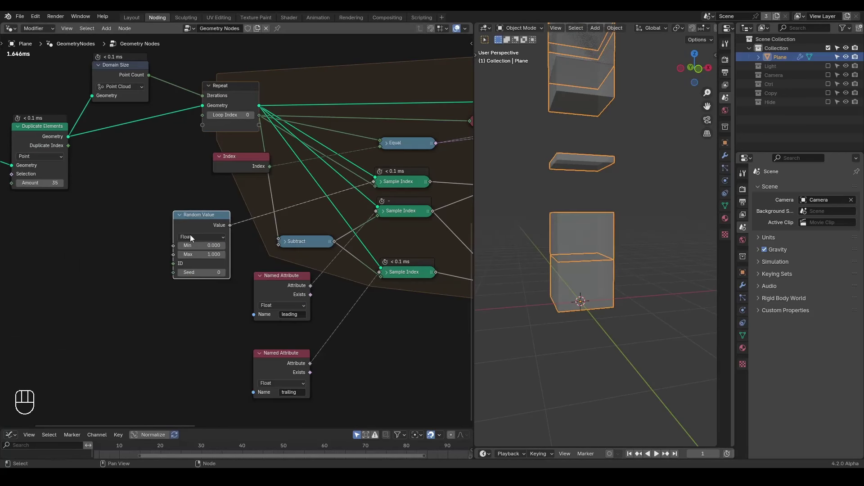
Try different Random Value seeds while watching the block stack, ending with Seed 28
{"action": "left_click", "coordinate": [223, 272]}
{"action": "left_click", "coordinate": [223, 272]}
{"action": "left_click", "coordinate": [222, 272]}
{"action": "left_click", "coordinate": [222, 272]}
{"action": "left_click", "coordinate": [223, 272]}
{"action": "left_click", "coordinate": [223, 272]}
{"action": "left_click", "coordinate": [223, 272]}
{"action": "left_click", "coordinate": [223, 272]}
{"action": "left_click_drag", "start_coordinate": [224, 272], "coordinate": [273, 273]}
{"action": "middle_click_drag", "start_coordinate": [495, 207], "coordinate": [520, 246]}
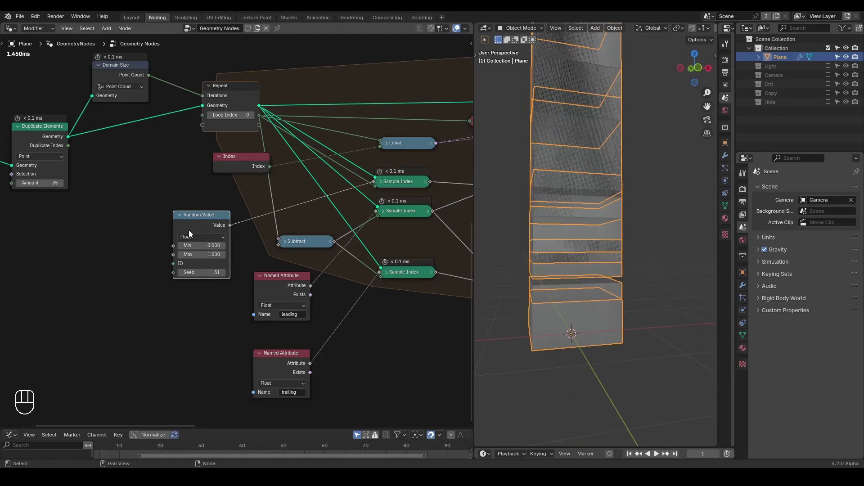
{"action": "left_click", "coordinate": [182, 272]}
{"action": "left_click", "coordinate": [182, 273]}
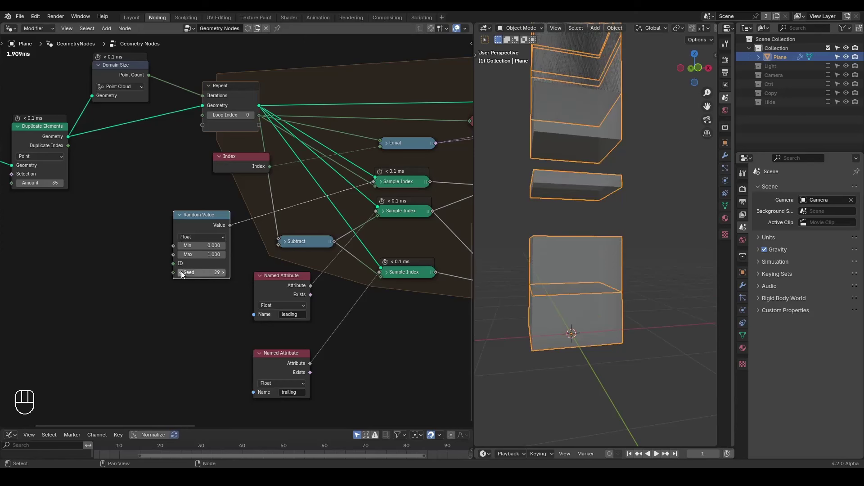
{"action": "left_click", "coordinate": [181, 273]}
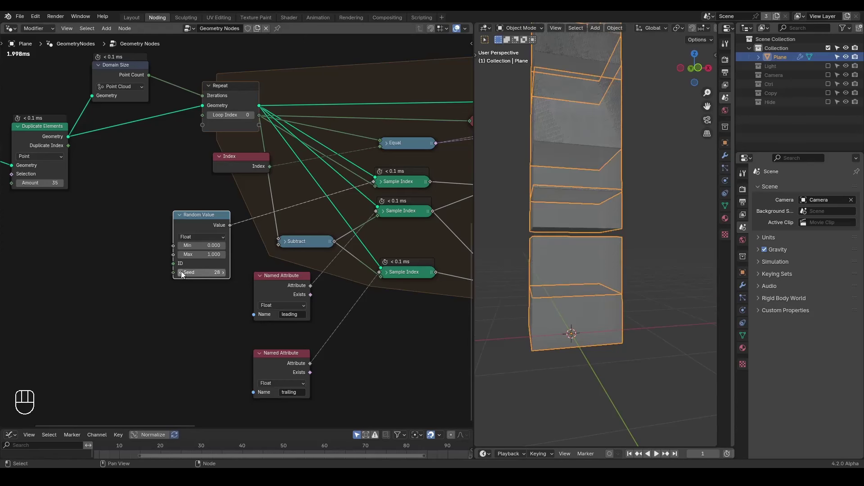
Reposition the "leading" and "trailing" Named Attribute nodes and join the collapsed Subtract node's output links with a reroute
{"action": "left_click", "coordinate": [285, 243]}
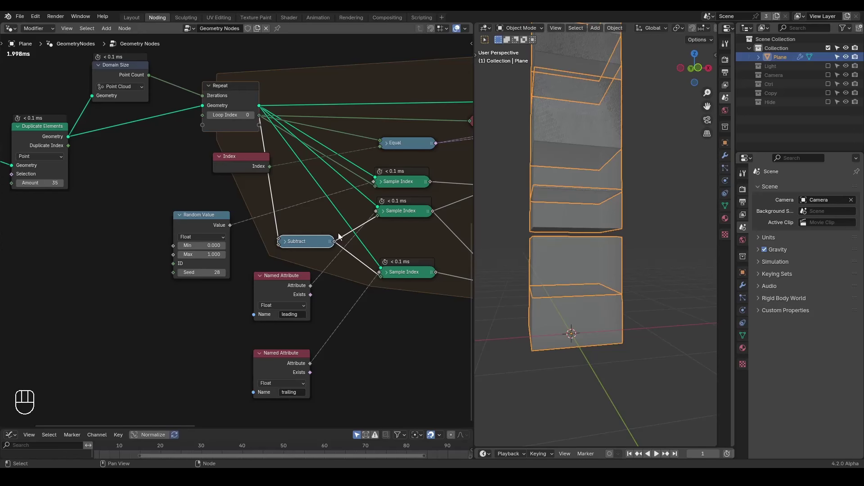
{"action": "left_click_drag", "start_coordinate": [271, 288], "coordinate": [284, 310]}
{"action": "left_click_drag", "start_coordinate": [291, 372], "coordinate": [324, 401]}
{"action": "left_click_drag", "start_coordinate": [301, 312], "coordinate": [323, 339]}
{"action": "right_click_drag", "start_coordinate": [337, 232], "coordinate": [342, 259], "text": "shift"}
{"action": "scroll", "coordinate": [311, 271], "scroll_direction": "down", "scroll_amount": 3}
{"action": "left_click_drag", "start_coordinate": [342, 103], "coordinate": [34, 251]}
{"action": "key", "text": "g"}
{"action": "left_click", "coordinate": [148, 190]}
{"action": "left_click", "coordinate": [149, 191]}
{"action": "scroll", "coordinate": [350, 251], "scroll_direction": "up", "scroll_amount": 4}
Insert a Maximum Math node with a value of 0 between Subtract and the reroute, and collapse it
{"action": "middle_click_drag", "start_coordinate": [351, 250], "coordinate": [325, 204]}
{"action": "scroll", "coordinate": [325, 206], "scroll_direction": "up", "scroll_amount": 1}
{"action": "left_click_drag", "start_coordinate": [332, 256], "coordinate": [256, 256]}
{"action": "left_click_drag", "start_coordinate": [253, 174], "coordinate": [280, 201]}
{"action": "type", "text": "max"}
{"action": "key", "text": "Return"}
{"action": "left_click", "coordinate": [288, 209]}
{"action": "left_click_drag", "start_coordinate": [318, 209], "coordinate": [308, 166], "text": "alt"}
{"action": "left_click", "coordinate": [301, 215]}
{"action": "type", "text": "0"}
{"action": "key", "text": "Return"}
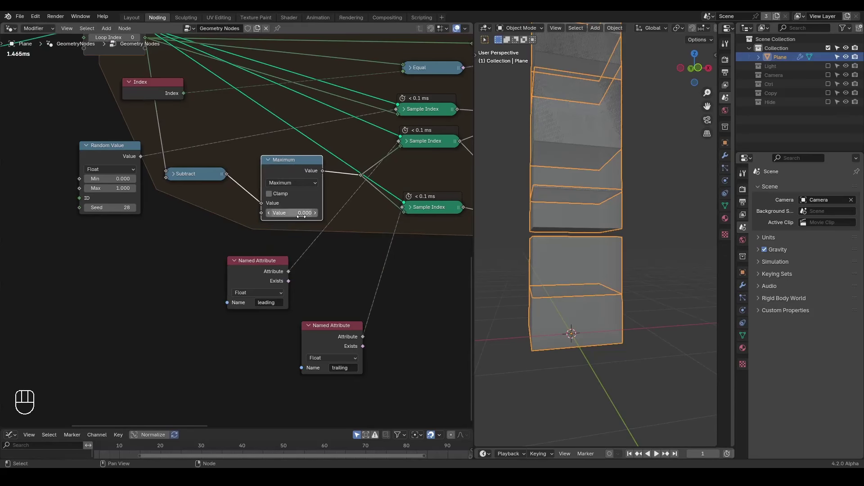
{"action": "left_click_drag", "start_coordinate": [283, 179], "coordinate": [276, 190]}
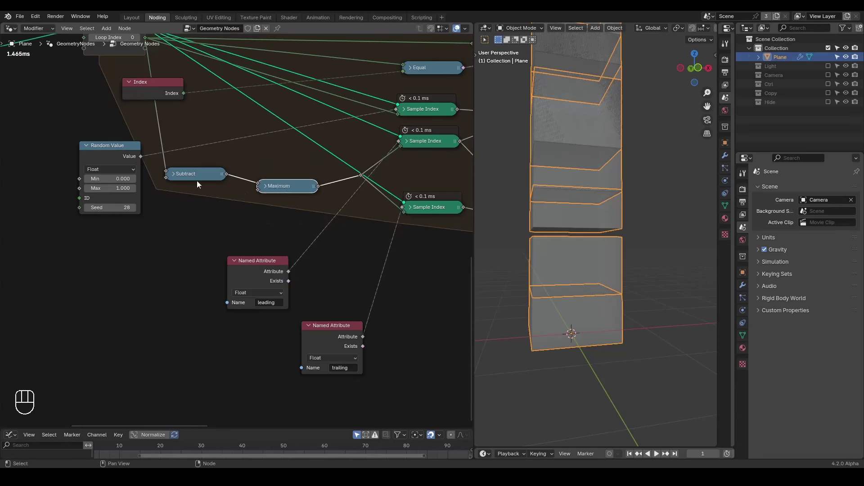
Examine how Equal, the previous-index calculation and the Sample Index nodes feed the stored attributes in the Repeat Zone
{"action": "scroll", "coordinate": [220, 215], "scroll_direction": "down", "scroll_amount": 2}
{"action": "middle_click_drag", "start_coordinate": [221, 215], "coordinate": [298, 240]}
{"action": "left_click_drag", "start_coordinate": [188, 187], "coordinate": [92, 186]}
{"action": "middle_click_drag", "start_coordinate": [322, 180], "coordinate": [372, 199]}
{"action": "left_click_drag", "start_coordinate": [146, 127], "coordinate": [129, 112]}
{"action": "left_click_drag", "start_coordinate": [62, 138], "coordinate": [105, 131]}
{"action": "middle_click_drag", "start_coordinate": [105, 131], "coordinate": [339, 133]}
{"action": "left_click_drag", "start_coordinate": [339, 139], "coordinate": [314, 141]}
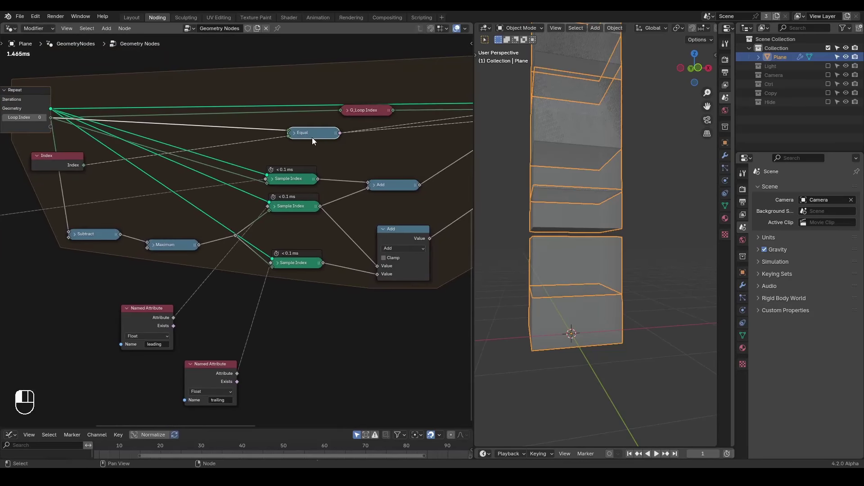
{"action": "middle_click_drag", "start_coordinate": [112, 134], "coordinate": [149, 132]}
{"action": "middle_click_drag", "start_coordinate": [253, 130], "coordinate": [244, 87]}
{"action": "left_click", "coordinate": [274, 163]}
{"action": "left_click", "coordinate": [274, 163]}
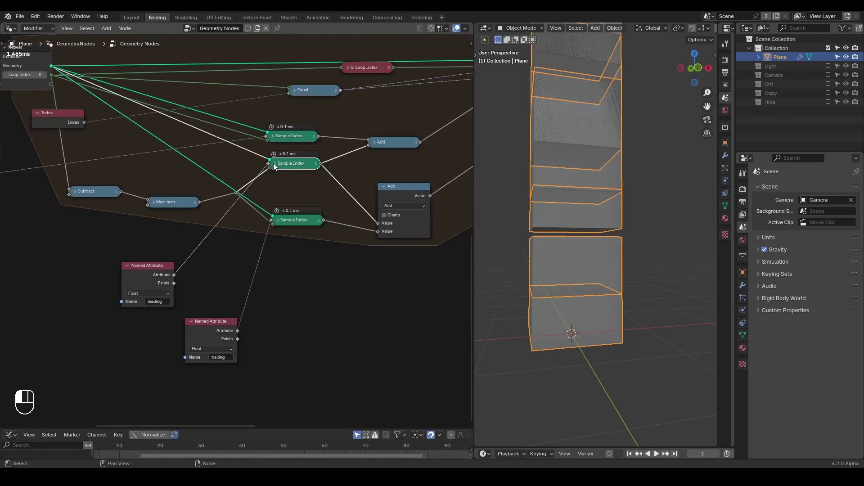
{"action": "left_click_drag", "start_coordinate": [248, 179], "coordinate": [224, 202]}
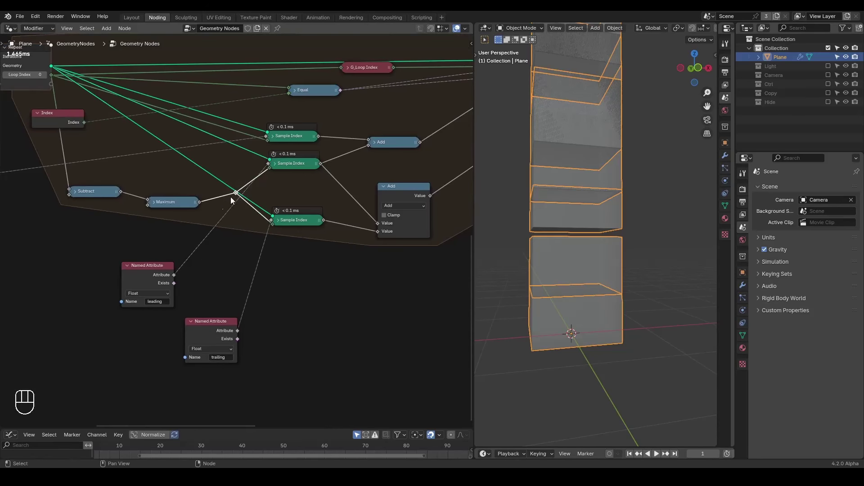
{"action": "key", "text": "g"}
{"action": "left_click", "coordinate": [222, 206]}
{"action": "middle_click_drag", "start_coordinate": [391, 187], "coordinate": [386, 239]}
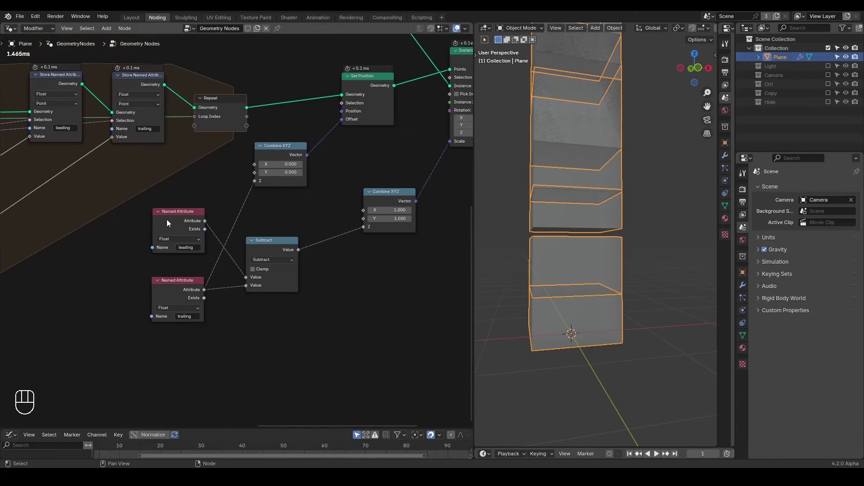
Connect a Viewer node to the Repeat Zone's output geometry and feed it the "trailing" attribute
{"action": "left_click_drag", "start_coordinate": [279, 253], "coordinate": [297, 251]}
{"action": "middle_click_drag", "start_coordinate": [311, 215], "coordinate": [306, 240]}
{"action": "left_click", "coordinate": [229, 131], "text": "ctrl+shift"}
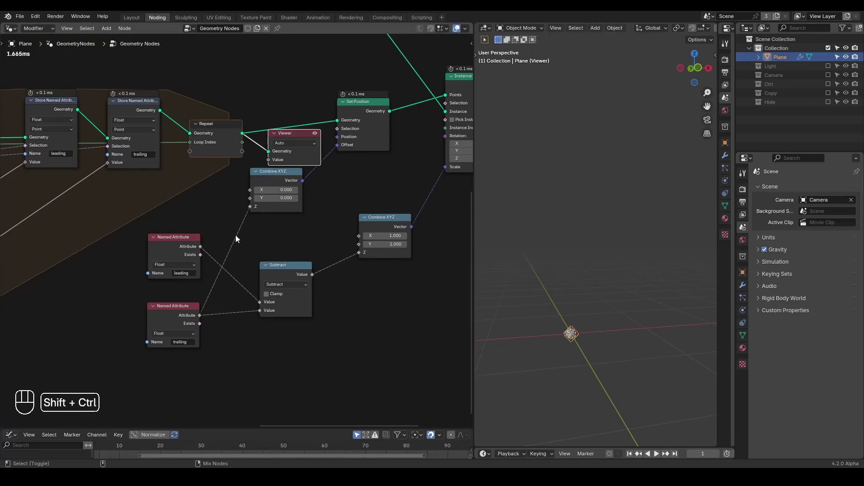
{"action": "left_click", "coordinate": [180, 313], "text": "ctrl+shift"}
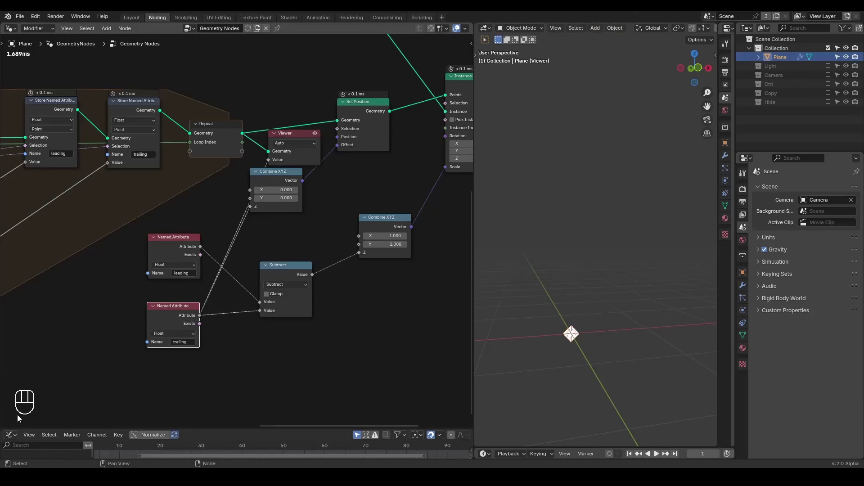
Split the node editor, turn the lower area into a Spreadsheet, and display the Instances data
{"action": "left_click_drag", "start_coordinate": [3, 425], "coordinate": [7, 201]}
{"action": "left_click", "coordinate": [9, 208]}
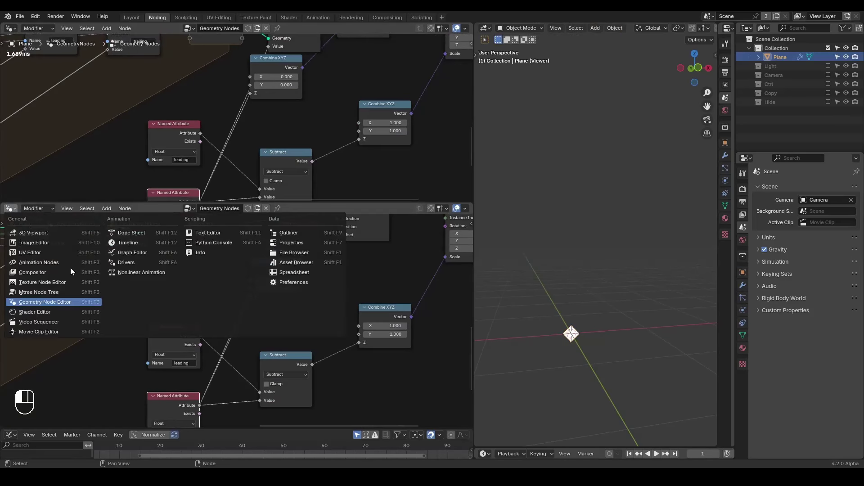
{"action": "left_click", "coordinate": [299, 274]}
{"action": "left_click", "coordinate": [36, 334]}
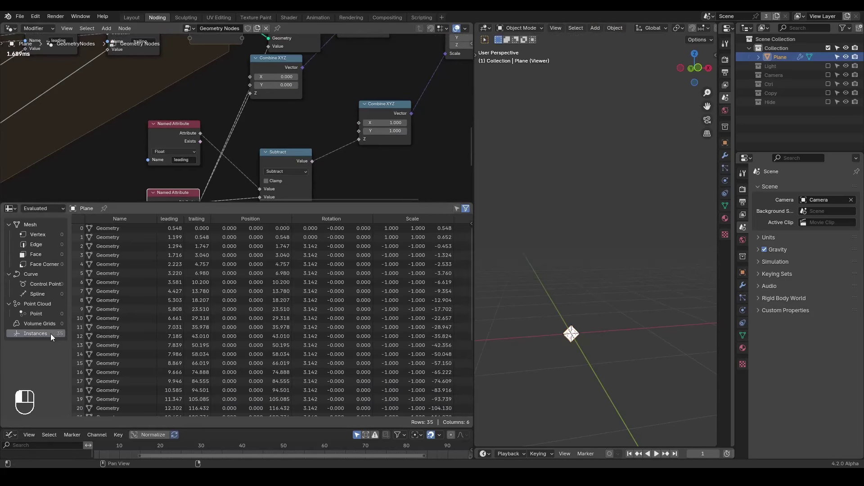
{"action": "middle_click_drag", "start_coordinate": [270, 118], "coordinate": [275, 155]}
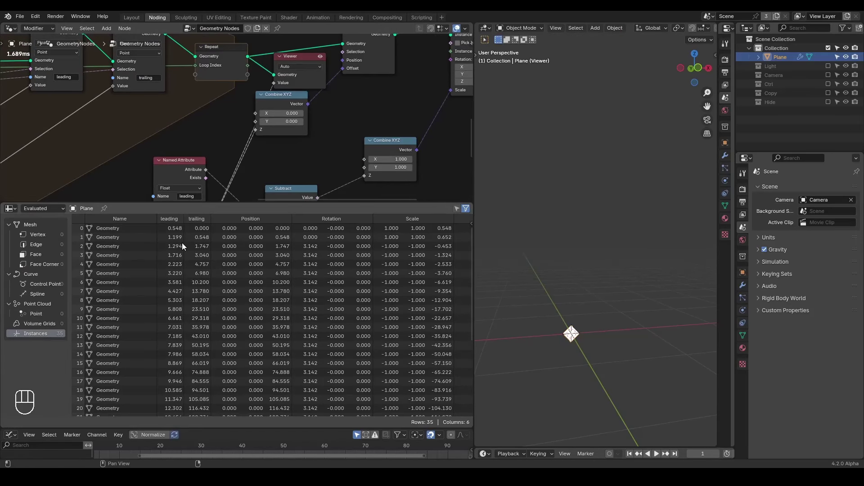
Add a reroute to Random Value's output and feed it from a new Value node set to 1 instead
{"action": "middle_click_drag", "start_coordinate": [52, 168], "coordinate": [187, 82]}
{"action": "middle_click_drag", "start_coordinate": [118, 102], "coordinate": [149, 113]}
{"action": "key", "text": "ctrl+a"}
{"action": "type", "text": "value"}
{"action": "key", "text": "Return"}
{"action": "left_click", "coordinate": [58, 167]}
{"action": "left_click", "coordinate": [82, 189]}
{"action": "type", "text": "1"}
{"action": "key", "text": "Return"}
{"action": "left_click_drag", "start_coordinate": [109, 179], "coordinate": [142, 109]}
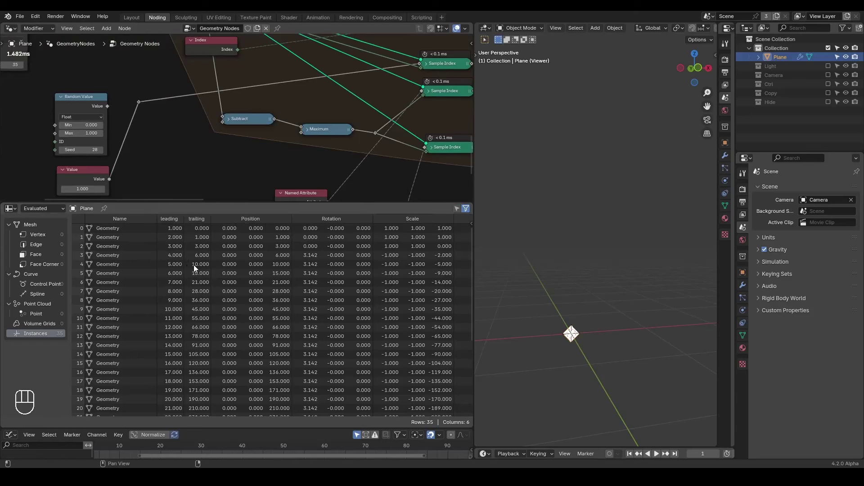
Unlink the expanded Add node from the "trailing" Store Named Attribute, and reconnect its result to the Value input
{"action": "middle_click_drag", "start_coordinate": [271, 177], "coordinate": [53, 160]}
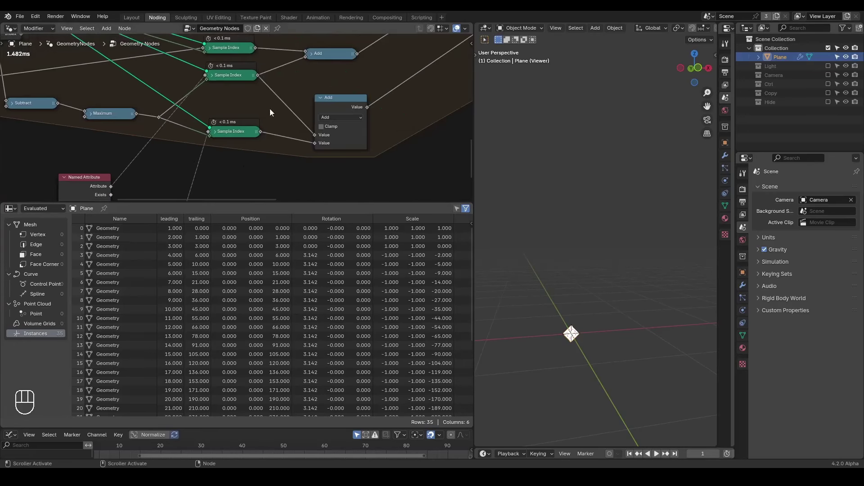
{"action": "scroll", "coordinate": [326, 110], "scroll_direction": "down", "scroll_amount": 4}
{"action": "scroll", "coordinate": [327, 110], "scroll_direction": "down", "scroll_amount": 3}
{"action": "middle_click_drag", "start_coordinate": [365, 69], "coordinate": [281, 140]}
{"action": "scroll", "coordinate": [281, 141], "scroll_direction": "up", "scroll_amount": 4}
{"action": "left_click_drag", "start_coordinate": [378, 72], "coordinate": [317, 146], "text": "alt"}
{"action": "left_click_drag", "start_coordinate": [324, 62], "coordinate": [394, 55]}
{"action": "left_click_drag", "start_coordinate": [315, 150], "coordinate": [307, 81]}
{"action": "scroll", "coordinate": [247, 139], "scroll_direction": "up", "scroll_amount": 2}
{"action": "left_click_drag", "start_coordinate": [152, 113], "coordinate": [302, 97]}
{"action": "middle_click_drag", "start_coordinate": [284, 140], "coordinate": [315, 99]}
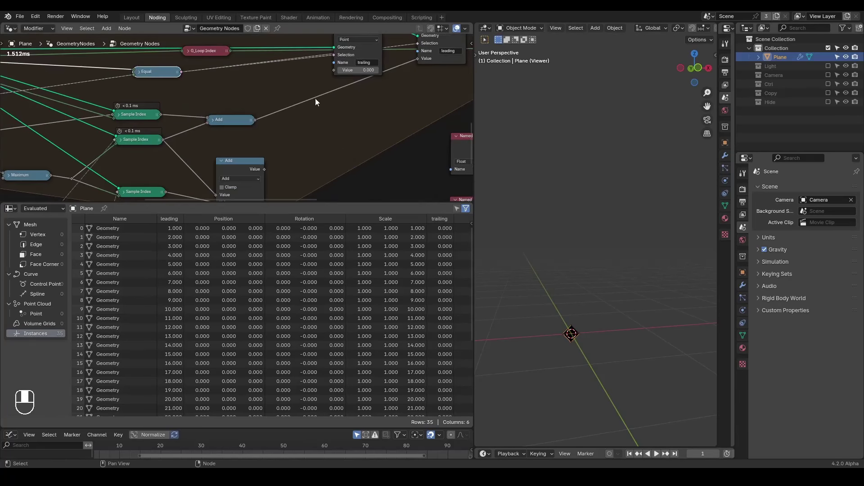
{"action": "left_click_drag", "start_coordinate": [264, 169], "coordinate": [333, 71]}
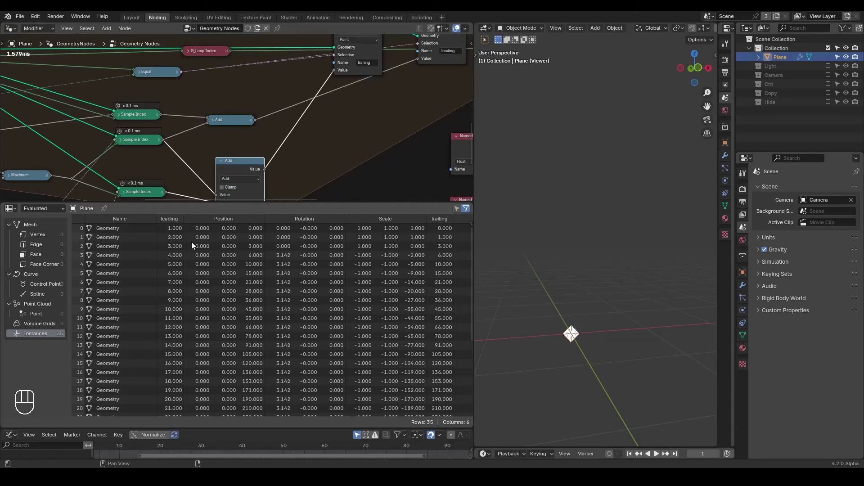
Compare the leading and trailing spreadsheet values with the Sample Index and Add nodes that feed the two stored attributes
{"action": "scroll", "coordinate": [325, 134], "scroll_direction": "down", "scroll_amount": 1}
{"action": "middle_click_drag", "start_coordinate": [325, 135], "coordinate": [266, 179]}
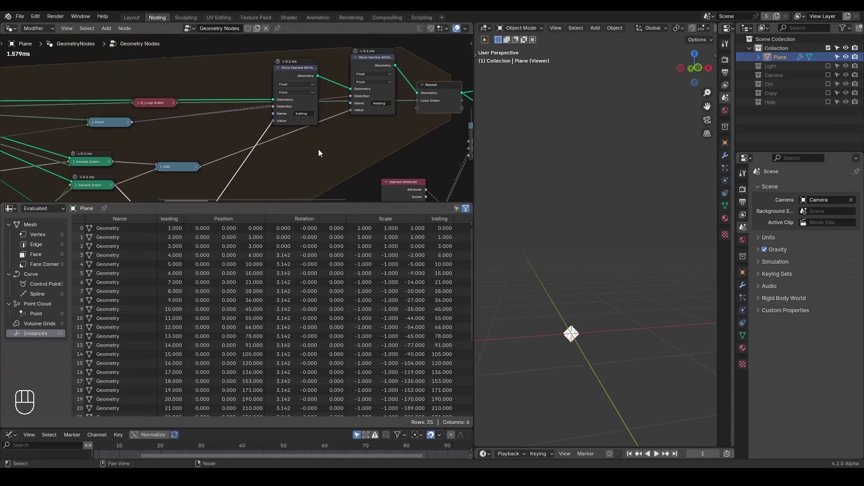
{"action": "middle_click_drag", "start_coordinate": [319, 150], "coordinate": [258, 147]}
{"action": "middle_click_drag", "start_coordinate": [353, 156], "coordinate": [312, 148]}
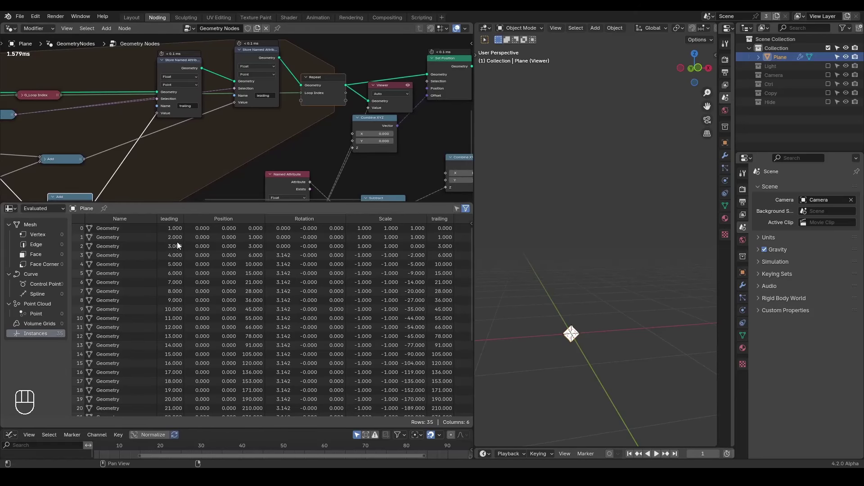
{"action": "middle_click_drag", "start_coordinate": [109, 172], "coordinate": [324, 68]}
{"action": "mouse_move", "coordinate": [248, 120]}
{"action": "middle_mouse_down"}
{"action": "mouse_move", "coordinate": [299, 122]}
{"action": "mouse_move", "coordinate": [249, 103]}
{"action": "middle_mouse_up"}
{"action": "scroll", "coordinate": [299, 122], "scroll_direction": "up", "scroll_amount": 2}
{"action": "left_click_drag", "start_coordinate": [150, 159], "coordinate": [162, 137]}
{"action": "middle_click_drag", "start_coordinate": [237, 154], "coordinate": [237, 106]}
{"action": "left_click_drag", "start_coordinate": [218, 160], "coordinate": [214, 124]}
{"action": "middle_click_drag", "start_coordinate": [308, 81], "coordinate": [275, 137]}
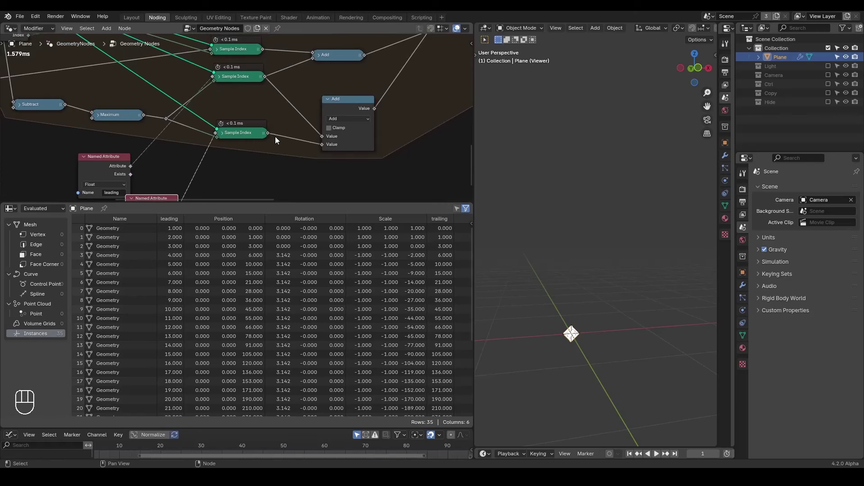
Dissolve the expanded Add node so the sampled previous "leading" value feeds the "trailing" attribute directly
{"action": "middle_click_drag", "start_coordinate": [275, 136], "coordinate": [226, 185]}
{"action": "scroll", "coordinate": [225, 185], "scroll_direction": "down", "scroll_amount": 1}
{"action": "left_click_drag", "start_coordinate": [225, 177], "coordinate": [328, 70]}
{"action": "key", "text": "ctrl+x"}
Add two reroutes to the second Sample Index output and route the trailing link neatly beneath the remaining Add node
{"action": "right_click_drag", "start_coordinate": [191, 116], "coordinate": [204, 135], "text": "shift"}
{"action": "key", "text": "g"}
{"action": "left_click", "coordinate": [290, 147]}
{"action": "key", "text": "g"}
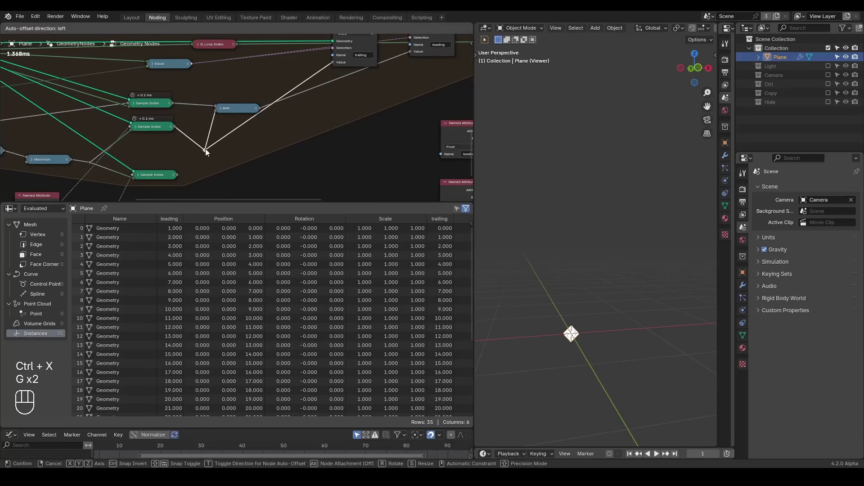
{"action": "left_click", "coordinate": [209, 156]}
{"action": "middle_click_drag", "start_coordinate": [208, 155], "coordinate": [228, 131]}
{"action": "right_click_drag", "start_coordinate": [250, 97], "coordinate": [277, 130], "text": "shift"}
{"action": "key", "text": "g"}
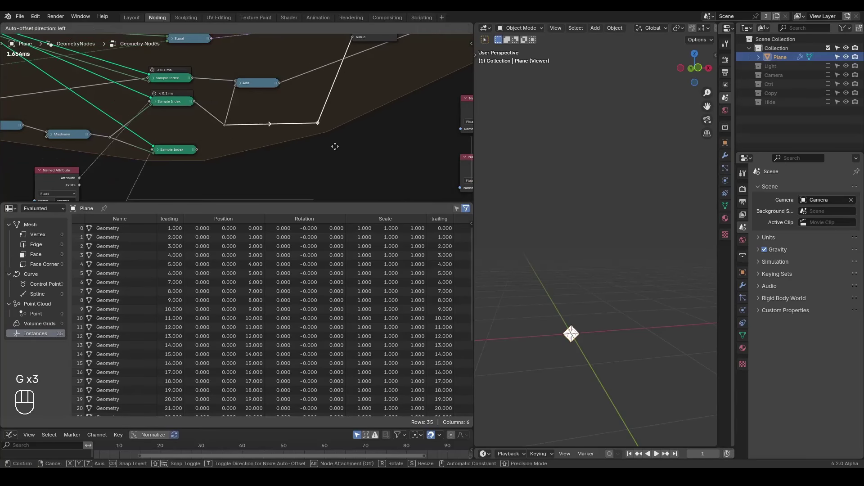
{"action": "left_click", "coordinate": [332, 143]}
Dissolve the unused third Sample Index and the "trailing" Named Attribute feeding it, and move the "leading" Named Attribute closer to the zone
{"action": "middle_click_drag", "start_coordinate": [211, 164], "coordinate": [284, 115]}
{"action": "left_click_drag", "start_coordinate": [281, 88], "coordinate": [212, 130]}
{"action": "key", "text": "ctrl+x"}
{"action": "left_click", "coordinate": [177, 157]}
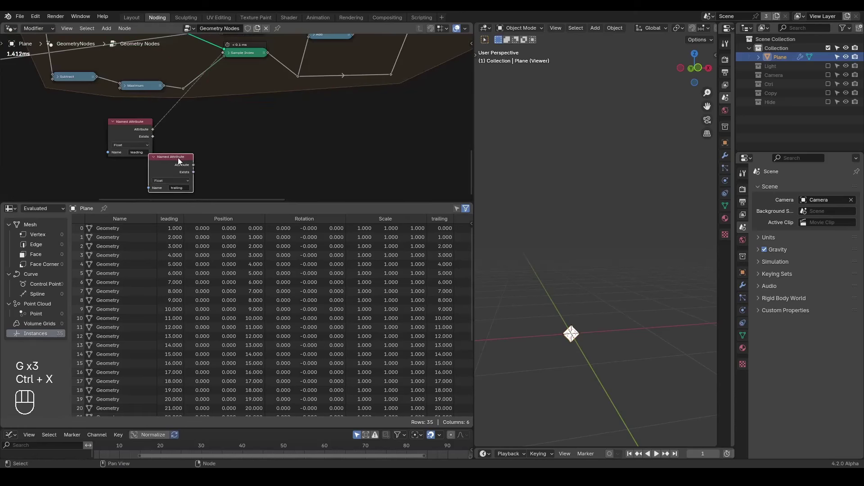
{"action": "key", "text": "ctrl+x"}
{"action": "left_click_drag", "start_coordinate": [134, 125], "coordinate": [151, 114]}
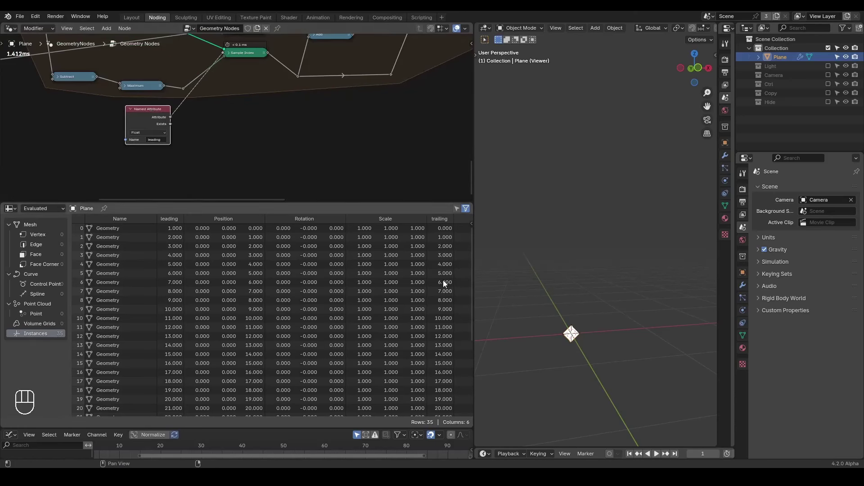
Delete the Viewer node attached to the Repeat Zone's output
{"action": "middle_click_drag", "start_coordinate": [364, 124], "coordinate": [318, 177]}
{"action": "scroll", "coordinate": [318, 177], "scroll_direction": "down", "scroll_amount": 2}
{"action": "middle_click_drag", "start_coordinate": [370, 97], "coordinate": [130, 196]}
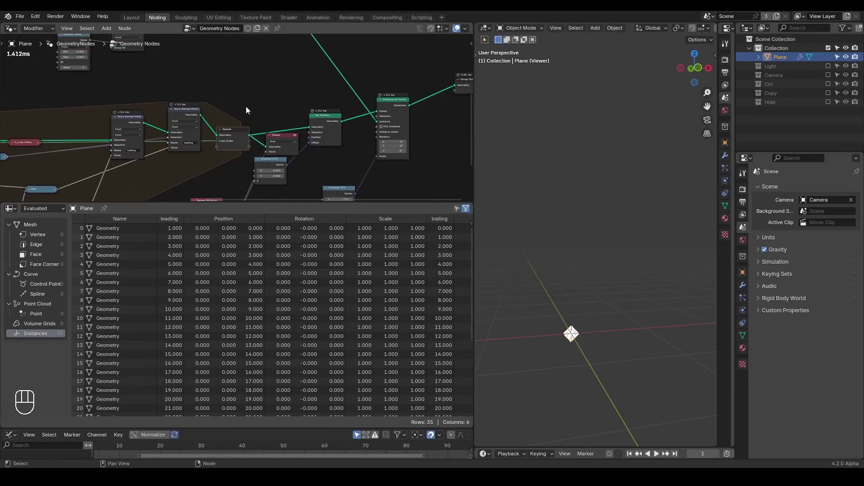
{"action": "scroll", "coordinate": [288, 114], "scroll_direction": "down", "scroll_amount": 2}
{"action": "left_click", "coordinate": [266, 134]}
{"action": "key", "text": "x"}
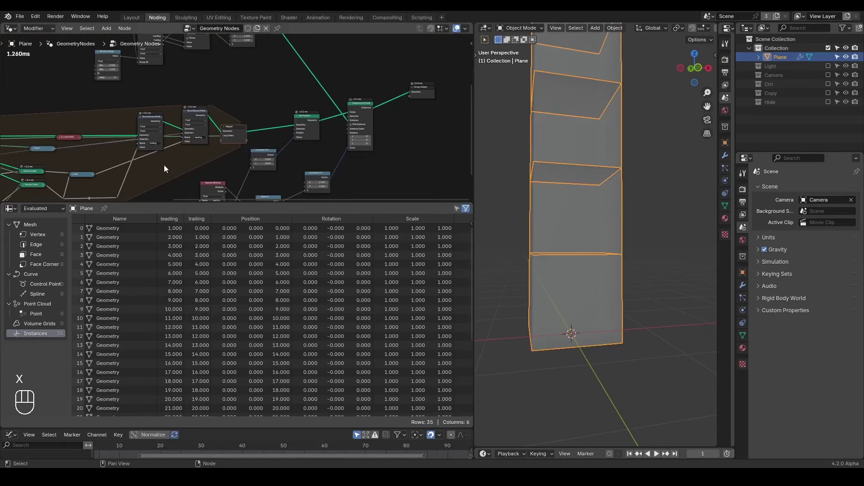
Close the Spreadsheet area and reconnect Random Value to the reroute in place of the fixed Value node
{"action": "middle_click_drag", "start_coordinate": [162, 166], "coordinate": [314, 102]}
{"action": "left_click_drag", "start_coordinate": [2, 199], "coordinate": [18, 254]}
{"action": "middle_click_drag", "start_coordinate": [52, 259], "coordinate": [205, 247]}
{"action": "scroll", "coordinate": [208, 246], "scroll_direction": "up", "scroll_amount": 2}
{"action": "left_click_drag", "start_coordinate": [152, 218], "coordinate": [174, 214]}
{"action": "scroll", "coordinate": [615, 195], "scroll_direction": "down", "scroll_amount": 5}
Turn off X-ray in the viewport and view the stacked block tower from an angle
{"action": "middle_click_drag", "start_coordinate": [614, 196], "coordinate": [607, 217], "text": "shift"}
{"action": "middle_click_drag", "start_coordinate": [607, 217], "coordinate": [625, 231]}
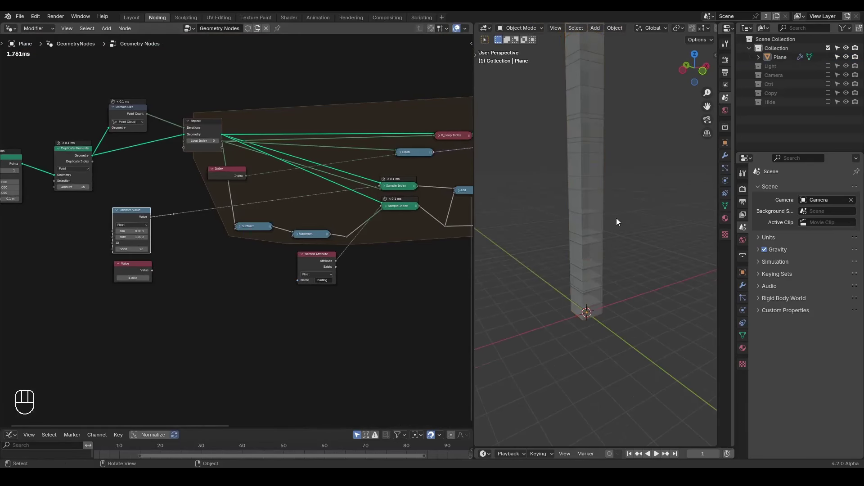
{"action": "key", "text": "z"}
{"action": "key", "text": "alt+q"}
{"action": "key", "text": "alt+q"}
{"action": "key", "text": "alt+z"}
{"action": "left_click", "coordinate": [627, 192]}
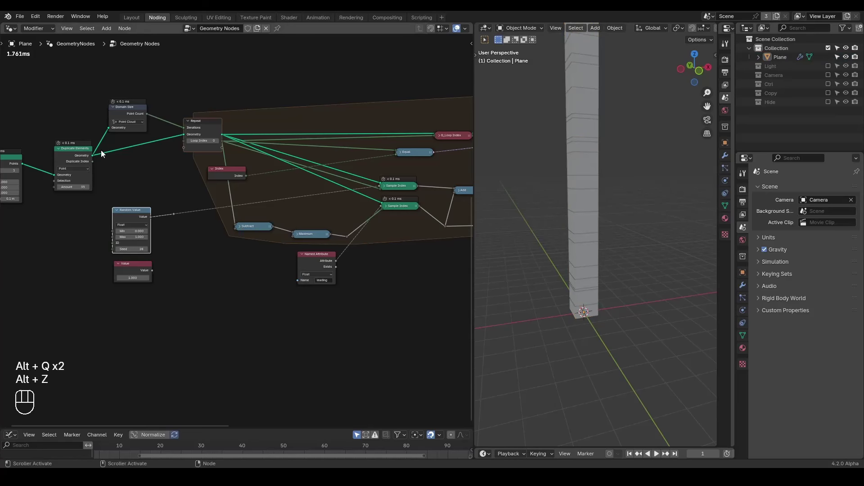
Examine the whole node tree, comparing the Accumulate Field branch with the nested Repeat Zone branch
{"action": "middle_click_drag", "start_coordinate": [100, 152], "coordinate": [133, 175]}
{"action": "scroll", "coordinate": [283, 157], "scroll_direction": "down", "scroll_amount": 4}
{"action": "middle_click_drag", "start_coordinate": [287, 156], "coordinate": [200, 164]}
{"action": "scroll", "coordinate": [205, 165], "scroll_direction": "down", "scroll_amount": 4}
{"action": "middle_click_drag", "start_coordinate": [255, 178], "coordinate": [206, 175]}
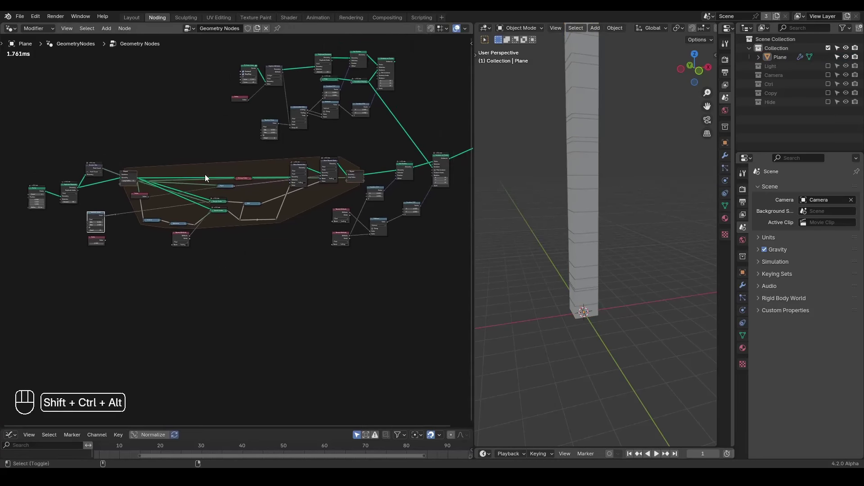
{"action": "key", "text": "shift+ctrl+alt+q"}
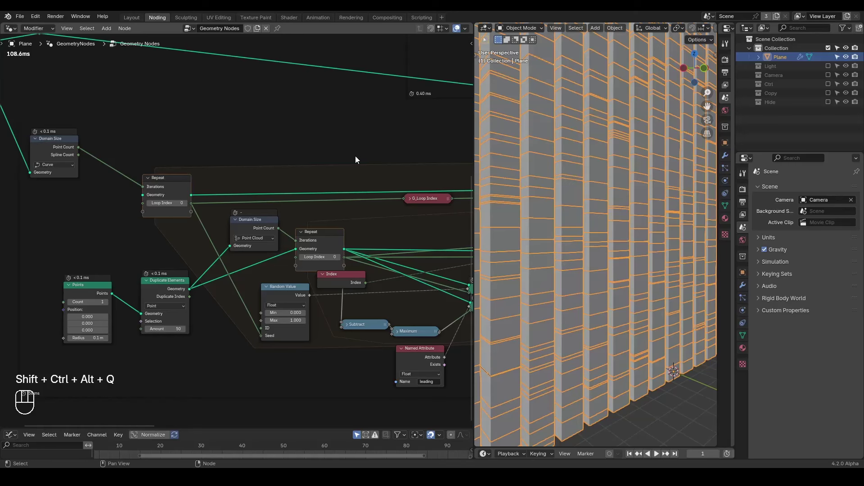
{"action": "scroll", "coordinate": [355, 156], "scroll_direction": "down", "scroll_amount": 3}
{"action": "scroll", "coordinate": [240, 157], "scroll_direction": "down", "scroll_amount": 3}
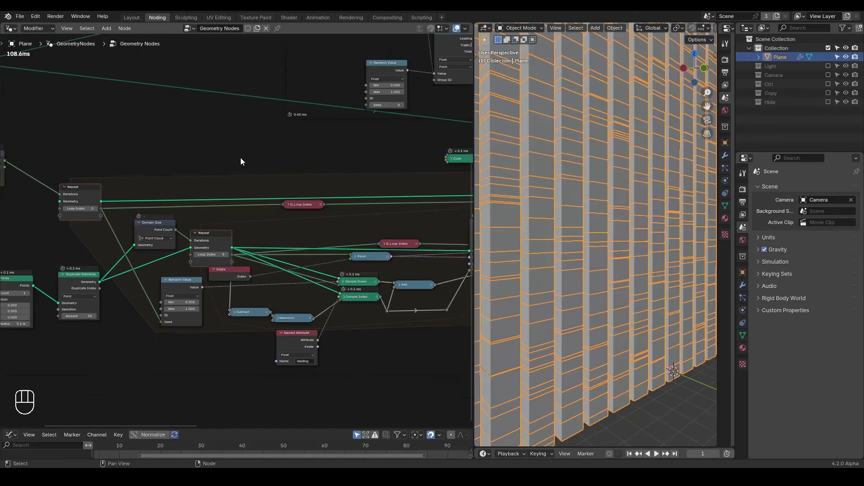
{"action": "scroll", "coordinate": [242, 161], "scroll_direction": "down", "scroll_amount": 5}
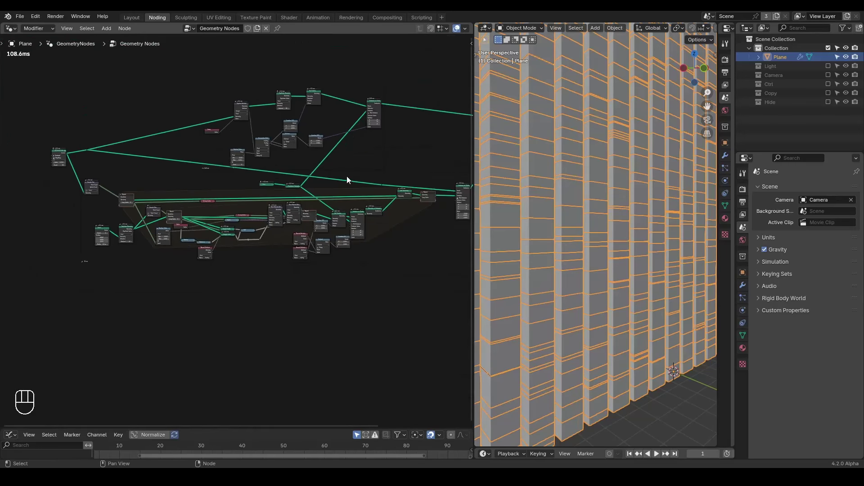
Move the nested Repeat Zone branch straight down to make room beneath the Accumulate Field branch
{"action": "left_click_drag", "start_coordinate": [396, 182], "coordinate": [63, 295]}
{"action": "key", "text": "g"}
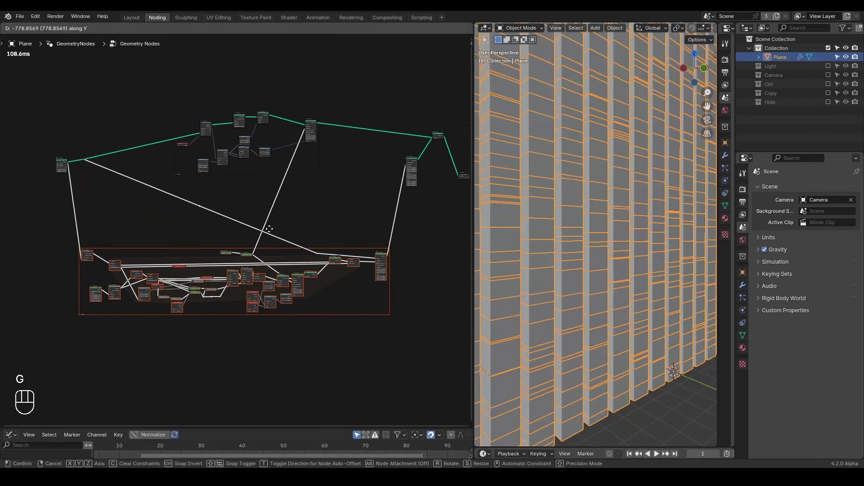
{"action": "left_click", "coordinate": [285, 224]}
{"action": "left_click", "coordinate": [285, 223]}
Duplicate Join Geometry, Geometry to Instance, Instance on Points, Set Position, Subtract and both Combine XYZ nodes with their links, placing them above the zone
{"action": "scroll", "coordinate": [261, 168], "scroll_direction": "up", "scroll_amount": 6}
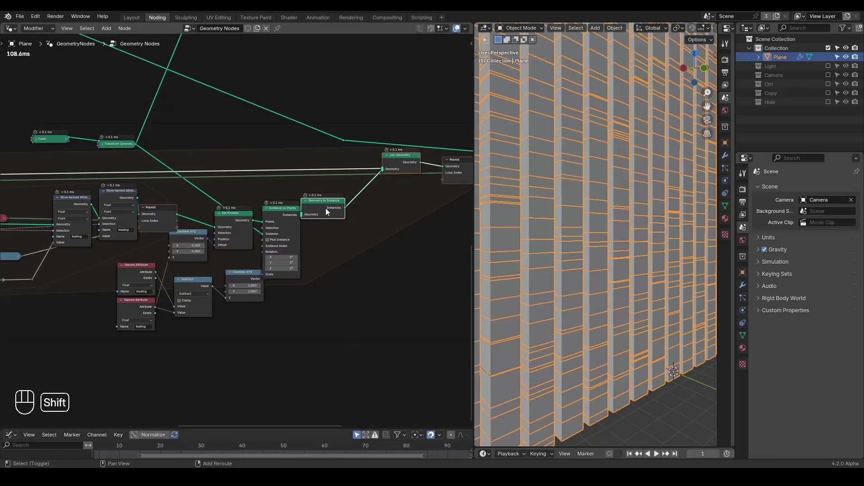
{"action": "left_click_drag", "start_coordinate": [326, 208], "coordinate": [348, 203]}
{"action": "left_click", "coordinate": [401, 161]}
{"action": "left_click", "coordinate": [341, 204], "text": "shift"}
{"action": "left_click", "coordinate": [273, 213], "text": "shift"}
{"action": "left_click", "coordinate": [230, 220], "text": "shift"}
{"action": "left_click", "coordinate": [194, 240], "text": "shift"}
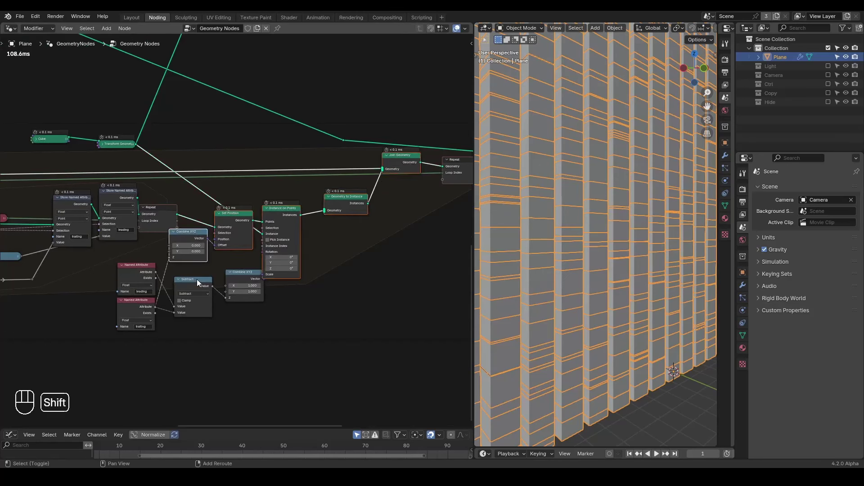
{"action": "left_click", "coordinate": [197, 279], "text": "shift"}
{"action": "left_click", "coordinate": [229, 279], "text": "shift"}
{"action": "middle_click_drag", "start_coordinate": [257, 168], "coordinate": [255, 242]}
{"action": "scroll", "coordinate": [255, 242], "scroll_direction": "down", "scroll_amount": 2}
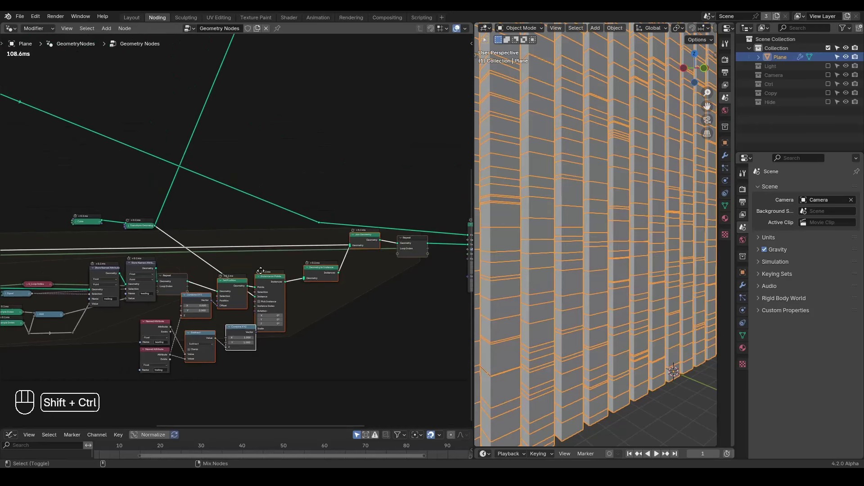
{"action": "key", "text": "ctrl+shift+d"}
{"action": "left_click", "coordinate": [280, 83]}
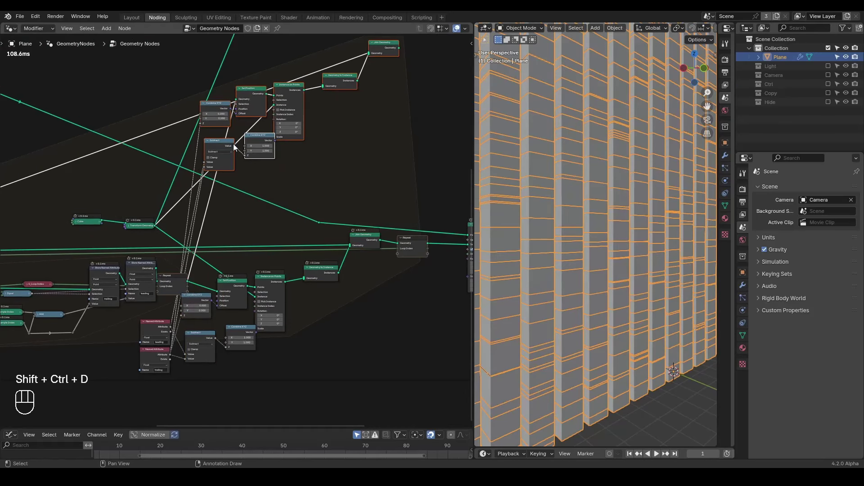
{"action": "key", "text": "g"}
{"action": "left_click", "coordinate": [245, 138]}
{"action": "left_click", "coordinate": [268, 166]}
Cut the inherited links that run from the Repeat Zone and Named Attribute nodes to the duplicated nodes
{"action": "middle_click_drag", "start_coordinate": [268, 167], "coordinate": [330, 189]}
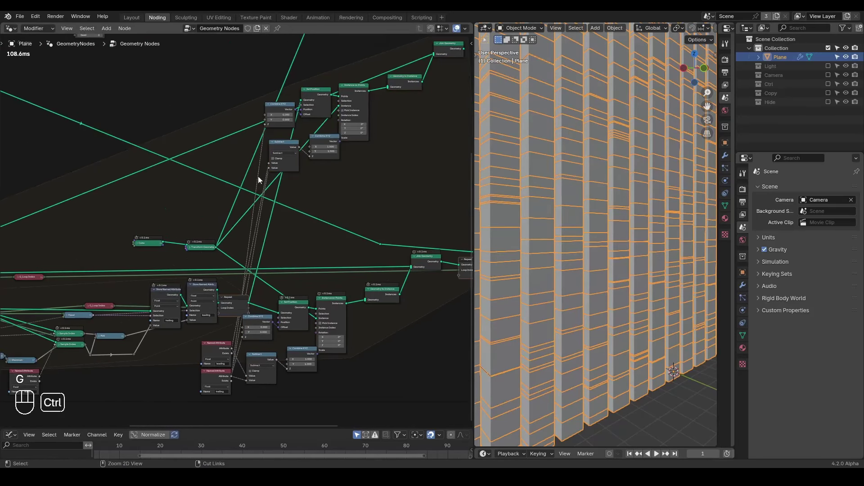
{"action": "right_click_drag", "start_coordinate": [256, 179], "coordinate": [301, 198], "text": "ctrl"}
{"action": "right_click_drag", "start_coordinate": [236, 147], "coordinate": [218, 124], "text": "ctrl"}
Duplicate the final Transform Geometry node above the original, and set the original's Y translation to 7 m
{"action": "middle_click_drag", "start_coordinate": [360, 129], "coordinate": [238, 241]}
{"action": "left_click_drag", "start_coordinate": [429, 140], "coordinate": [428, 296]}
{"action": "key", "text": "shift+d"}
{"action": "left_click", "coordinate": [417, 131]}
{"action": "middle_click_drag", "start_coordinate": [418, 217], "coordinate": [381, 225]}
{"action": "scroll", "coordinate": [368, 275], "scroll_direction": "up", "scroll_amount": 2}
{"action": "middle_click_drag", "start_coordinate": [367, 276], "coordinate": [289, 165]}
{"action": "scroll", "coordinate": [289, 165], "scroll_direction": "up", "scroll_amount": 1}
{"action": "double_click", "coordinate": [333, 219]}
{"action": "type", "text": "7"}
Connect the duplicated Transform Geometry to the output chain and place the copied Join Geometry beside Geometry to Instance
{"action": "middle_click_drag", "start_coordinate": [344, 124], "coordinate": [404, 266]}
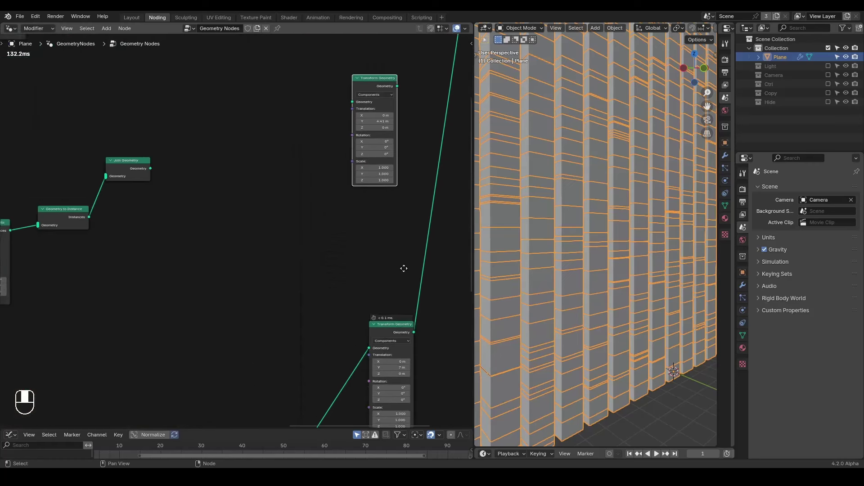
{"action": "middle_click_drag", "start_coordinate": [418, 123], "coordinate": [351, 181]}
{"action": "left_click_drag", "start_coordinate": [327, 139], "coordinate": [391, 75]}
{"action": "middle_click_drag", "start_coordinate": [93, 216], "coordinate": [380, 149]}
{"action": "left_click_drag", "start_coordinate": [344, 155], "coordinate": [365, 212]}
{"action": "scroll", "coordinate": [365, 212], "scroll_direction": "down", "scroll_amount": 4}
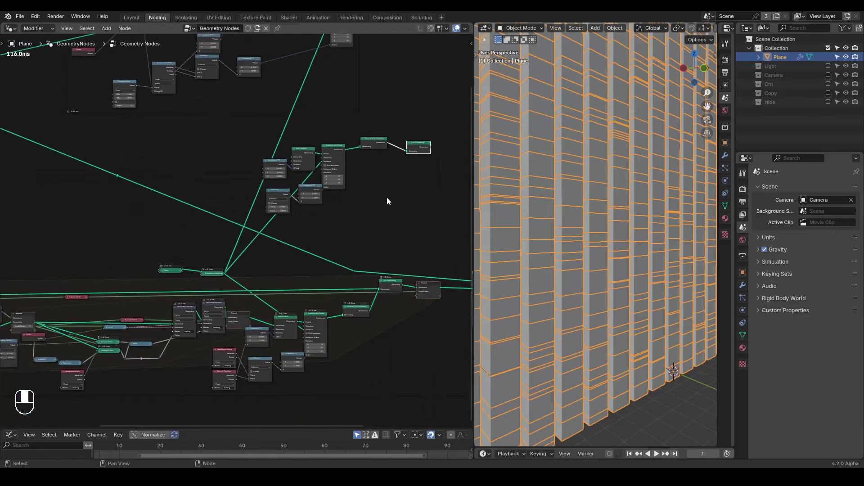
Add a new Repeat Zone beside the duplicated instancing nodes
{"action": "scroll", "coordinate": [387, 200], "scroll_direction": "down", "scroll_amount": 2}
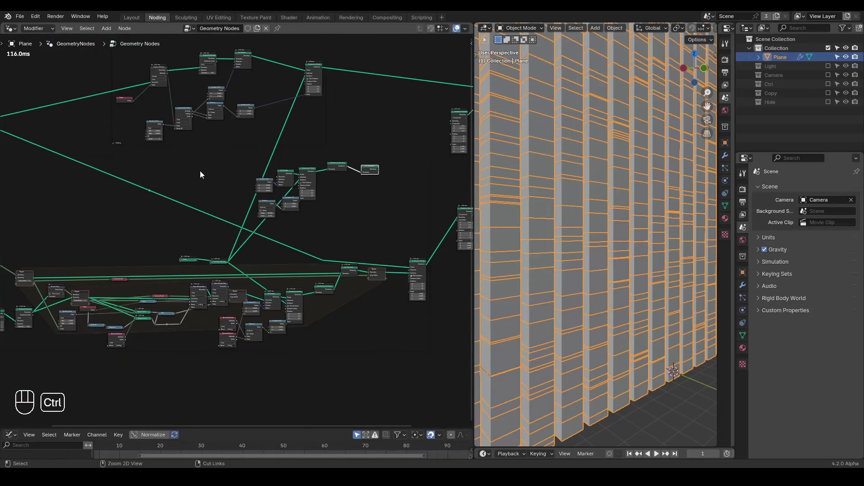
{"action": "key", "text": "ctrl+a"}
{"action": "type", "text": "repeat"}
{"action": "key", "text": "Return"}
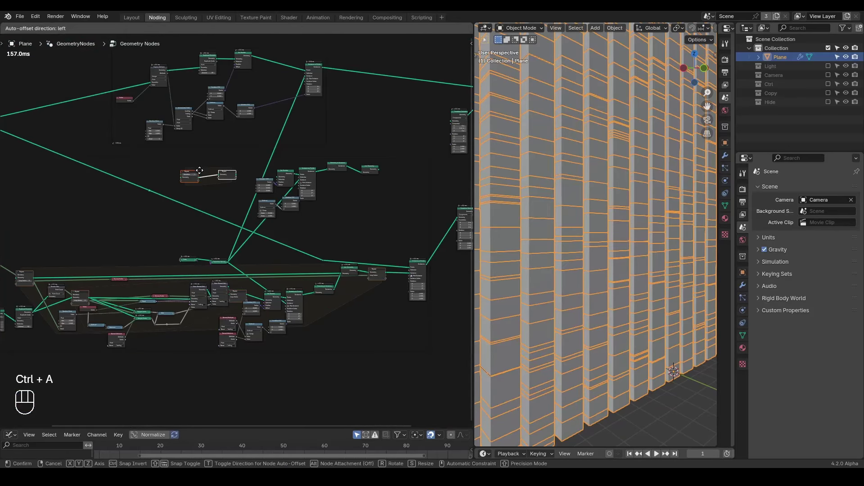
{"action": "left_click", "coordinate": [230, 169]}
Detach the new Repeat Zone and the duplicated instancing nodes from their parent frame, and test it by moving the frame
{"action": "key", "text": "shift"}
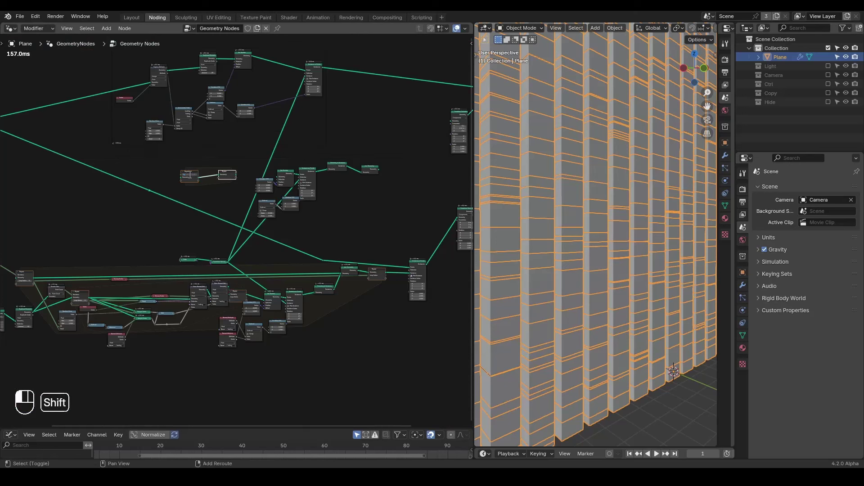
{"action": "key", "text": "alt+p"}
{"action": "left_click", "coordinate": [422, 159]}
{"action": "left_click_drag", "start_coordinate": [398, 153], "coordinate": [258, 220]}
{"action": "key", "text": "alt"}
{"action": "key", "text": "alt+p"}
{"action": "key", "text": "g"}
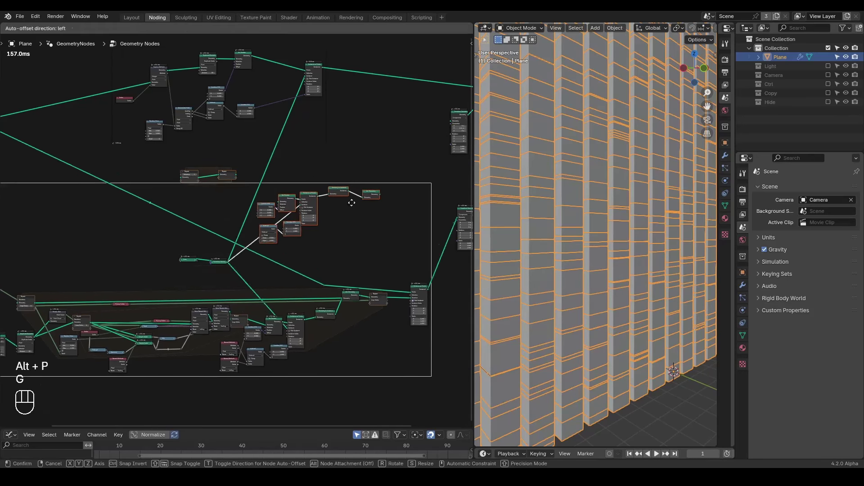
{"action": "left_click", "coordinate": [309, 159], "text": "ctrl"}
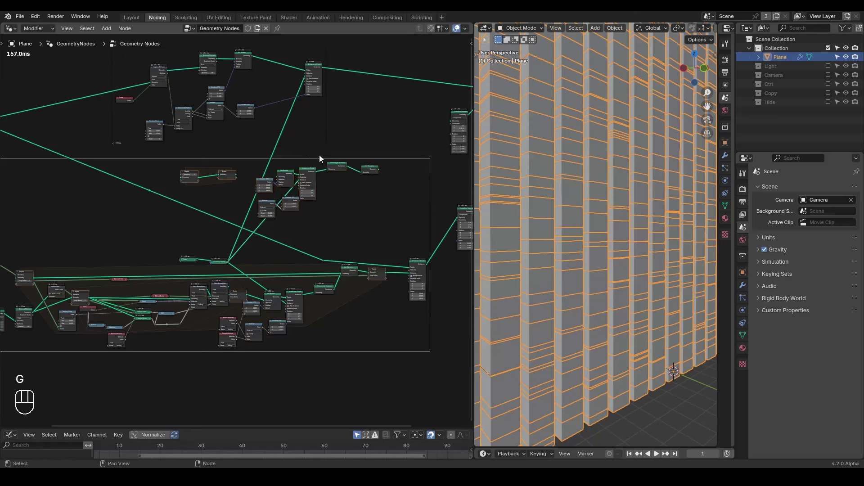
Cut the cube Transform Geometry's links to the duplicated nodes and the upper branch, and clear the duplicates' frame parent
{"action": "left_click", "coordinate": [370, 170]}
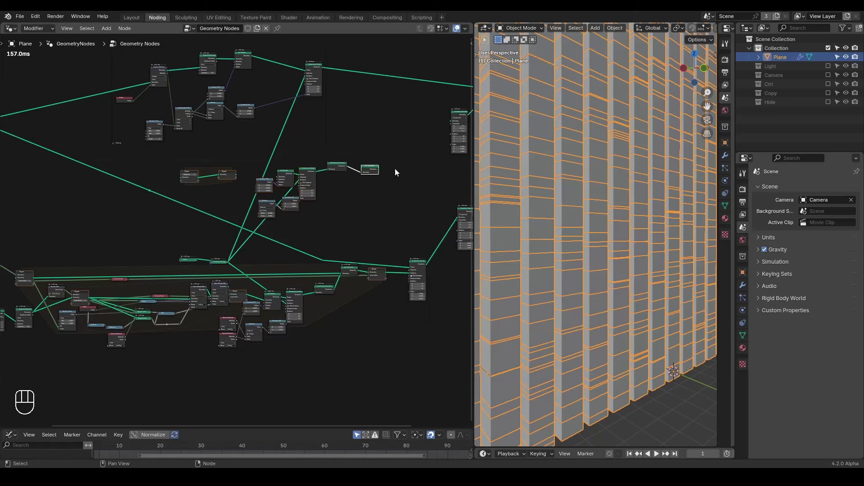
{"action": "left_click_drag", "start_coordinate": [383, 226], "coordinate": [260, 169]}
{"action": "key", "text": "alt+p"}
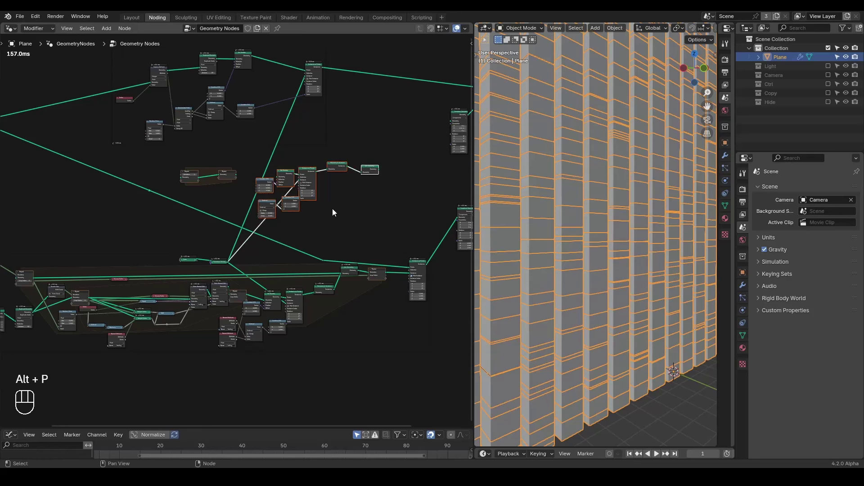
{"action": "right_click_drag", "start_coordinate": [276, 228], "coordinate": [272, 230], "text": "ctrl"}
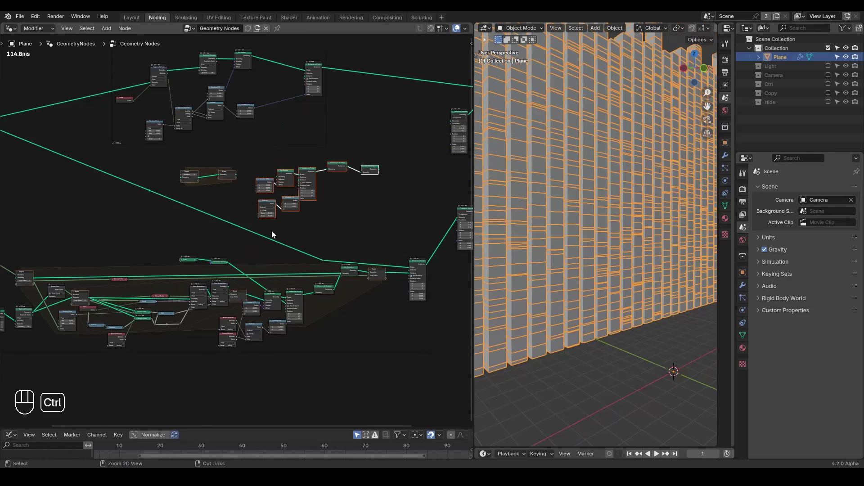
{"action": "key", "text": "alt+p"}
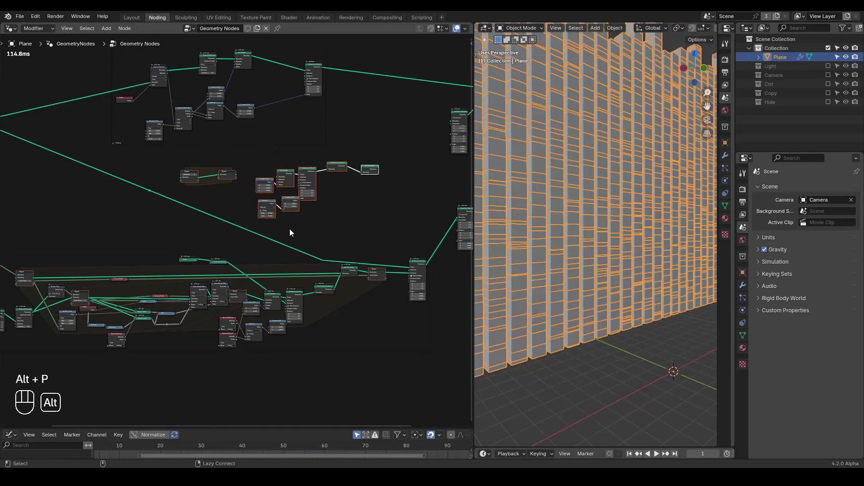
Arrange the duplicated instancing nodes and place the new Repeat Zone's input before them and its output after Join Geometry
{"action": "key", "text": "g"}
{"action": "left_click", "coordinate": [350, 193]}
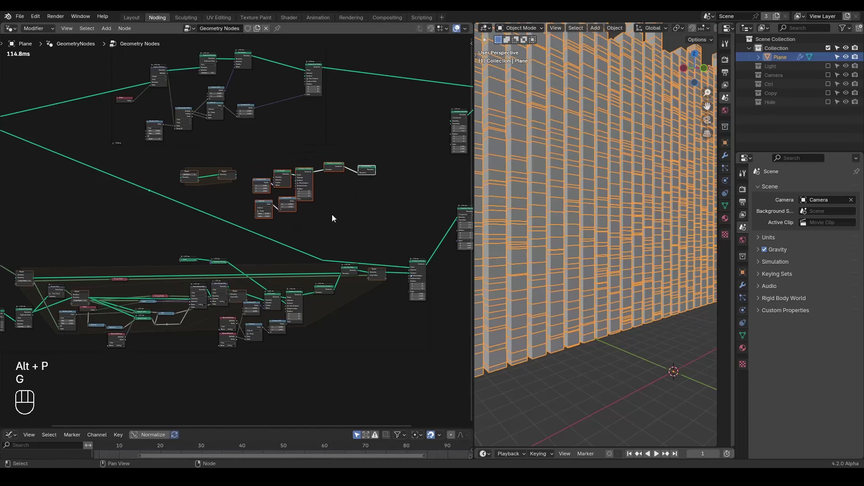
{"action": "scroll", "coordinate": [325, 225], "scroll_direction": "up", "scroll_amount": 4}
{"action": "left_click_drag", "start_coordinate": [218, 294], "coordinate": [353, 130]}
{"action": "middle_click_drag", "start_coordinate": [254, 171], "coordinate": [401, 270]}
{"action": "left_click_drag", "start_coordinate": [189, 208], "coordinate": [344, 109]}
{"action": "middle_click_drag", "start_coordinate": [269, 187], "coordinate": [414, 174]}
{"action": "scroll", "coordinate": [365, 180], "scroll_direction": "down", "scroll_amount": 3}
{"action": "left_click_drag", "start_coordinate": [119, 196], "coordinate": [394, 158]}
{"action": "middle_click_drag", "start_coordinate": [382, 203], "coordinate": [312, 217]}
{"action": "scroll", "coordinate": [301, 220], "scroll_direction": "up", "scroll_amount": 6}
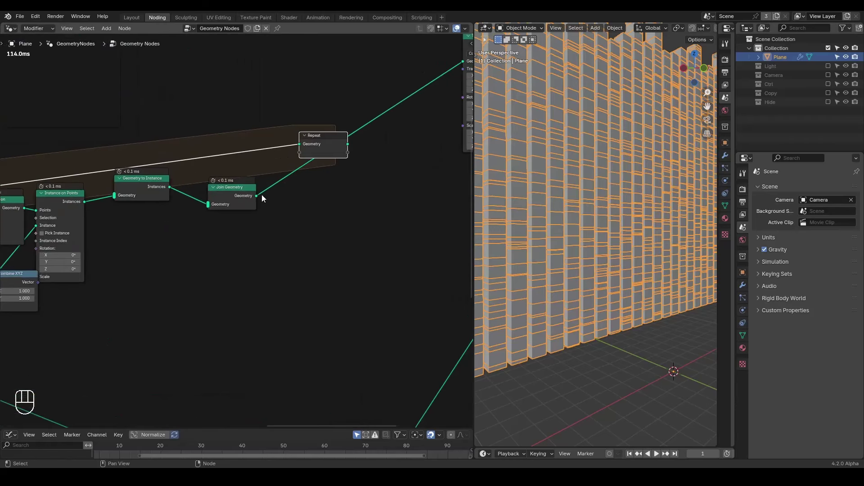
Link Join Geometry into the new Repeat output and the Repeat input's Geometry into Join Geometry
{"action": "left_click_drag", "start_coordinate": [256, 195], "coordinate": [300, 144]}
{"action": "middle_click_drag", "start_coordinate": [299, 144], "coordinate": [409, 137]}
{"action": "scroll", "coordinate": [179, 192], "scroll_direction": "down", "scroll_amount": 3}
{"action": "middle_click_drag", "start_coordinate": [179, 192], "coordinate": [245, 187]}
{"action": "scroll", "coordinate": [159, 189], "scroll_direction": "down", "scroll_amount": 2}
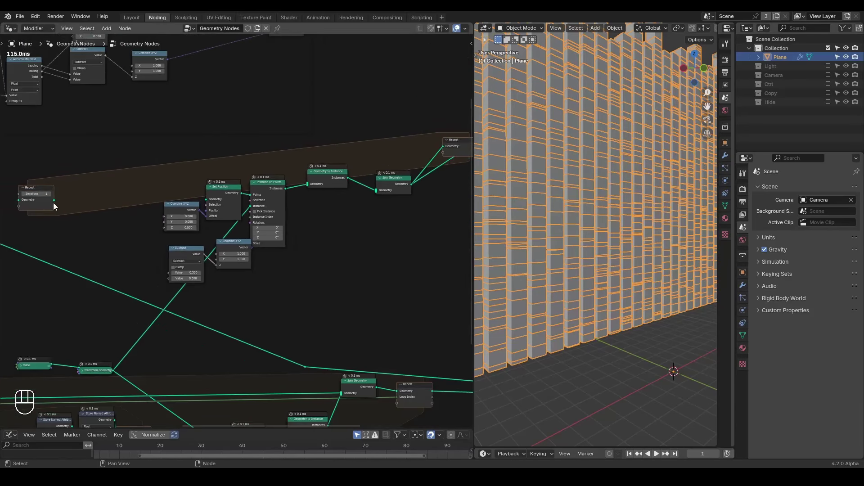
{"action": "left_click_drag", "start_coordinate": [54, 201], "coordinate": [334, 202]}
Cut the direct Join Geometry link to Transform Geometry and feed Transform Geometry from the new Repeat output
{"action": "middle_click_drag", "start_coordinate": [459, 127], "coordinate": [297, 174]}
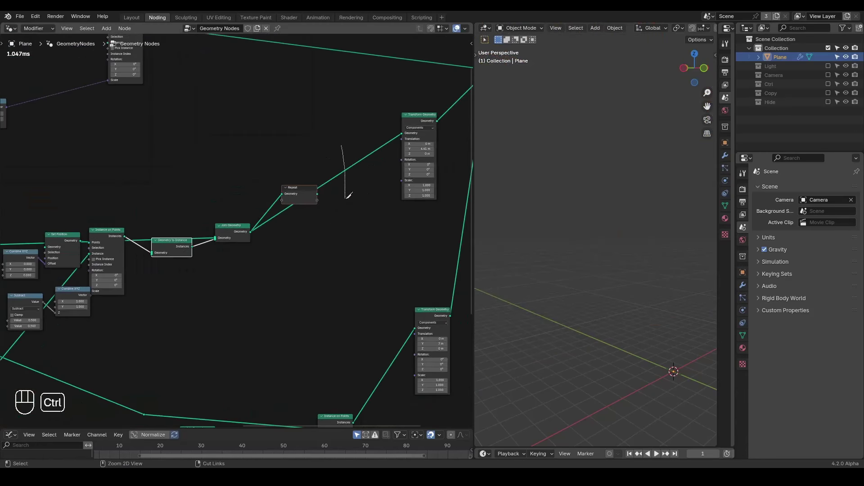
{"action": "right_click_drag", "start_coordinate": [349, 195], "coordinate": [350, 196], "text": "ctrl"}
{"action": "left_click_drag", "start_coordinate": [317, 193], "coordinate": [413, 163]}
{"action": "left_click", "coordinate": [417, 114]}
Duplicate the G_Loop Index node from the lower Repeat Zone and place the copy beside the new Repeat input
{"action": "middle_click_drag", "start_coordinate": [189, 268], "coordinate": [440, 183]}
{"action": "middle_click_drag", "start_coordinate": [219, 258], "coordinate": [398, 205]}
{"action": "scroll", "coordinate": [294, 266], "scroll_direction": "down", "scroll_amount": 2}
{"action": "left_click", "coordinate": [184, 311]}
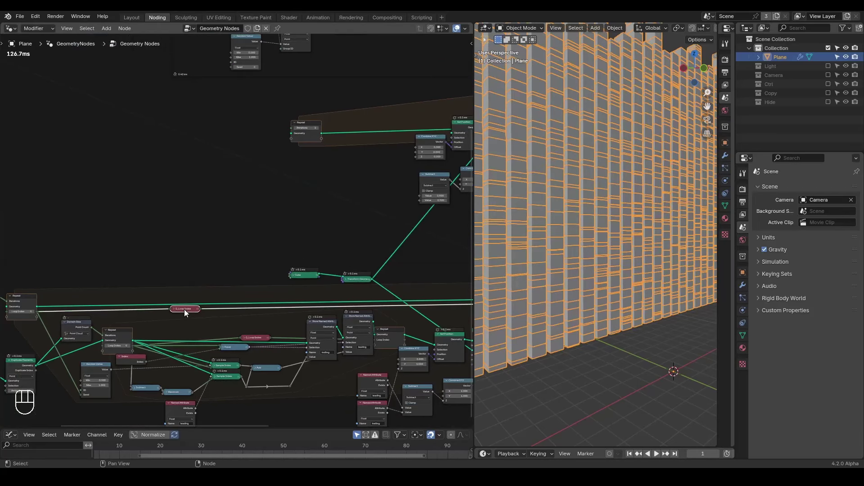
{"action": "key", "text": "shift+d"}
{"action": "left_click", "coordinate": [361, 142]}
Wire the G_Loop Index copy between the new zone's Repeat input and output as a Loop Index item
{"action": "middle_click_drag", "start_coordinate": [324, 196], "coordinate": [140, 206]}
{"action": "scroll", "coordinate": [198, 233], "scroll_direction": "up", "scroll_amount": 3}
{"action": "left_click", "coordinate": [157, 199]}
{"action": "scroll", "coordinate": [140, 206], "scroll_direction": "down", "scroll_amount": 1}
{"action": "scroll", "coordinate": [127, 204], "scroll_direction": "down", "scroll_amount": 1}
{"action": "left_click_drag", "start_coordinate": [112, 204], "coordinate": [451, 165]}
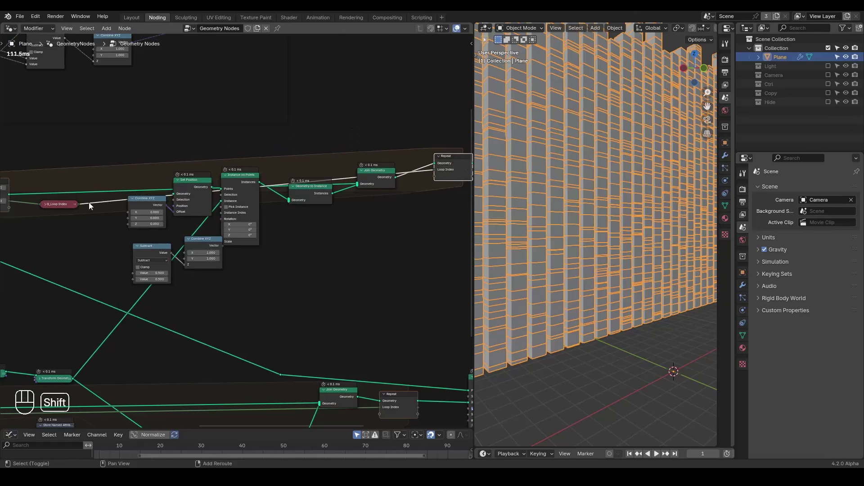
Add a reroute point to the Loop Index link and place it just before the Repeat output
{"action": "right_click_drag", "start_coordinate": [89, 208], "coordinate": [88, 211], "text": "shift"}
{"action": "key", "text": "g"}
{"action": "left_click", "coordinate": [423, 206]}
Space out the new zone's instancing nodes and move Set Position with its Combine XYZ below the Loop Index link
{"action": "scroll", "coordinate": [238, 229], "scroll_direction": "up", "scroll_amount": 2}
{"action": "left_click_drag", "start_coordinate": [247, 180], "coordinate": [249, 191]}
{"action": "middle_click_drag", "start_coordinate": [203, 212], "coordinate": [289, 200]}
{"action": "scroll", "coordinate": [284, 205], "scroll_direction": "up", "scroll_amount": 2}
{"action": "left_click_drag", "start_coordinate": [289, 218], "coordinate": [220, 247]}
{"action": "key", "text": "g"}
{"action": "left_click", "coordinate": [237, 260]}
{"action": "left_click", "coordinate": [235, 243]}
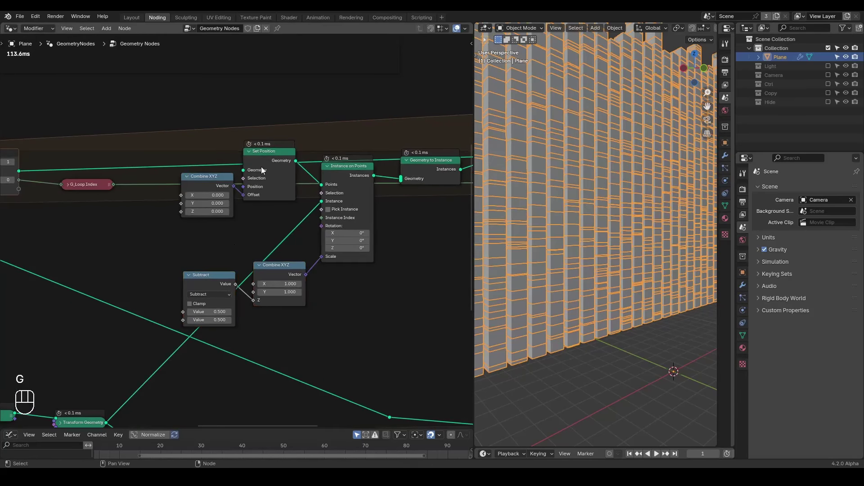
{"action": "left_click", "coordinate": [205, 180], "text": "shift"}
{"action": "key", "text": "g"}
{"action": "left_click", "coordinate": [228, 179]}
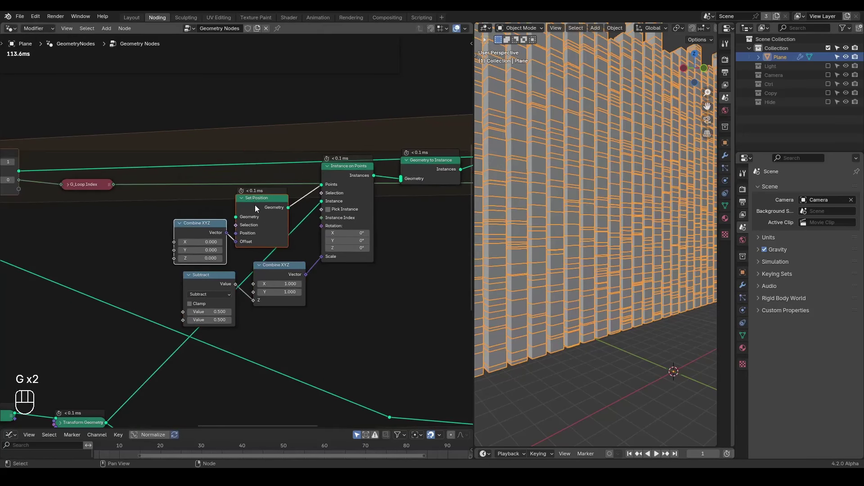
Add an Accumulate Field node in front of the Combine XYZ and Subtract nodes
{"action": "scroll", "coordinate": [228, 179], "scroll_direction": "left", "scroll_amount": 5}
{"action": "key", "text": "ctrl+a"}
{"action": "type", "text": "ac"}
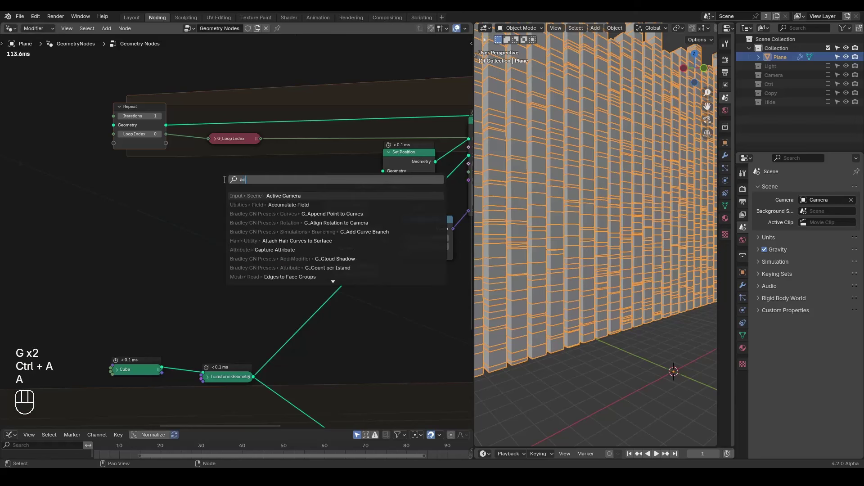
{"action": "type", "text": "cumu"}
{"action": "key", "text": "Return"}
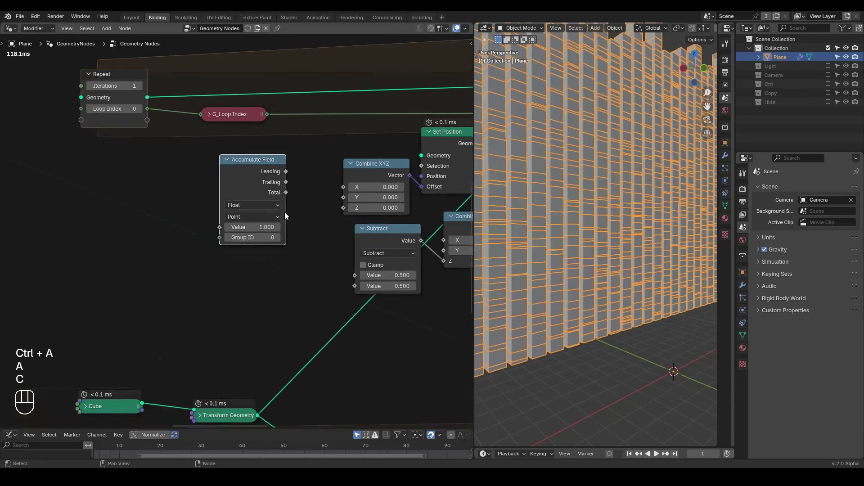
{"action": "left_click", "coordinate": [284, 212]}
{"action": "scroll", "coordinate": [243, 204], "scroll_direction": "up", "scroll_amount": 3}
Link Accumulate Field's Trailing output to Combine XYZ's Z, and its Leading and Trailing outputs to the Subtract values
{"action": "left_click_drag", "start_coordinate": [300, 216], "coordinate": [301, 217]}
{"action": "left_click_drag", "start_coordinate": [237, 174], "coordinate": [240, 182]}
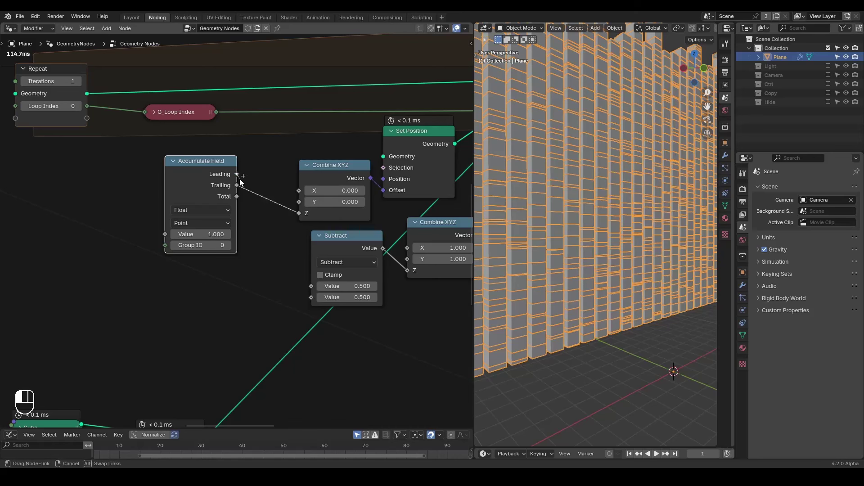
{"action": "left_click_drag", "start_coordinate": [304, 279], "coordinate": [311, 285]}
{"action": "left_click_drag", "start_coordinate": [237, 185], "coordinate": [310, 297]}
Move the new zone's Repeat input node farther away from the Accumulate Field node
{"action": "scroll", "coordinate": [221, 248], "scroll_direction": "down", "scroll_amount": 2}
{"action": "middle_click_drag", "start_coordinate": [145, 242], "coordinate": [238, 239]}
{"action": "scroll", "coordinate": [236, 239], "scroll_direction": "down", "scroll_amount": 1}
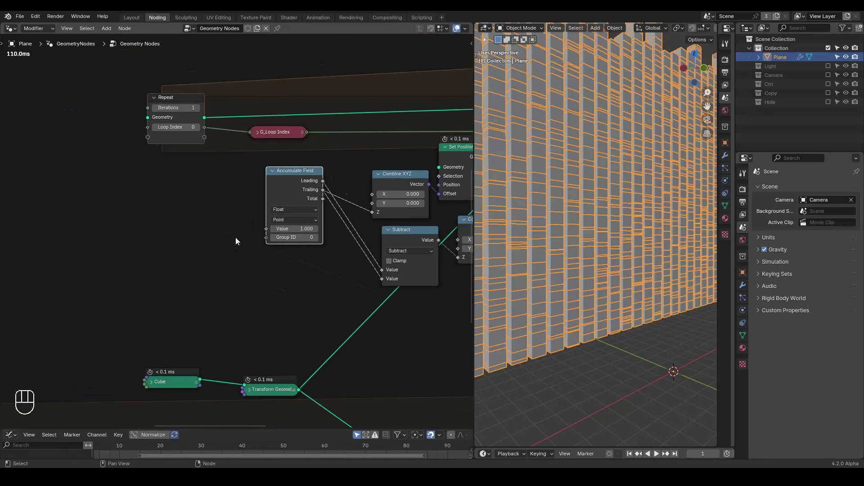
{"action": "middle_click_drag", "start_coordinate": [177, 101], "coordinate": [227, 107]}
{"action": "left_click_drag", "start_coordinate": [226, 106], "coordinate": [194, 114]}
{"action": "left_click_drag", "start_coordinate": [223, 141], "coordinate": [240, 219]}
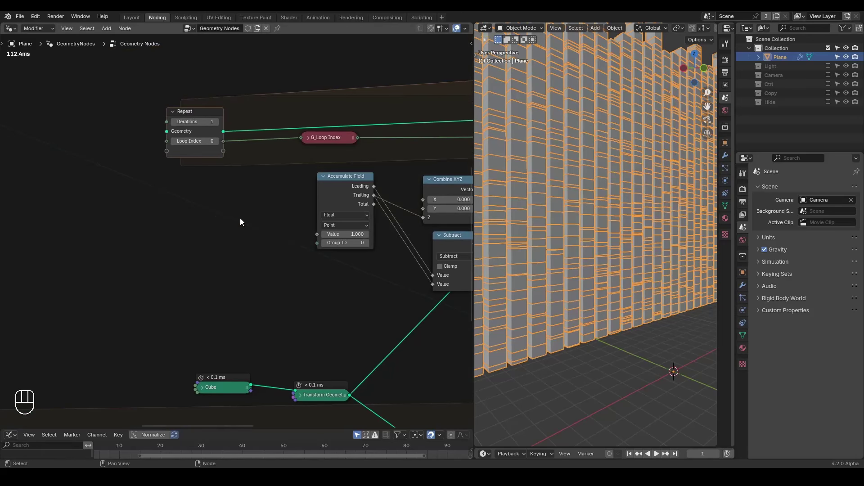
Link the Duplicate Elements geometry to the new zone's Set Position and route the link through a repositioned reroute point
{"action": "scroll", "coordinate": [239, 223], "scroll_direction": "down", "scroll_amount": 8}
{"action": "middle_click_drag", "start_coordinate": [121, 290], "coordinate": [235, 200]}
{"action": "left_click_drag", "start_coordinate": [85, 310], "coordinate": [417, 118]}
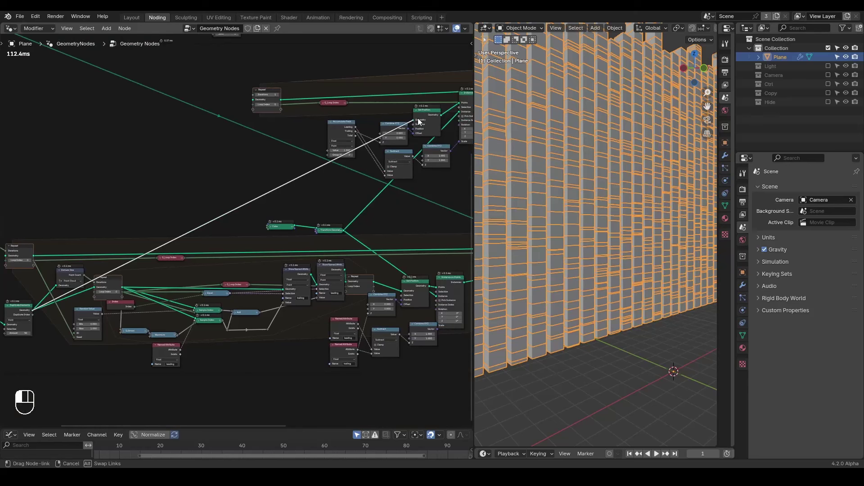
{"action": "left_click_drag", "start_coordinate": [418, 118], "coordinate": [418, 118]}
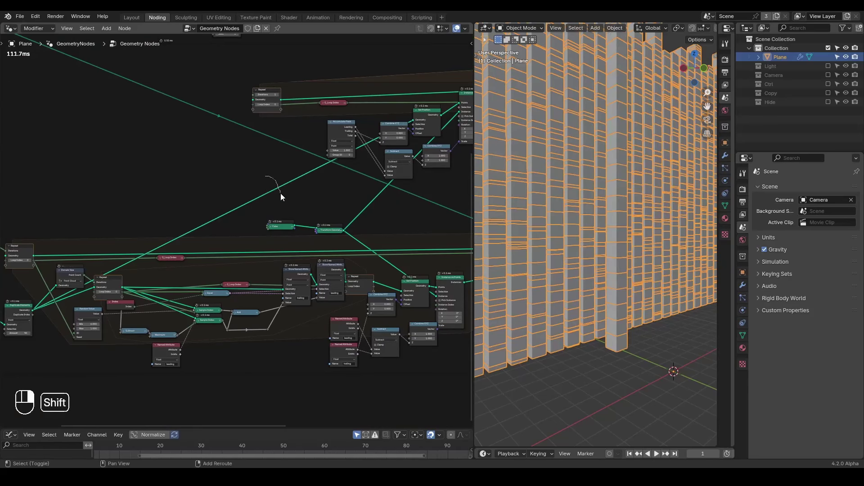
{"action": "right_click_drag", "start_coordinate": [280, 193], "coordinate": [281, 195], "text": "shift"}
{"action": "key", "text": "g"}
{"action": "left_click", "coordinate": [139, 151]}
Duplicate the final Instance on Points before the new branch's Transform Geometry and feed its Instance input from the Repeat output
{"action": "middle_click_drag", "start_coordinate": [317, 114], "coordinate": [18, 172]}
{"action": "left_click", "coordinate": [345, 286]}
{"action": "key", "text": "shift+d"}
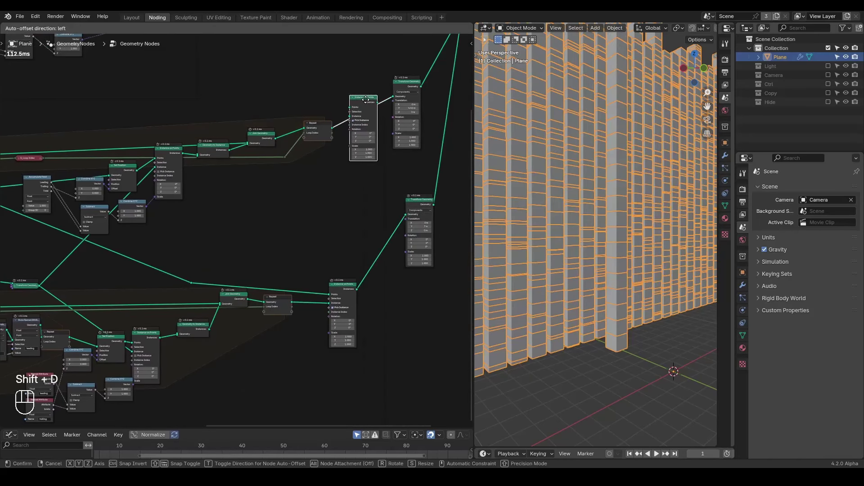
{"action": "left_click", "coordinate": [365, 100], "text": "alt"}
{"action": "key", "text": "g"}
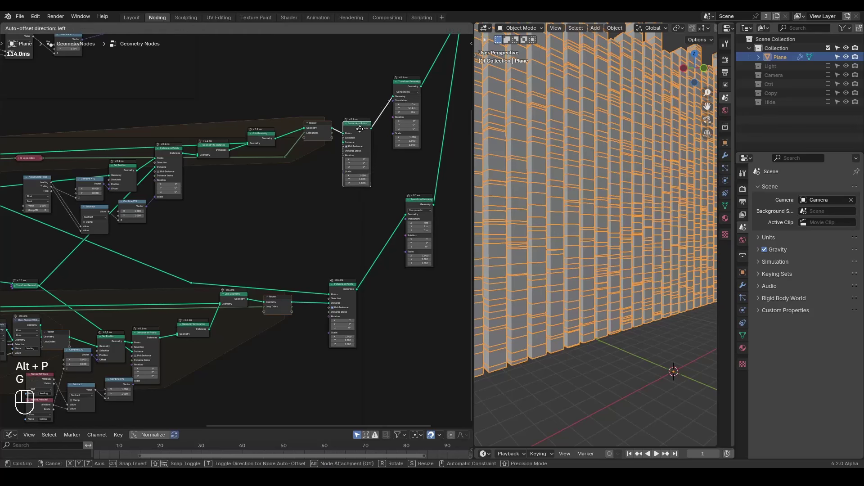
{"action": "left_click", "coordinate": [362, 100]}
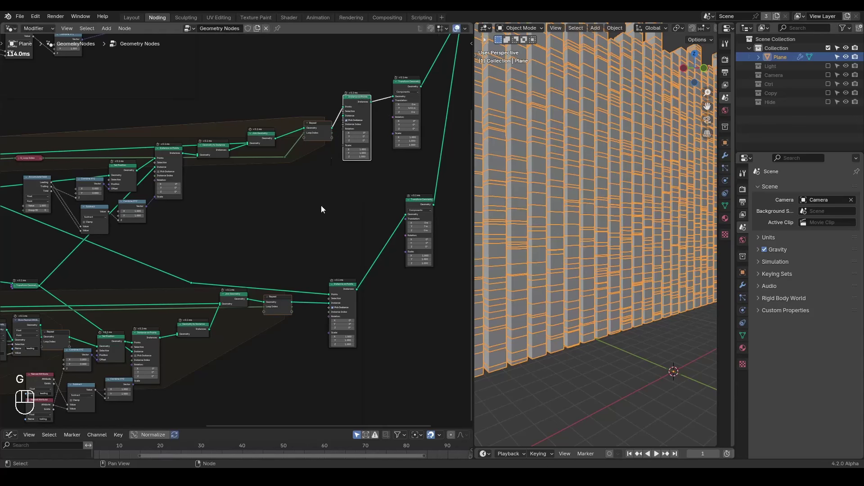
{"action": "left_click_drag", "start_coordinate": [291, 302], "coordinate": [349, 213]}
{"action": "left_click_drag", "start_coordinate": [359, 103], "coordinate": [340, 129]}
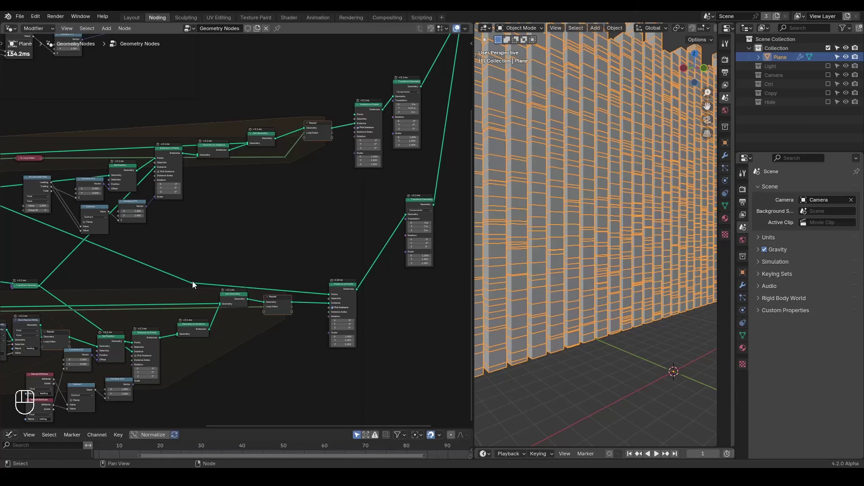
Add a reroute point on the long points link and connect it to the copied Instance on Points node's Points input
{"action": "middle_click_drag", "start_coordinate": [174, 274], "coordinate": [266, 277]}
{"action": "scroll", "coordinate": [266, 276], "scroll_direction": "down", "scroll_amount": 5}
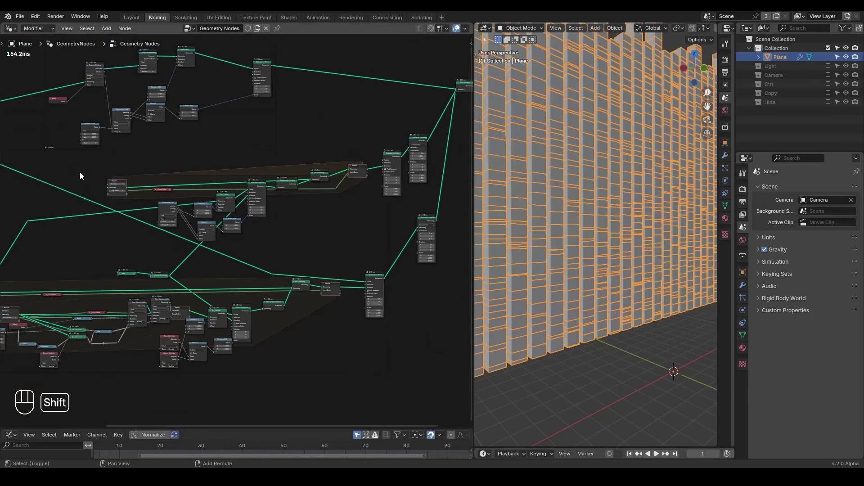
{"action": "right_click_drag", "start_coordinate": [34, 191], "coordinate": [36, 189], "text": "shift"}
{"action": "left_click_drag", "start_coordinate": [44, 183], "coordinate": [385, 161]}
Link the curve Domain Size's Point Count to the new Repeat Zone's Iterations and view the resulting walls
{"action": "middle_click_drag", "start_coordinate": [120, 193], "coordinate": [353, 185]}
{"action": "scroll", "coordinate": [274, 204], "scroll_direction": "up", "scroll_amount": 4}
{"action": "scroll", "coordinate": [354, 185], "scroll_direction": "down", "scroll_amount": 4}
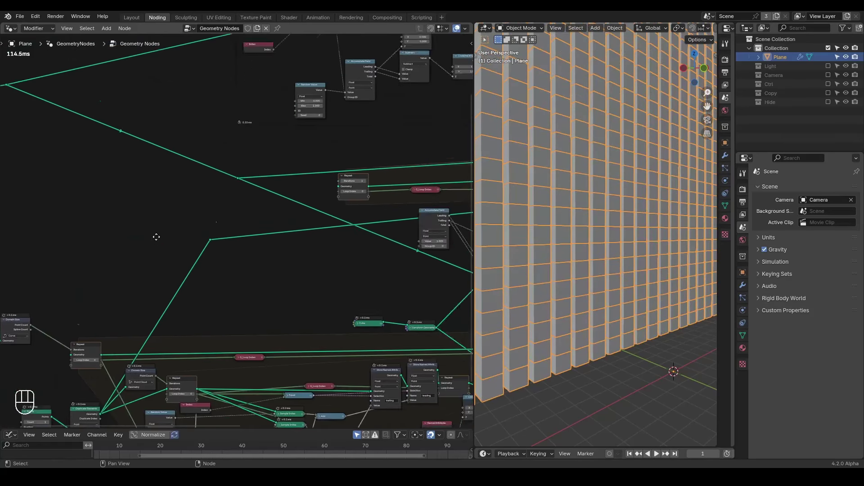
{"action": "middle_click_drag", "start_coordinate": [154, 238], "coordinate": [107, 300]}
{"action": "left_click_drag", "start_coordinate": [93, 309], "coordinate": [403, 167]}
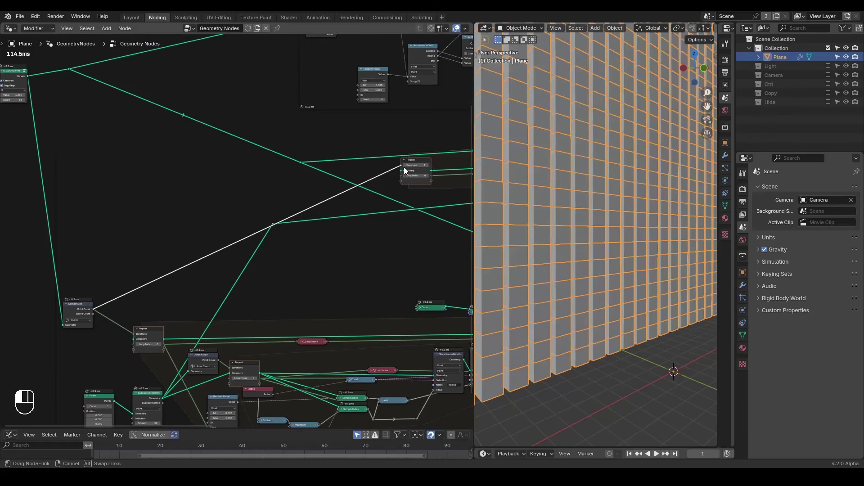
{"action": "middle_click_drag", "start_coordinate": [599, 183], "coordinate": [628, 200]}
{"action": "scroll", "coordinate": [628, 193], "scroll_direction": "down", "scroll_amount": 6}
{"action": "scroll", "coordinate": [628, 200], "scroll_direction": "up", "scroll_amount": 5}
{"action": "scroll", "coordinate": [609, 219], "scroll_direction": "down", "scroll_amount": 1}
{"action": "middle_click_drag", "start_coordinate": [644, 252], "coordinate": [613, 218], "text": "shift"}
Duplicate the lower zone's Random Value node and place the copy in front of Accumulate Field
{"action": "middle_click_drag", "start_coordinate": [397, 201], "coordinate": [201, 203]}
{"action": "scroll", "coordinate": [296, 214], "scroll_direction": "up", "scroll_amount": 4}
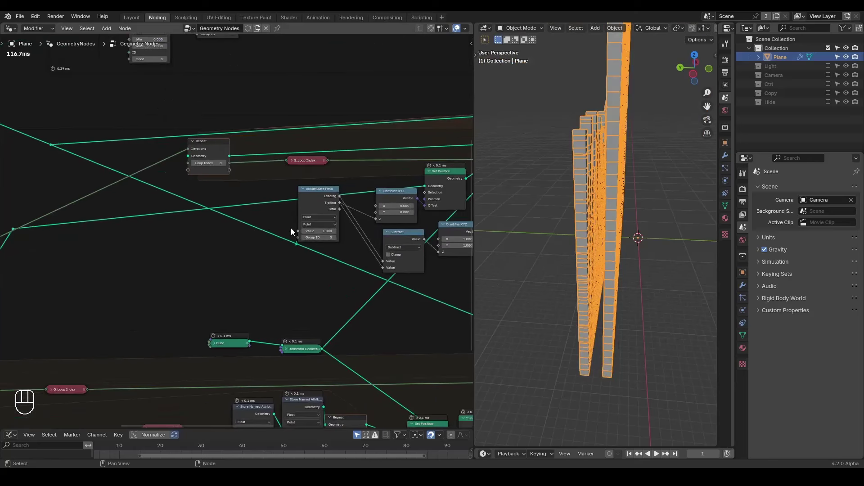
{"action": "left_click_drag", "start_coordinate": [323, 192], "coordinate": [267, 209]}
{"action": "middle_click_drag", "start_coordinate": [257, 219], "coordinate": [398, 126]}
{"action": "scroll", "coordinate": [397, 126], "scroll_direction": "down", "scroll_amount": 2}
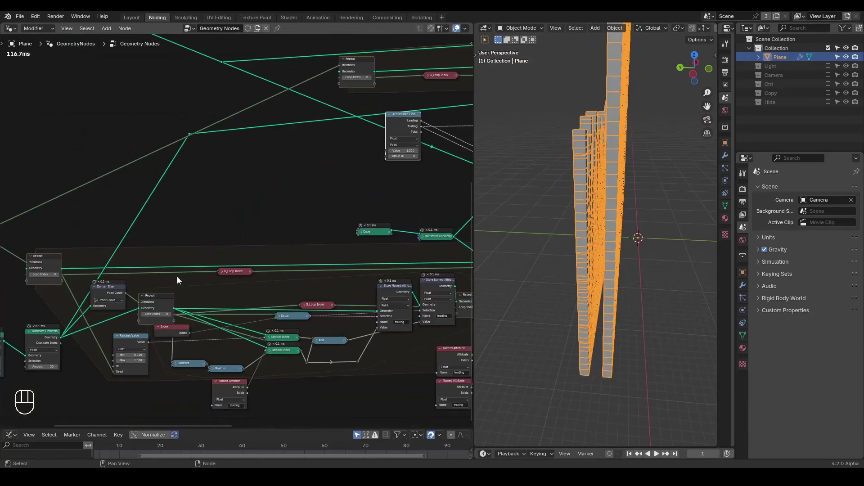
{"action": "left_click_drag", "start_coordinate": [137, 341], "coordinate": [134, 355]}
{"action": "key", "text": "shift+d"}
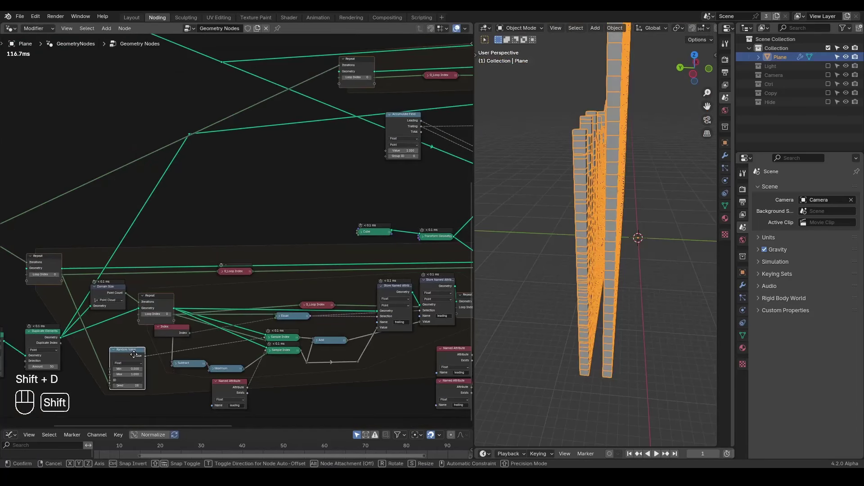
{"action": "left_click", "coordinate": [327, 139]}
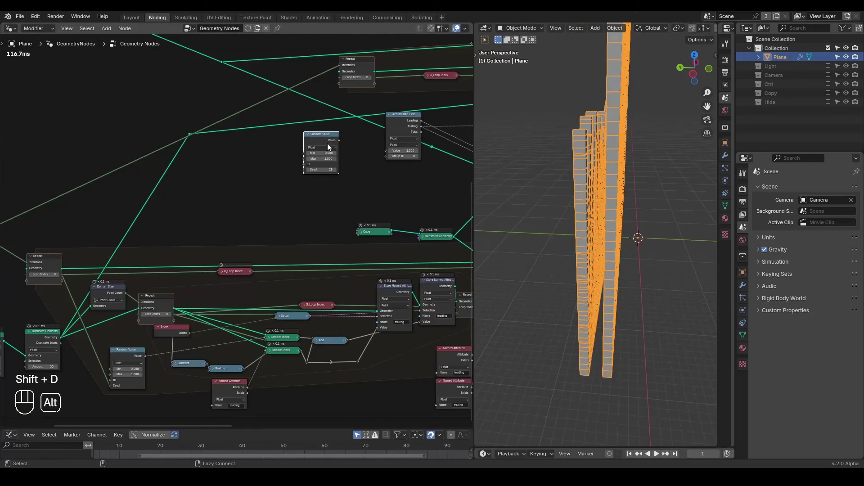
Link the new zone's Loop Index to the Random Value's Seed, and the Random Value to Accumulate Field's Value
{"action": "left_click_drag", "start_coordinate": [365, 59], "coordinate": [310, 163]}
{"action": "scroll", "coordinate": [182, 67], "scroll_direction": "up", "scroll_amount": 2}
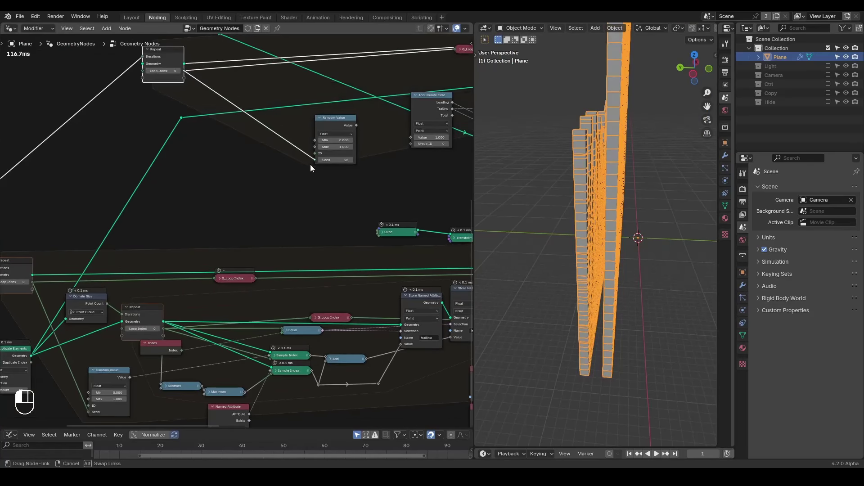
{"action": "scroll", "coordinate": [339, 167], "scroll_direction": "up", "scroll_amount": 1}
{"action": "left_click_drag", "start_coordinate": [325, 129], "coordinate": [393, 143]}
{"action": "middle_click_drag", "start_coordinate": [531, 166], "coordinate": [614, 182]}
Preview the upper Accumulate Field branch's Instance on Points on its own through the Group Output
{"action": "middle_click_drag", "start_coordinate": [432, 180], "coordinate": [283, 340]}
{"action": "middle_click_drag", "start_coordinate": [268, 185], "coordinate": [354, 213]}
{"action": "scroll", "coordinate": [409, 290], "scroll_direction": "down", "scroll_amount": 4}
{"action": "left_click_drag", "start_coordinate": [333, 332], "coordinate": [378, 333]}
{"action": "left_click_drag", "start_coordinate": [314, 171], "coordinate": [353, 171]}
{"action": "scroll", "coordinate": [284, 126], "scroll_direction": "down", "scroll_amount": 1}
{"action": "middle_click_drag", "start_coordinate": [279, 115], "coordinate": [299, 235]}
{"action": "scroll", "coordinate": [180, 184], "scroll_direction": "down", "scroll_amount": 1}
{"action": "middle_click_drag", "start_coordinate": [178, 184], "coordinate": [330, 190]}
{"action": "left_click_drag", "start_coordinate": [204, 129], "coordinate": [213, 130]}
{"action": "left_click", "coordinate": [215, 131], "text": "alt+shift"}
Connect the cube's Transform Geometry to the upper Instance on Points' Instance input and output all branches through Join Geometry
{"action": "middle_click_drag", "start_coordinate": [313, 184], "coordinate": [440, 126]}
{"action": "scroll", "coordinate": [412, 204], "scroll_direction": "down", "scroll_amount": 3}
{"action": "middle_click_drag", "start_coordinate": [299, 263], "coordinate": [284, 240]}
{"action": "left_click_drag", "start_coordinate": [238, 364], "coordinate": [360, 93]}
{"action": "middle_click_drag", "start_coordinate": [428, 133], "coordinate": [121, 141]}
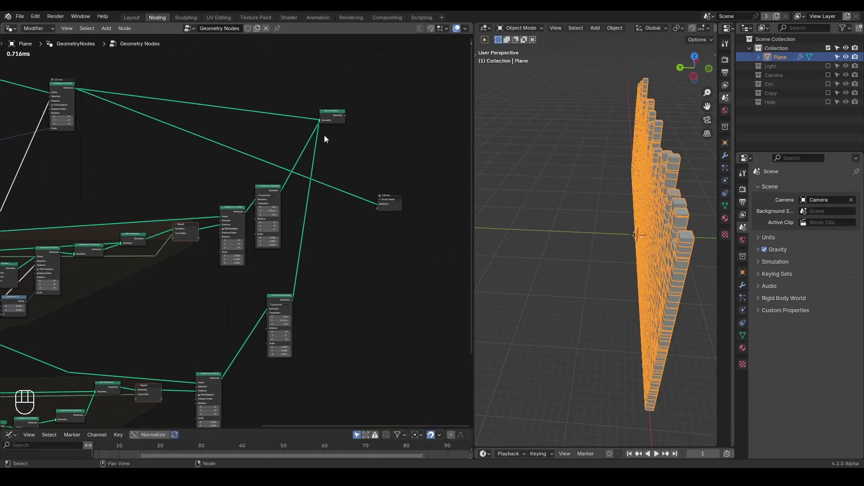
{"action": "left_click", "coordinate": [335, 115], "text": "alt+shift"}
{"action": "middle_click_drag", "start_coordinate": [529, 190], "coordinate": [562, 190]}
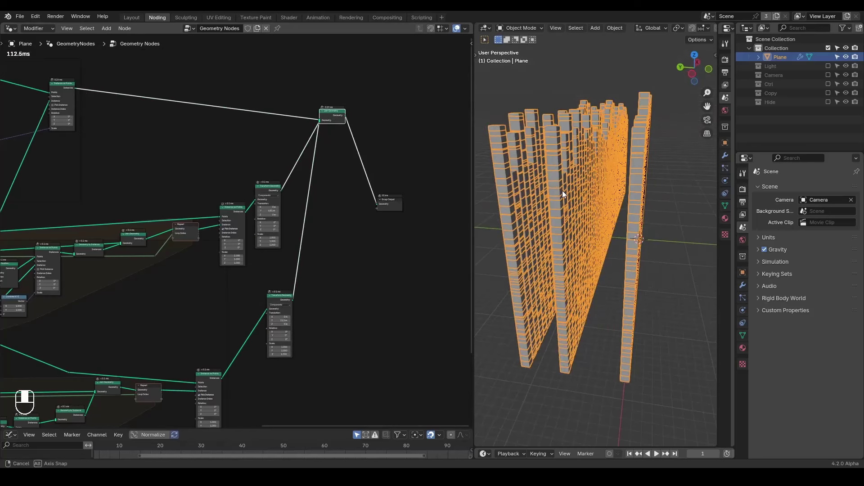
Set the Y translation to 3 m in the new branch's Transform Geometry and 6 m in the lower one
{"action": "scroll", "coordinate": [306, 269], "scroll_direction": "up", "scroll_amount": 4}
{"action": "left_click", "coordinate": [305, 191]}
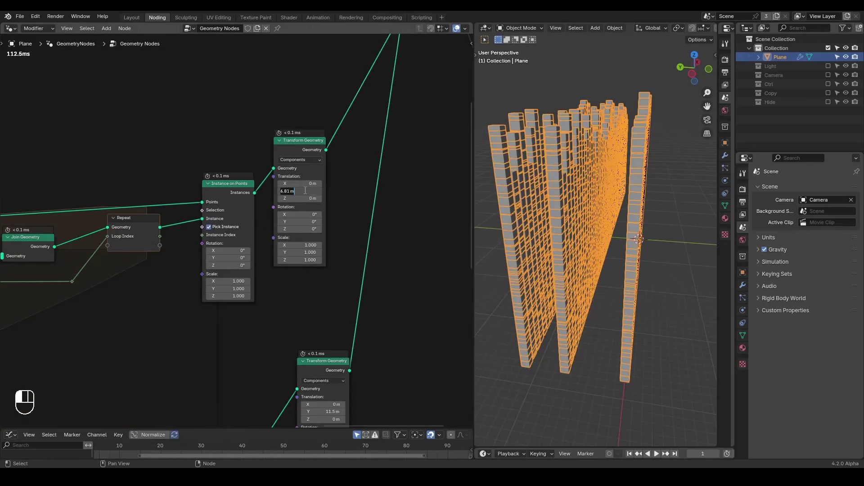
{"action": "type", "text": "3"}
{"action": "key", "text": "Return"}
{"action": "middle_click_drag", "start_coordinate": [353, 263], "coordinate": [351, 206]}
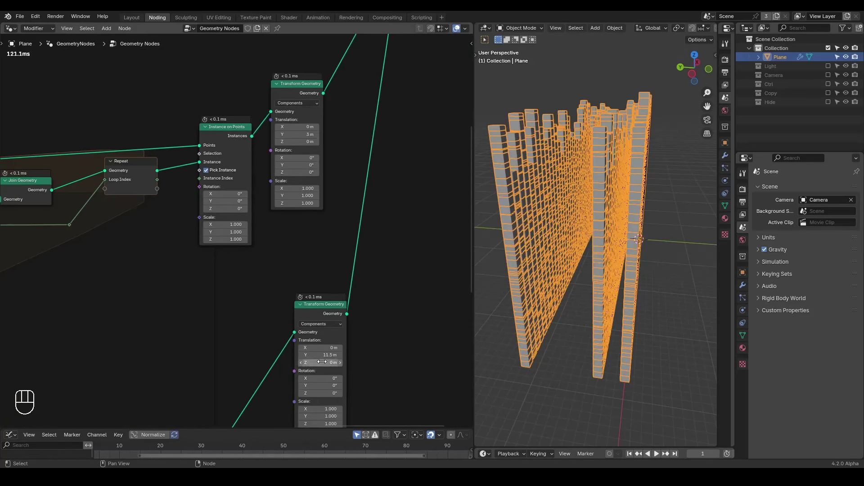
{"action": "type", "text": "6"}
{"action": "key", "text": "Return"}
Compare the three block walls in left orthographic and perspective views, and annotate an arc above the two Repeat Zone walls
{"action": "middle_click_drag", "start_coordinate": [625, 213], "coordinate": [604, 240]}
{"action": "scroll", "coordinate": [620, 219], "scroll_direction": "up", "scroll_amount": 2}
{"action": "left_click", "coordinate": [696, 71]}
{"action": "scroll", "coordinate": [604, 240], "scroll_direction": "up", "scroll_amount": 5}
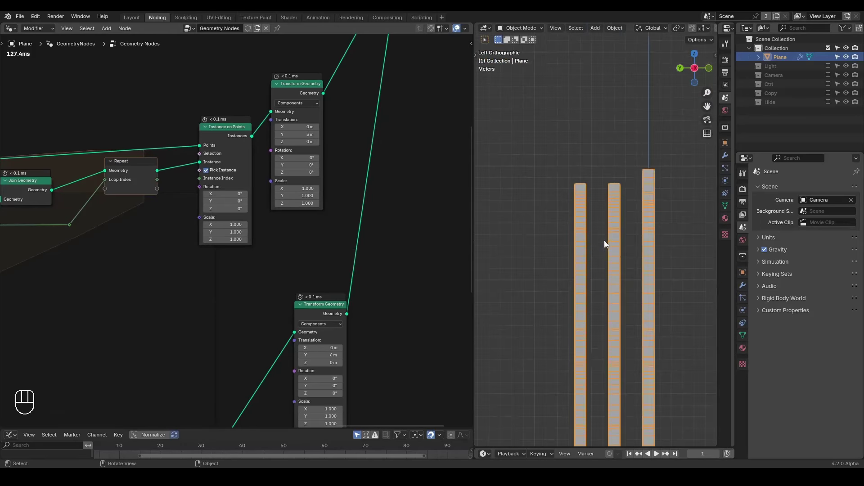
{"action": "mouse_move", "coordinate": [568, 170]}
{"action": "middle_mouse_down"}
{"action": "mouse_move", "coordinate": [604, 196]}
{"action": "mouse_move", "coordinate": [593, 222]}
{"action": "mouse_move", "coordinate": [575, 235]}
{"action": "mouse_move", "coordinate": [588, 236]}
{"action": "middle_mouse_up"}
{"action": "key", "text": "d"}
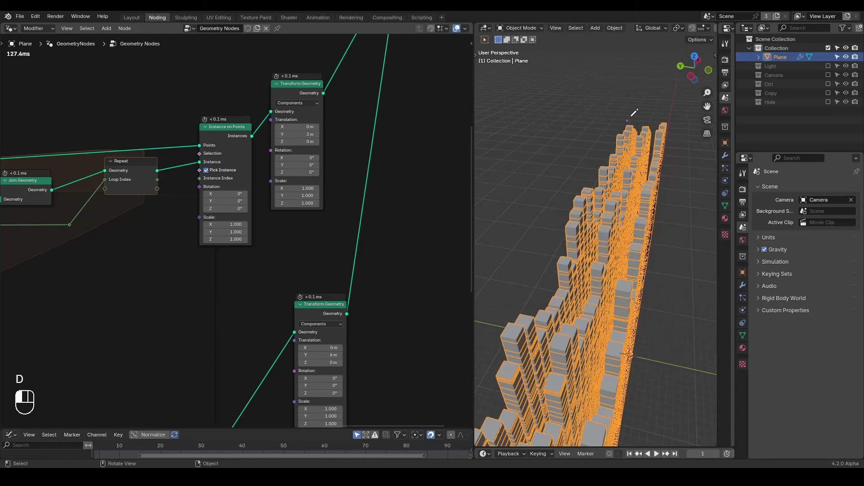
Detach the single Repeat Zone branch's nodes from the lower frame and move them up, clear of the nested branch
{"action": "middle_click_drag", "start_coordinate": [68, 241], "coordinate": [365, 180]}
{"action": "scroll", "coordinate": [270, 234], "scroll_direction": "down", "scroll_amount": 7}
{"action": "middle_click_drag", "start_coordinate": [139, 271], "coordinate": [387, 241]}
{"action": "scroll", "coordinate": [189, 240], "scroll_direction": "down", "scroll_amount": 3}
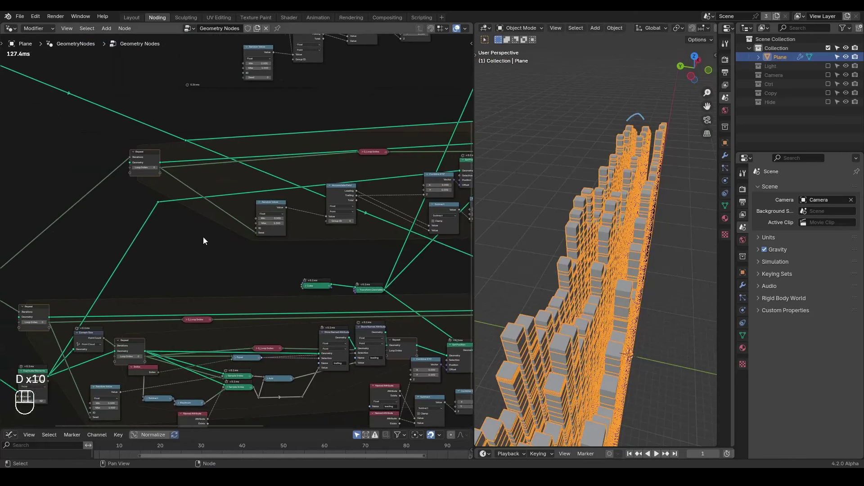
{"action": "key", "text": "g"}
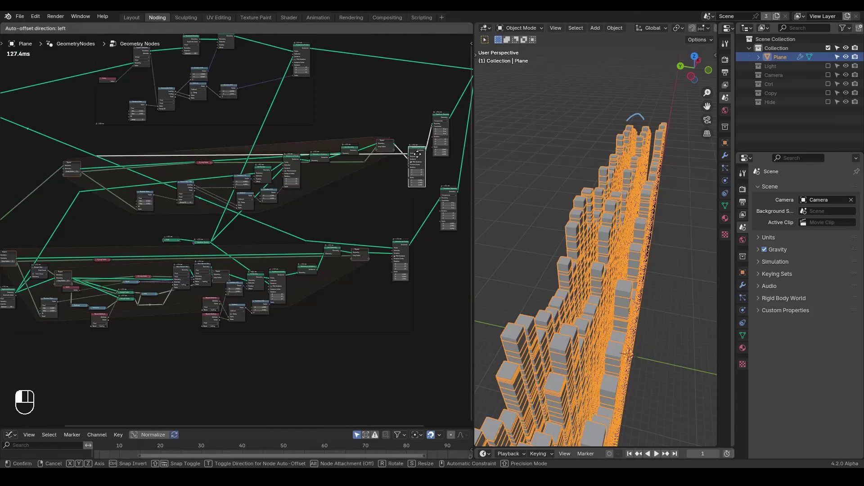
{"action": "left_click", "coordinate": [374, 208]}
{"action": "left_click_drag", "start_coordinate": [295, 252], "coordinate": [54, 196]}
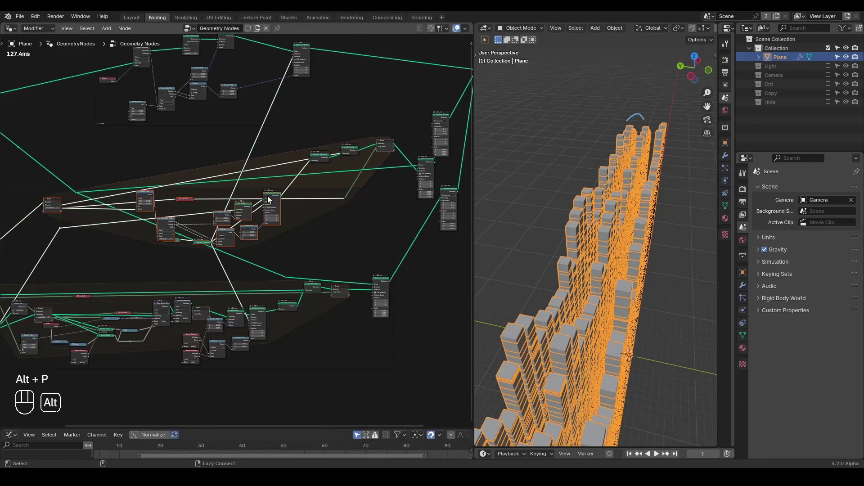
{"action": "key", "text": "g"}
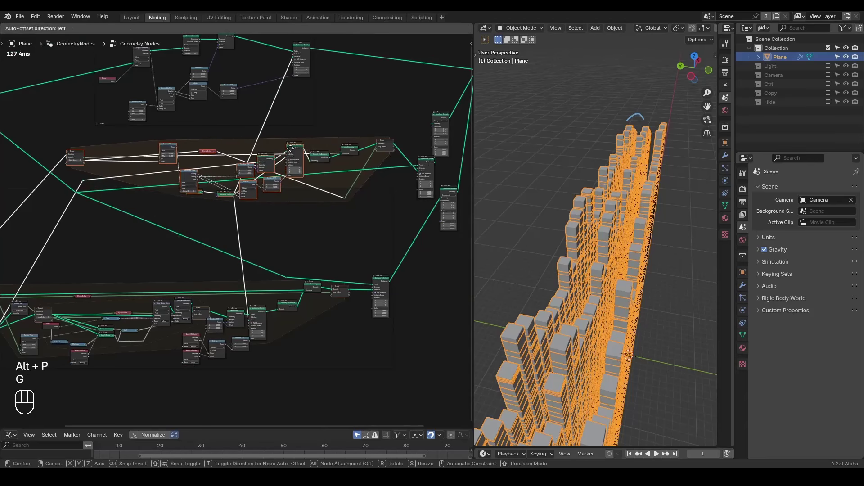
{"action": "left_click", "coordinate": [251, 206]}
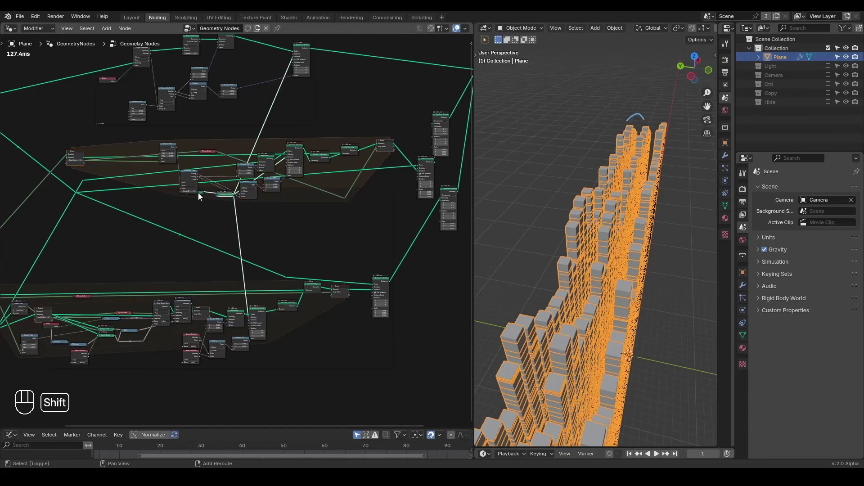
Move the Cube and its Transform Geometry out of the middle branch to the open area before the two Repeat Zone branches
{"action": "left_click_drag", "start_coordinate": [198, 192], "coordinate": [147, 247]}
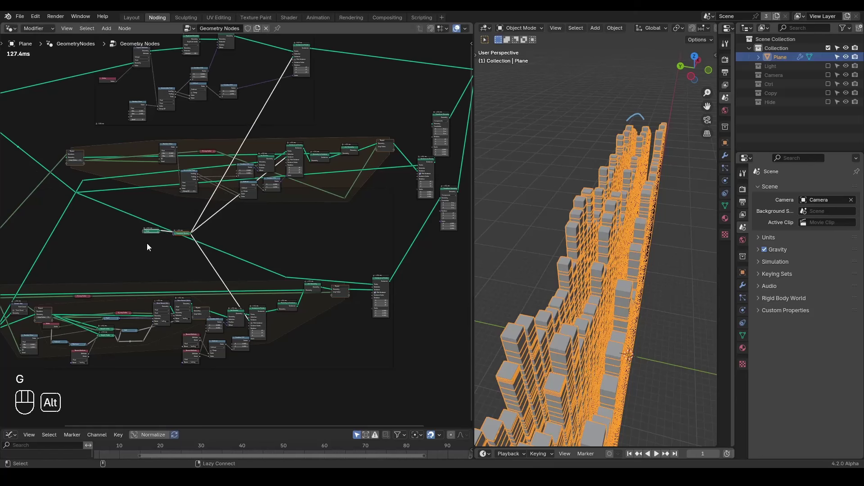
{"action": "key", "text": "g"}
{"action": "left_click", "coordinate": [38, 224]}
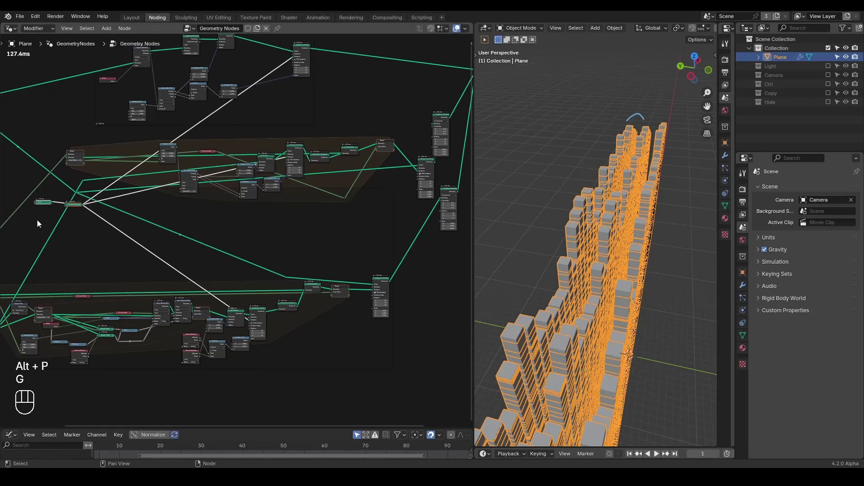
Shift the lower frame down and dissolve the stray reroute on the middle Repeat Zone's Loop Index link
{"action": "key", "text": "g"}
{"action": "left_click", "coordinate": [352, 243]}
{"action": "left_click", "coordinate": [353, 241]}
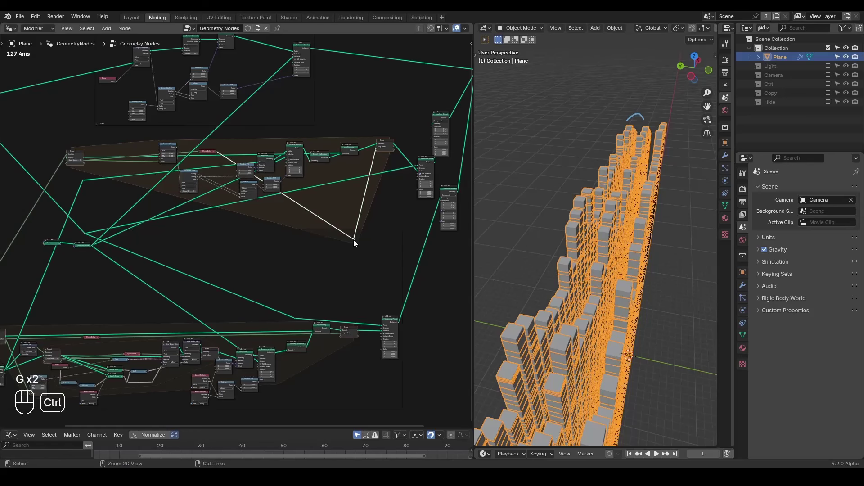
{"action": "key", "text": "ctrl+x"}
{"action": "middle_click_drag", "start_coordinate": [353, 240], "coordinate": [363, 235]}
Detach the Cube and its Transform Geometry from the lower frame, and move them and the shared points reroute up beneath the middle branch
{"action": "left_click_drag", "start_coordinate": [114, 215], "coordinate": [80, 229]}
{"action": "key", "text": "g"}
{"action": "right_click", "coordinate": [110, 233]}
{"action": "left_click", "coordinate": [124, 235]}
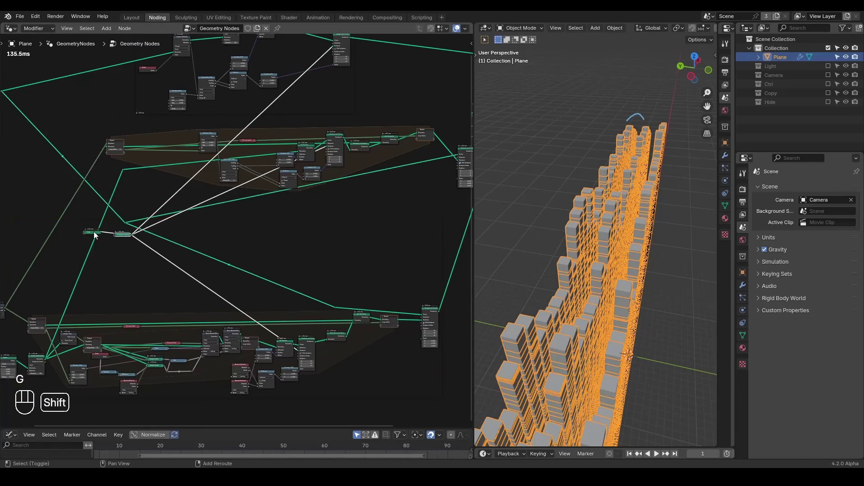
{"action": "key", "text": "alt+p"}
{"action": "key", "text": "g"}
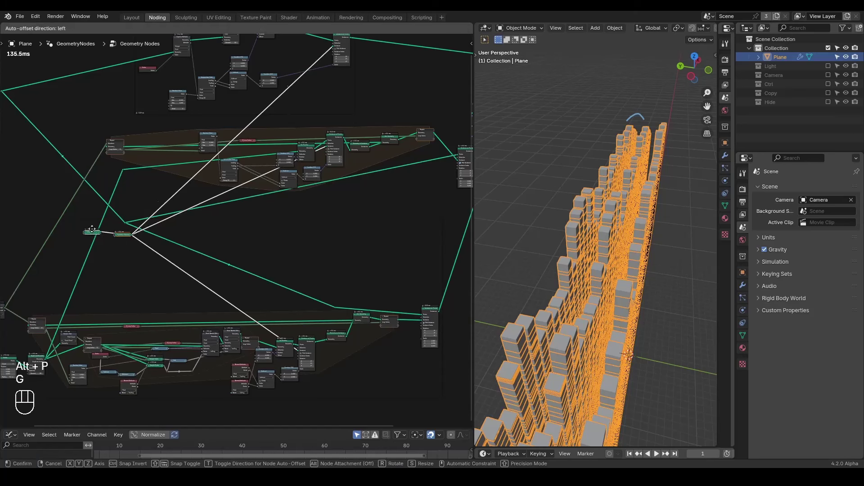
{"action": "left_click", "coordinate": [126, 224]}
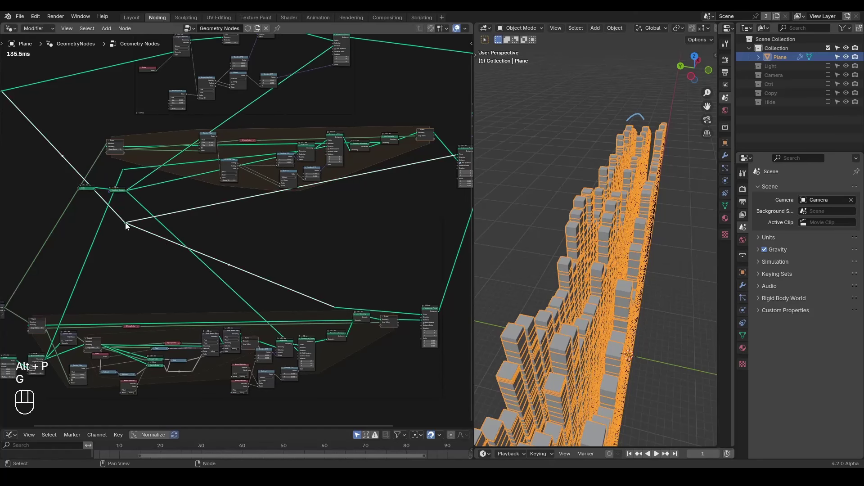
{"action": "key", "text": "g"}
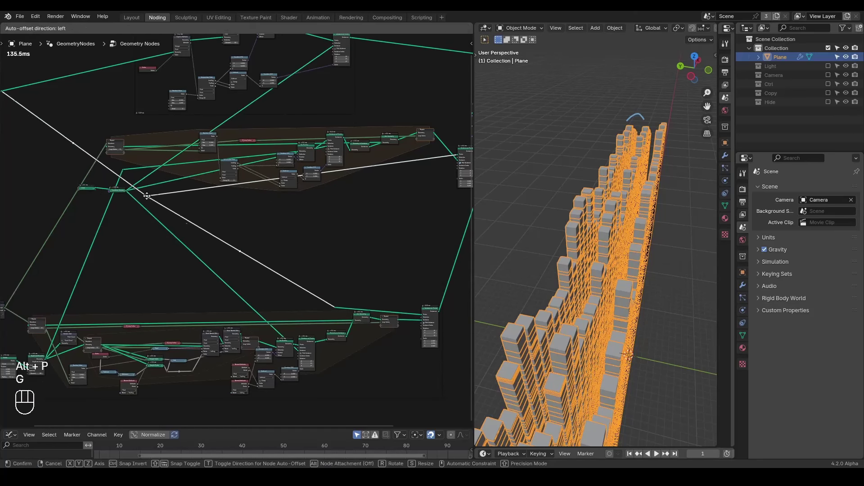
{"action": "left_click", "coordinate": [150, 195]}
Tidy the middle branch's Instance on Points beside its Transform Geometry and wrap the middle Repeat Zone nodes in their own frame
{"action": "scroll", "coordinate": [279, 234], "scroll_direction": "down", "scroll_amount": 2}
{"action": "left_click", "coordinate": [298, 224]}
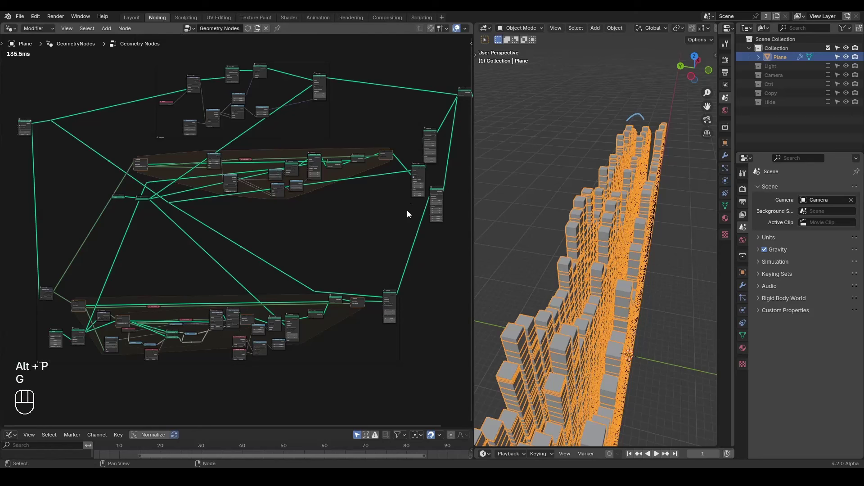
{"action": "left_click_drag", "start_coordinate": [347, 168], "coordinate": [377, 130]}
{"action": "left_click_drag", "start_coordinate": [414, 167], "coordinate": [406, 150]}
{"action": "left_click_drag", "start_coordinate": [403, 141], "coordinate": [132, 182]}
{"action": "key", "text": "ctrl+j"}
{"action": "left_click", "coordinate": [173, 148]}
{"action": "key", "text": "g"}
{"action": "left_click", "coordinate": [156, 185]}
Annotate the timing 0.45 by hand beneath the upper Accumulate Field branch's frame
{"action": "middle_click_drag", "start_coordinate": [142, 229], "coordinate": [280, 230]}
{"action": "scroll", "coordinate": [280, 230], "scroll_direction": "up", "scroll_amount": 18}
{"action": "middle_click_drag", "start_coordinate": [345, 160], "coordinate": [170, 358]}
{"action": "scroll", "coordinate": [198, 319], "scroll_direction": "down", "scroll_amount": 5}
{"action": "scroll", "coordinate": [264, 182], "scroll_direction": "up", "scroll_amount": 4}
{"action": "middle_click_drag", "start_coordinate": [264, 182], "coordinate": [222, 297]}
{"action": "key", "text": "d"}
{"action": "mouse_move", "coordinate": [176, 170]}
{"action": "left_mouse_down"}
{"action": "mouse_move", "coordinate": [167, 163]}
{"action": "mouse_move", "coordinate": [221, 193]}
{"action": "mouse_move", "coordinate": [199, 194]}
{"action": "left_mouse_up"}
{"action": "left_click", "coordinate": [176, 189]}
{"action": "mouse_move", "coordinate": [226, 173]}
{"action": "left_mouse_down"}
{"action": "mouse_move", "coordinate": [228, 220]}
{"action": "mouse_move", "coordinate": [261, 174]}
{"action": "left_mouse_up"}
Annotate the timing 3.3 by hand beneath the middle Repeat Zone branch's frame
{"action": "scroll", "coordinate": [261, 300], "scroll_direction": "down", "scroll_amount": 4}
{"action": "middle_click_drag", "start_coordinate": [261, 301], "coordinate": [285, 211]}
{"action": "middle_click_drag", "start_coordinate": [241, 366], "coordinate": [275, 269]}
{"action": "key", "text": "d"}
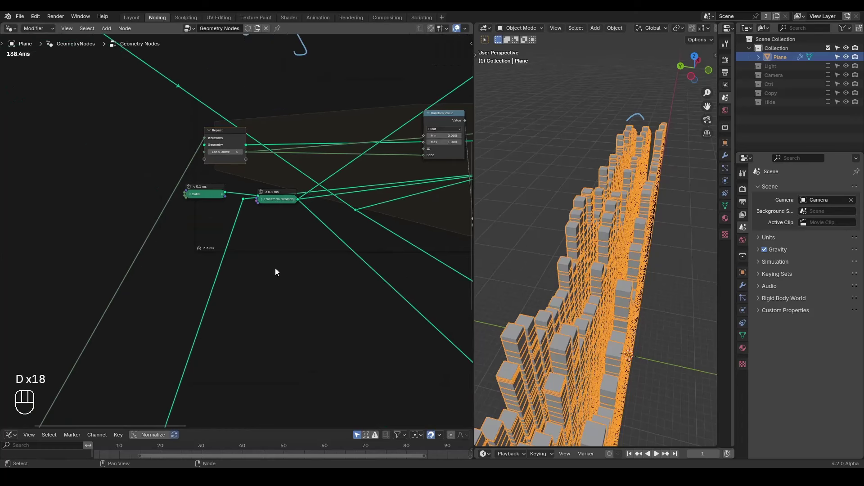
{"action": "left_click_drag", "start_coordinate": [201, 291], "coordinate": [192, 317]}
{"action": "left_click", "coordinate": [227, 312]}
{"action": "left_click_drag", "start_coordinate": [252, 264], "coordinate": [231, 321]}
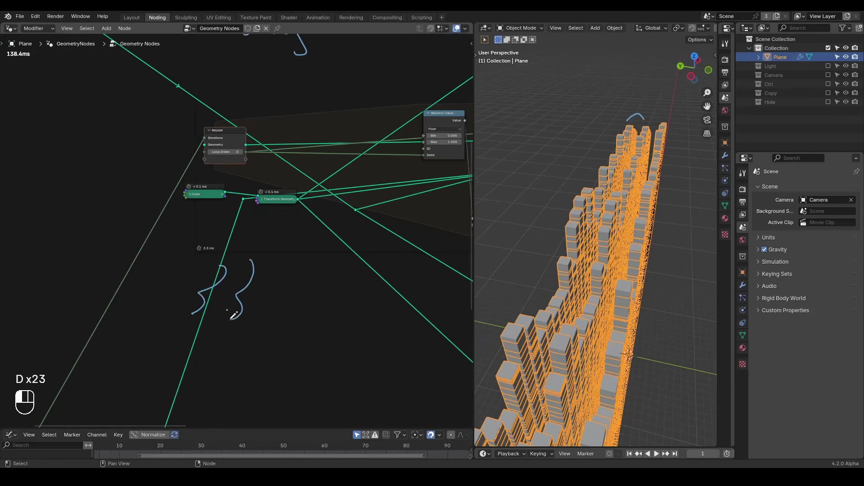
Annotate the timing 67 by hand beneath the lower nested Repeat Zone branch's frame
{"action": "scroll", "coordinate": [236, 347], "scroll_direction": "down", "scroll_amount": 2}
{"action": "middle_click_drag", "start_coordinate": [237, 348], "coordinate": [280, 197]}
{"action": "scroll", "coordinate": [278, 194], "scroll_direction": "up", "scroll_amount": 3}
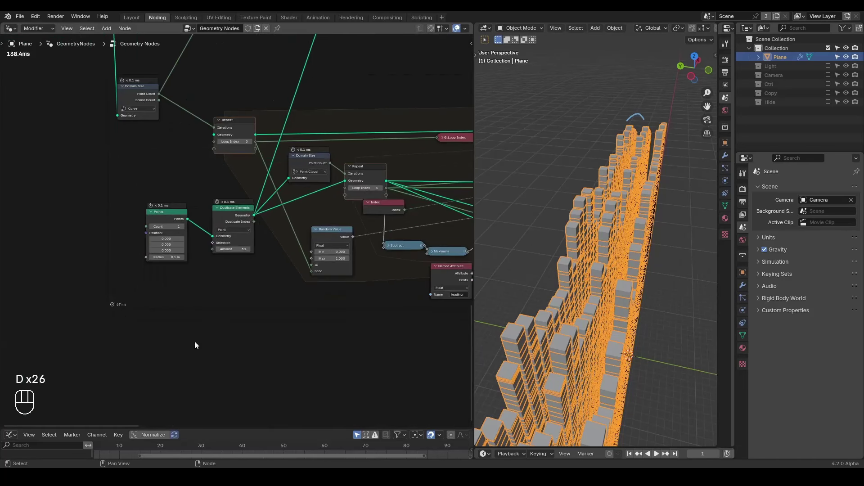
{"action": "left_click_drag", "start_coordinate": [169, 322], "coordinate": [186, 341]}
{"action": "left_click_drag", "start_coordinate": [185, 324], "coordinate": [169, 358]}
{"action": "middle_click_drag", "start_coordinate": [169, 337], "coordinate": [284, 282]}
{"action": "scroll", "coordinate": [275, 272], "scroll_direction": "up", "scroll_amount": 5}
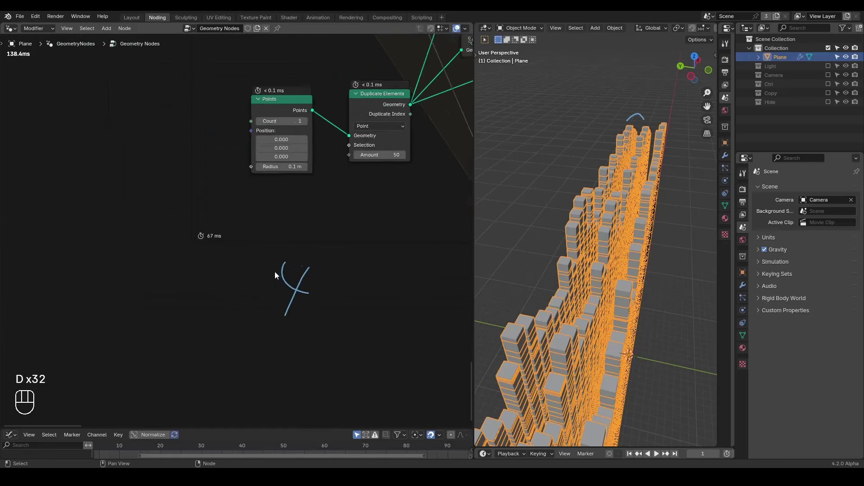
{"action": "key", "text": "d"}
{"action": "right_click_drag", "start_coordinate": [297, 276], "coordinate": [278, 326]}
{"action": "mouse_move", "coordinate": [269, 247]}
{"action": "left_mouse_down"}
{"action": "mouse_move", "coordinate": [300, 329]}
{"action": "mouse_move", "coordinate": [248, 322]}
{"action": "left_mouse_up"}
{"action": "left_click_drag", "start_coordinate": [321, 250], "coordinate": [333, 371]}
Move the lower branch's frame up closer to the middle branch and re-evaluate the node tree to refresh the timings
{"action": "scroll", "coordinate": [359, 334], "scroll_direction": "down", "scroll_amount": 6}
{"action": "mouse_move", "coordinate": [308, 237]}
{"action": "middle_mouse_down"}
{"action": "mouse_move", "coordinate": [300, 251]}
{"action": "mouse_move", "coordinate": [229, 245]}
{"action": "middle_mouse_up"}
{"action": "left_click", "coordinate": [237, 270]}
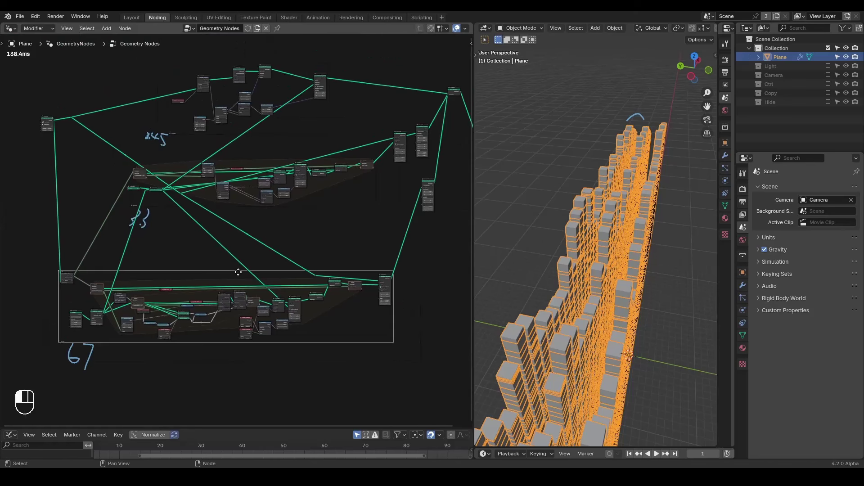
{"action": "key", "text": "g"}
{"action": "left_click", "coordinate": [250, 235]}
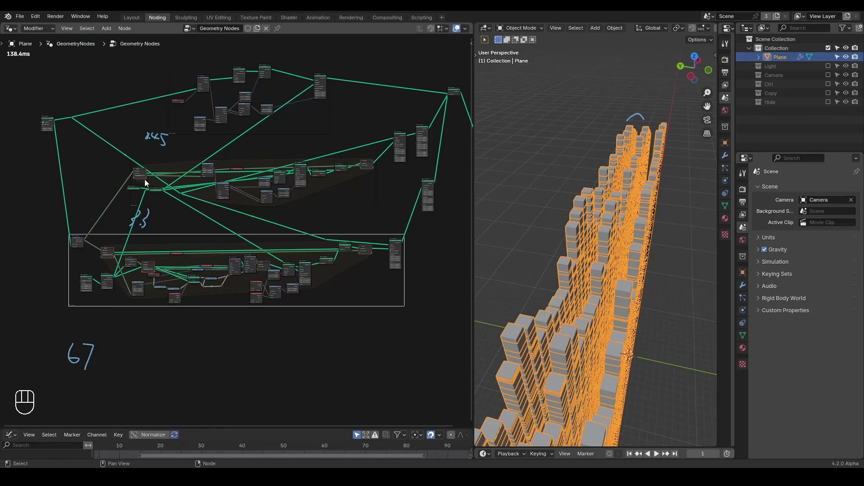
{"action": "key", "text": "shift+ctrl+alt"}
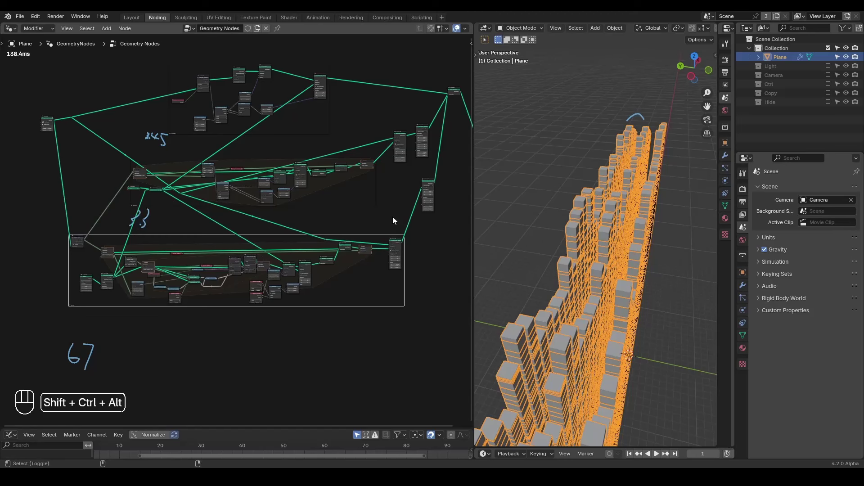
{"action": "key", "text": "shift+ctrl+alt+q"}
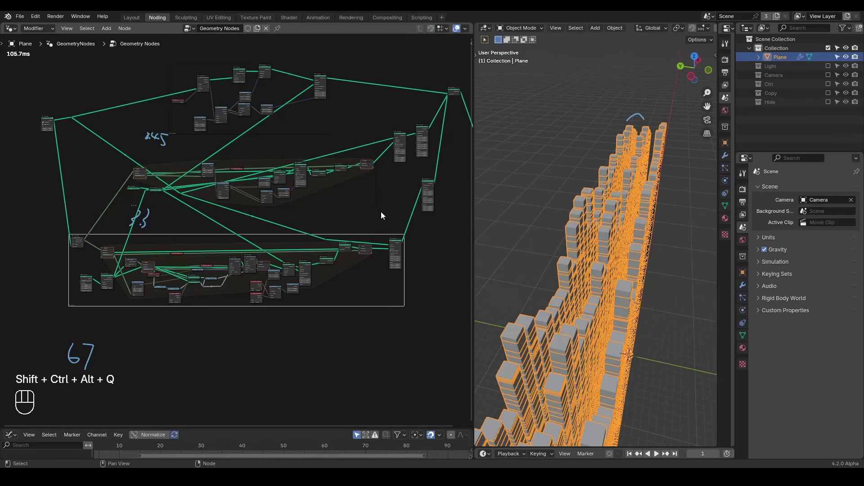
Move the upper branch's Index and Capture Attribute nodes back toward the curve input to make room in the chain
{"action": "middle_click_drag", "start_coordinate": [326, 215], "coordinate": [363, 247]}
{"action": "scroll", "coordinate": [343, 244], "scroll_direction": "up", "scroll_amount": 3}
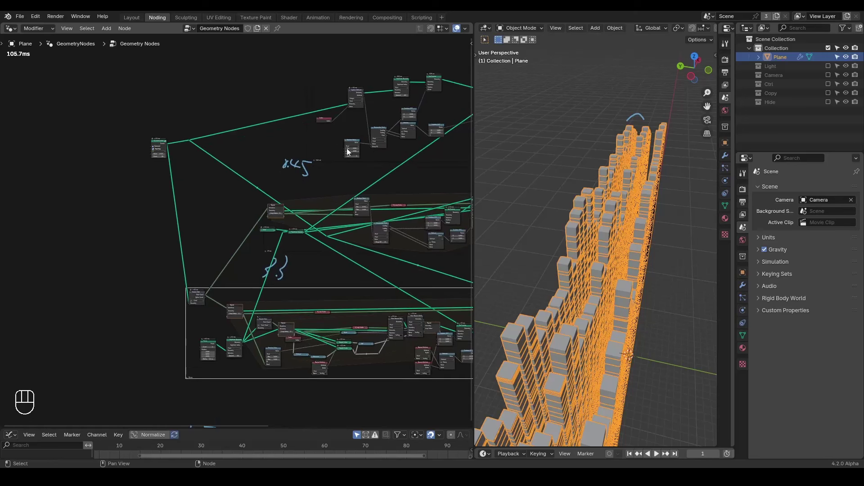
{"action": "left_click_drag", "start_coordinate": [357, 82], "coordinate": [320, 125]}
{"action": "key", "text": "g"}
{"action": "left_click", "coordinate": [260, 131]}
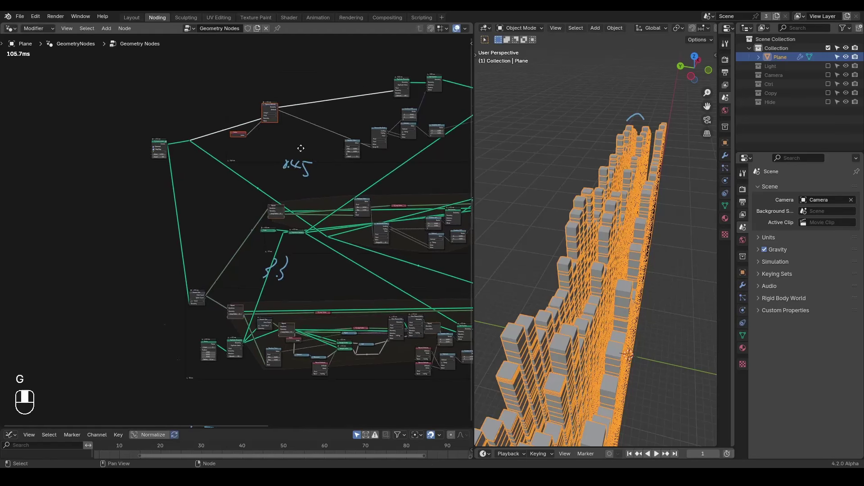
Rearrange the upper branch so Duplicate Elements sits directly beside Capture Attribute
{"action": "scroll", "coordinate": [266, 185], "scroll_direction": "up", "scroll_amount": 5}
{"action": "scroll", "coordinate": [253, 211], "scroll_direction": "up", "scroll_amount": 1}
{"action": "middle_click_drag", "start_coordinate": [294, 189], "coordinate": [237, 222]}
{"action": "left_click_drag", "start_coordinate": [351, 202], "coordinate": [307, 168]}
{"action": "left_click", "coordinate": [206, 158]}
{"action": "middle_click_drag", "start_coordinate": [195, 170], "coordinate": [64, 224]}
{"action": "scroll", "coordinate": [235, 198], "scroll_direction": "down", "scroll_amount": 3}
{"action": "left_click_drag", "start_coordinate": [345, 99], "coordinate": [63, 134]}
{"action": "middle_click_drag", "start_coordinate": [104, 151], "coordinate": [261, 159]}
Connect Duplicate Index to the upper Random Value's ID and the captured Attribute to its Seed
{"action": "scroll", "coordinate": [262, 159], "scroll_direction": "up", "scroll_amount": 1}
{"action": "left_click_drag", "start_coordinate": [254, 127], "coordinate": [355, 273]}
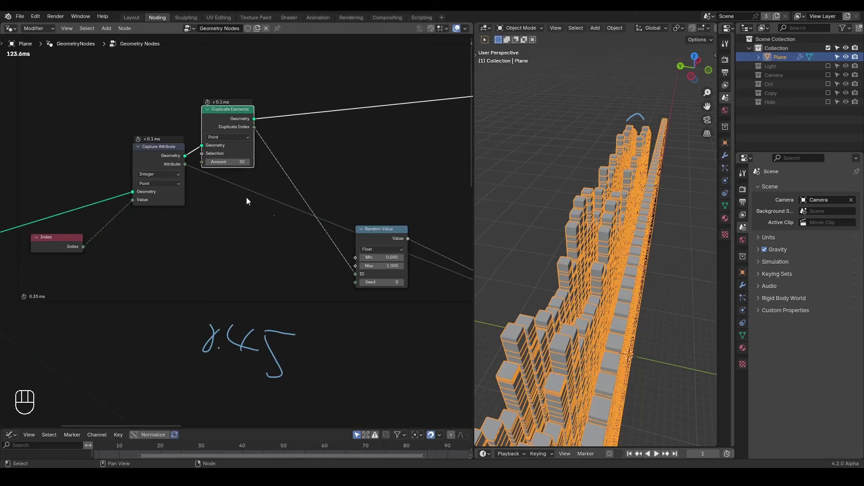
{"action": "left_click_drag", "start_coordinate": [185, 164], "coordinate": [356, 282]}
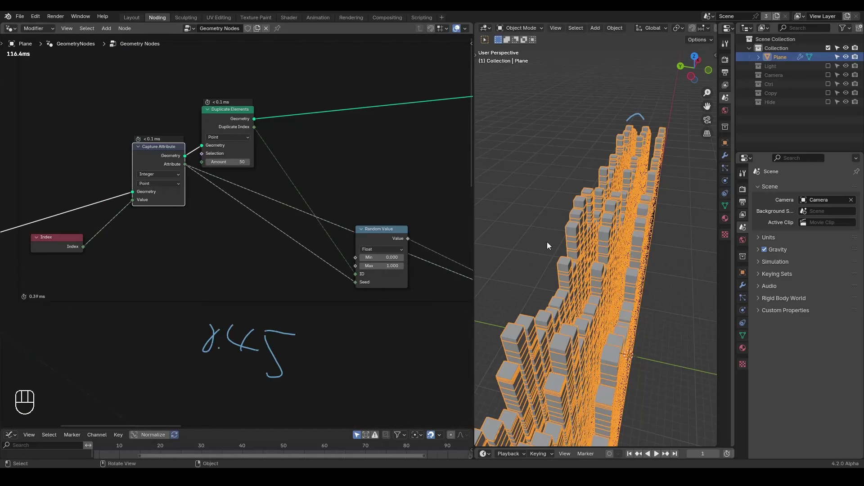
Orbit to inspect the block walls, and replace the lower branch's handwritten timing with 57
{"action": "scroll", "coordinate": [547, 242], "scroll_direction": "down", "scroll_amount": 2}
{"action": "middle_click_drag", "start_coordinate": [579, 257], "coordinate": [485, 152]}
{"action": "scroll", "coordinate": [363, 217], "scroll_direction": "down", "scroll_amount": 6}
{"action": "middle_click_drag", "start_coordinate": [323, 276], "coordinate": [345, 90]}
{"action": "scroll", "coordinate": [331, 136], "scroll_direction": "down", "scroll_amount": 3}
{"action": "middle_click_drag", "start_coordinate": [282, 278], "coordinate": [398, 94]}
{"action": "key", "text": "d"}
{"action": "mouse_move", "coordinate": [239, 383]}
{"action": "right_mouse_down"}
{"action": "mouse_move", "coordinate": [174, 415]}
{"action": "mouse_move", "coordinate": [214, 390]}
{"action": "right_mouse_up"}
{"action": "scroll", "coordinate": [236, 350], "scroll_direction": "up", "scroll_amount": 3}
{"action": "left_click_drag", "start_coordinate": [235, 329], "coordinate": [220, 363]}
{"action": "left_click_drag", "start_coordinate": [226, 338], "coordinate": [237, 337]}
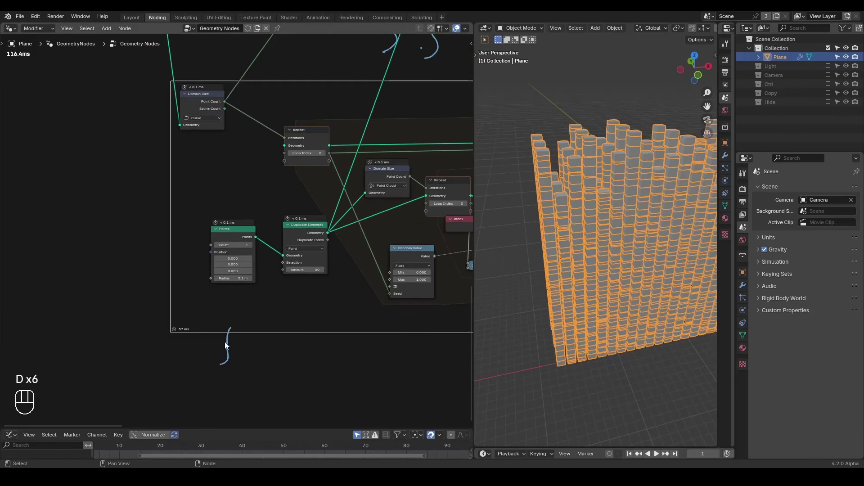
{"action": "left_click_drag", "start_coordinate": [248, 308], "coordinate": [268, 373]}
Replace the middle Repeat Zone branch's handwritten timing with 3.1
{"action": "mouse_move", "coordinate": [374, 106]}
{"action": "middle_mouse_down"}
{"action": "mouse_move", "coordinate": [297, 198]}
{"action": "mouse_move", "coordinate": [227, 310]}
{"action": "middle_mouse_up"}
{"action": "key", "text": "d"}
{"action": "right_click_drag", "start_coordinate": [307, 187], "coordinate": [238, 264]}
{"action": "left_click_drag", "start_coordinate": [233, 199], "coordinate": [223, 231]}
{"action": "left_click_drag", "start_coordinate": [284, 203], "coordinate": [286, 249]}
Replace the upper Accumulate Field branch's handwritten timing with 0.39
{"action": "mouse_move", "coordinate": [339, 77]}
{"action": "middle_mouse_down"}
{"action": "mouse_move", "coordinate": [295, 273]}
{"action": "mouse_move", "coordinate": [313, 311]}
{"action": "middle_mouse_up"}
{"action": "mouse_move", "coordinate": [333, 167]}
{"action": "right_mouse_down"}
{"action": "mouse_move", "coordinate": [343, 150]}
{"action": "mouse_move", "coordinate": [377, 199]}
{"action": "right_mouse_up"}
{"action": "mouse_move", "coordinate": [185, 131]}
{"action": "left_mouse_down"}
{"action": "mouse_move", "coordinate": [173, 151]}
{"action": "mouse_move", "coordinate": [185, 130]}
{"action": "mouse_move", "coordinate": [228, 155]}
{"action": "mouse_move", "coordinate": [214, 194]}
{"action": "left_mouse_up"}
{"action": "mouse_move", "coordinate": [317, 125]}
{"action": "left_mouse_down"}
{"action": "mouse_move", "coordinate": [331, 131]}
{"action": "mouse_move", "coordinate": [311, 232]}
{"action": "left_mouse_up"}
{"action": "scroll", "coordinate": [341, 208], "scroll_direction": "down", "scroll_amount": 10}
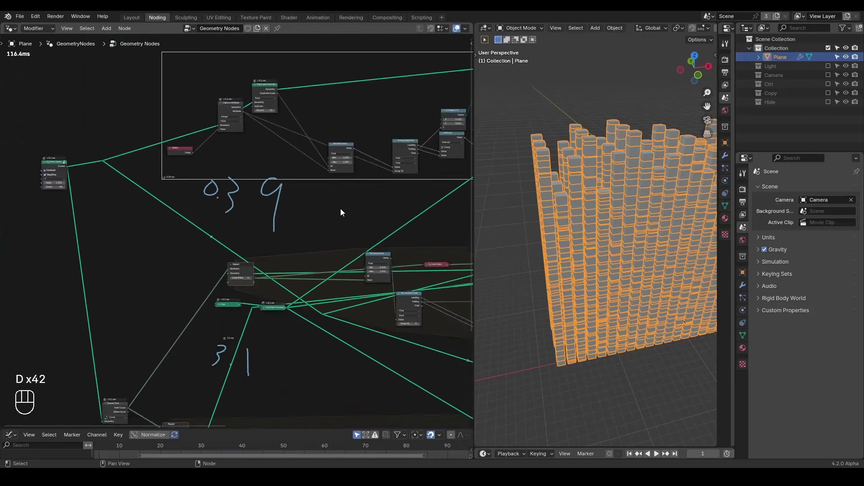
{"action": "middle_click_drag", "start_coordinate": [363, 288], "coordinate": [261, 238]}
{"action": "middle_click_drag", "start_coordinate": [385, 217], "coordinate": [363, 214]}
View the block walls in front orthographic and temporarily mute the links into Join Geometry to compare the branches
{"action": "left_click", "coordinate": [701, 76]}
{"action": "left_click", "coordinate": [699, 75]}
{"action": "mouse_move", "coordinate": [393, 64]}
{"action": "right_mouse_down", "text": "ctrl+alt"}
{"action": "mouse_move", "coordinate": [396, 108]}
{"action": "mouse_move", "coordinate": [446, 148]}
{"action": "mouse_move", "coordinate": [432, 104]}
{"action": "mouse_move", "coordinate": [443, 143]}
{"action": "right_mouse_up", "text": "ctrl+alt"}
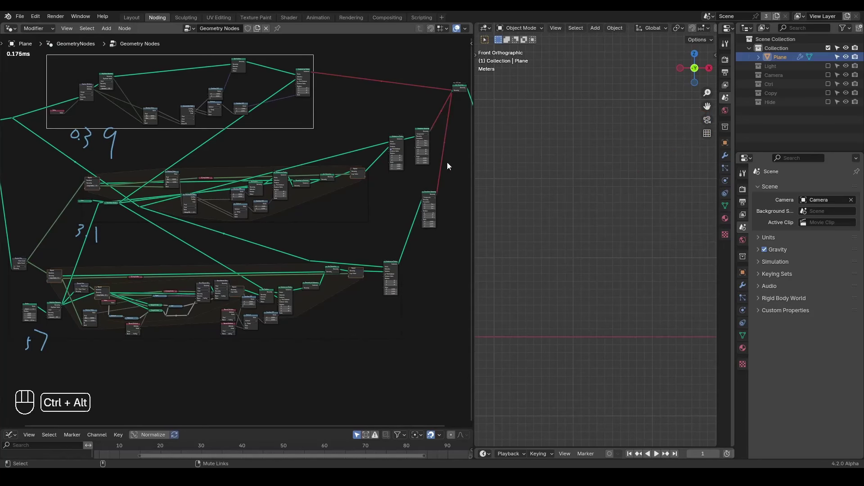
{"action": "right_click_drag", "start_coordinate": [462, 182], "coordinate": [435, 151], "text": "ctrl+alt"}
{"action": "right_click_drag", "start_coordinate": [434, 104], "coordinate": [434, 105], "text": "ctrl+alt"}
{"action": "scroll", "coordinate": [302, 199], "scroll_direction": "down", "scroll_amount": 1}
{"action": "middle_click_drag", "start_coordinate": [275, 203], "coordinate": [288, 221]}
{"action": "key", "text": "d"}
{"action": "left_click_drag", "start_coordinate": [63, 346], "coordinate": [71, 345]}
{"action": "key", "text": "d"}
{"action": "key", "text": "d"}
{"action": "key", "text": "d"}
Bring the whole row of block stacks into the front view and deselect the Plane
{"action": "scroll", "coordinate": [279, 269], "scroll_direction": "down", "scroll_amount": 3}
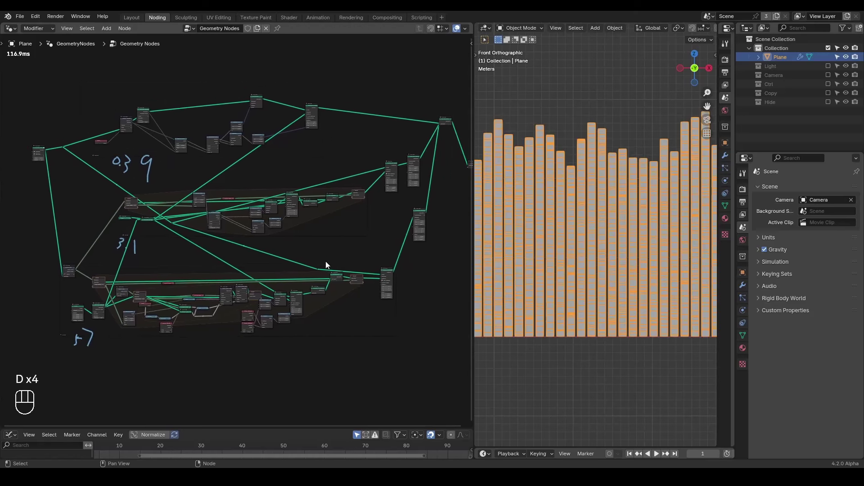
{"action": "scroll", "coordinate": [585, 215], "scroll_direction": "down", "scroll_amount": 3}
{"action": "middle_click_drag", "start_coordinate": [588, 214], "coordinate": [569, 214], "text": "shift"}
{"action": "left_click", "coordinate": [495, 149]}
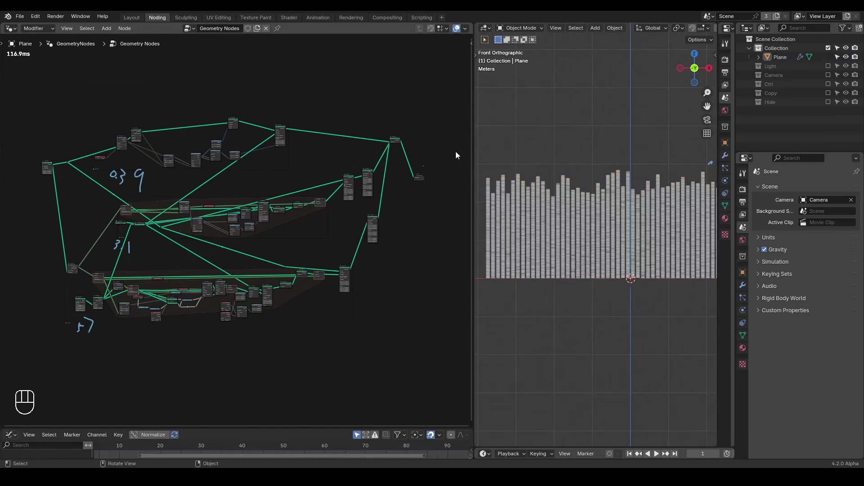